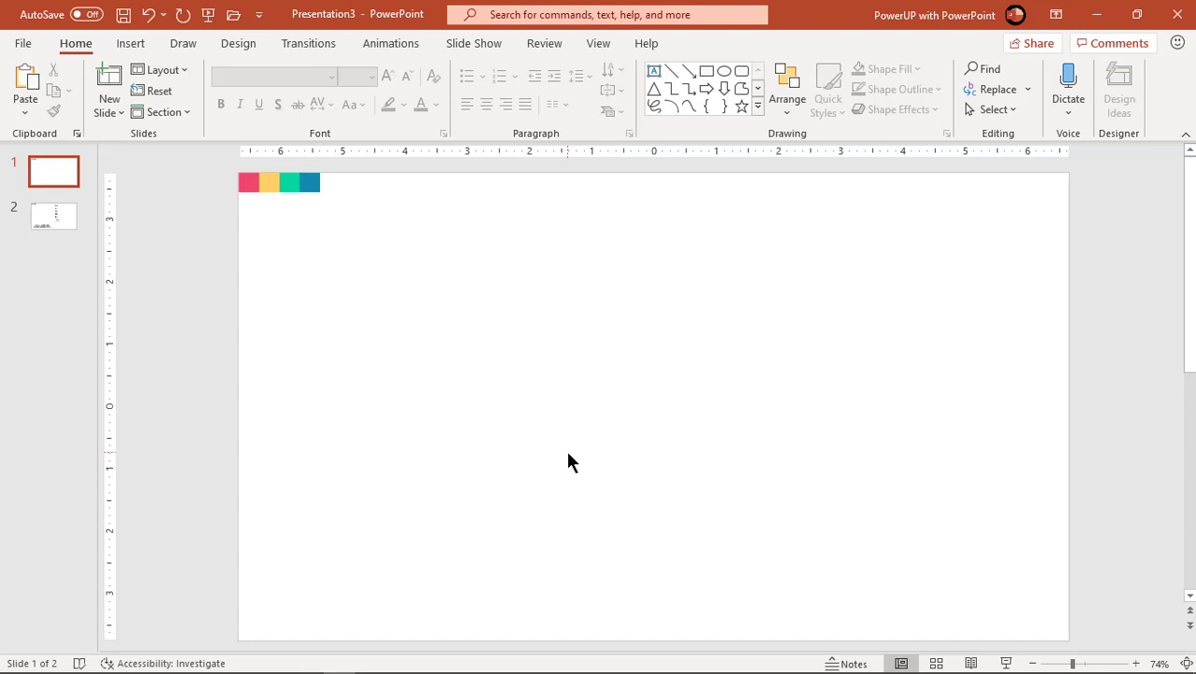
Draw a tall 5.09" by 1.73" blue rectangle below the colour strip and remove its outline.
click(177, 58)
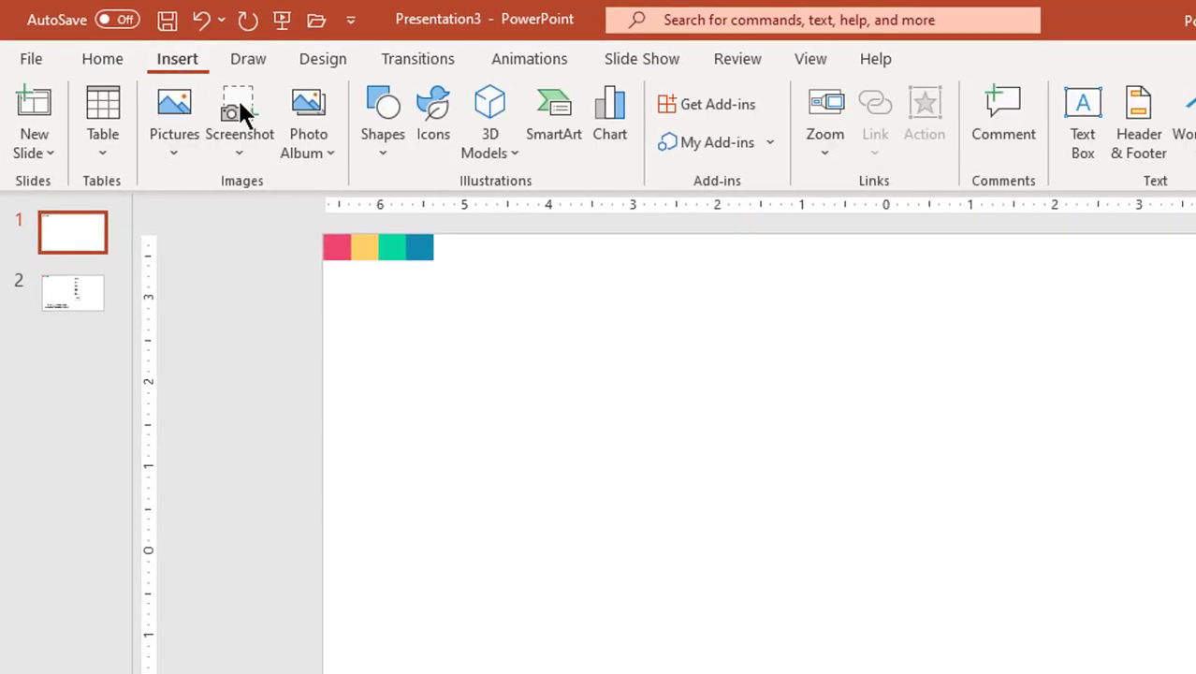
click(369, 147)
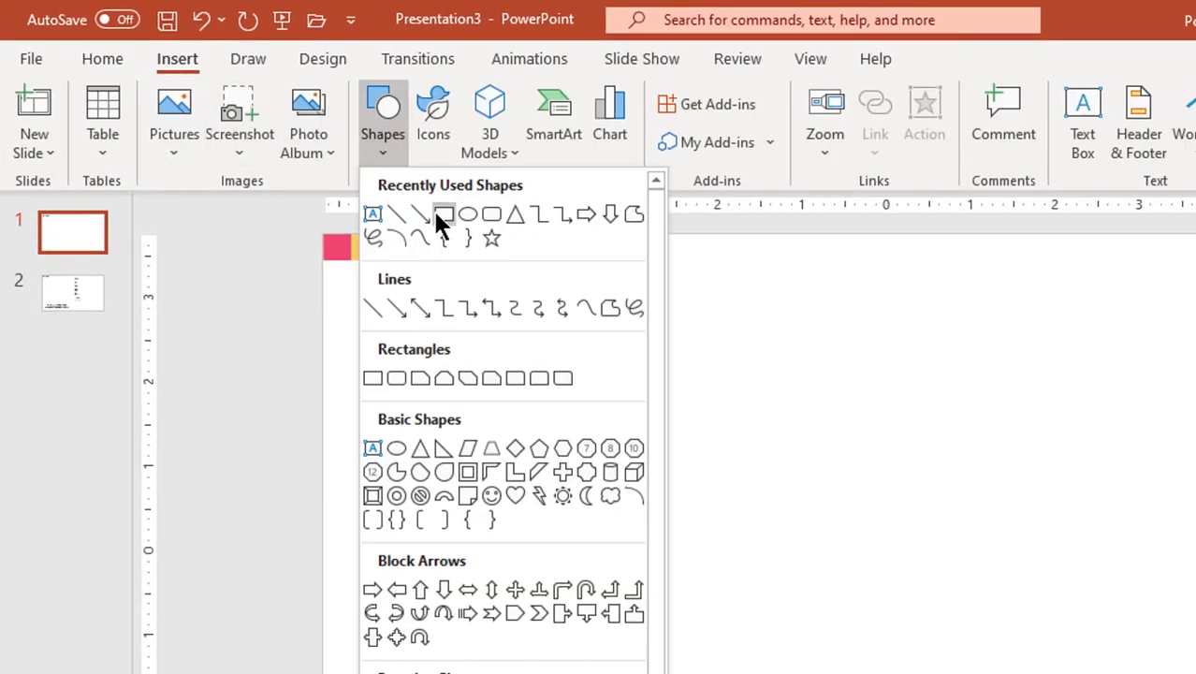
click(441, 216)
drag(573, 274, 670, 596)
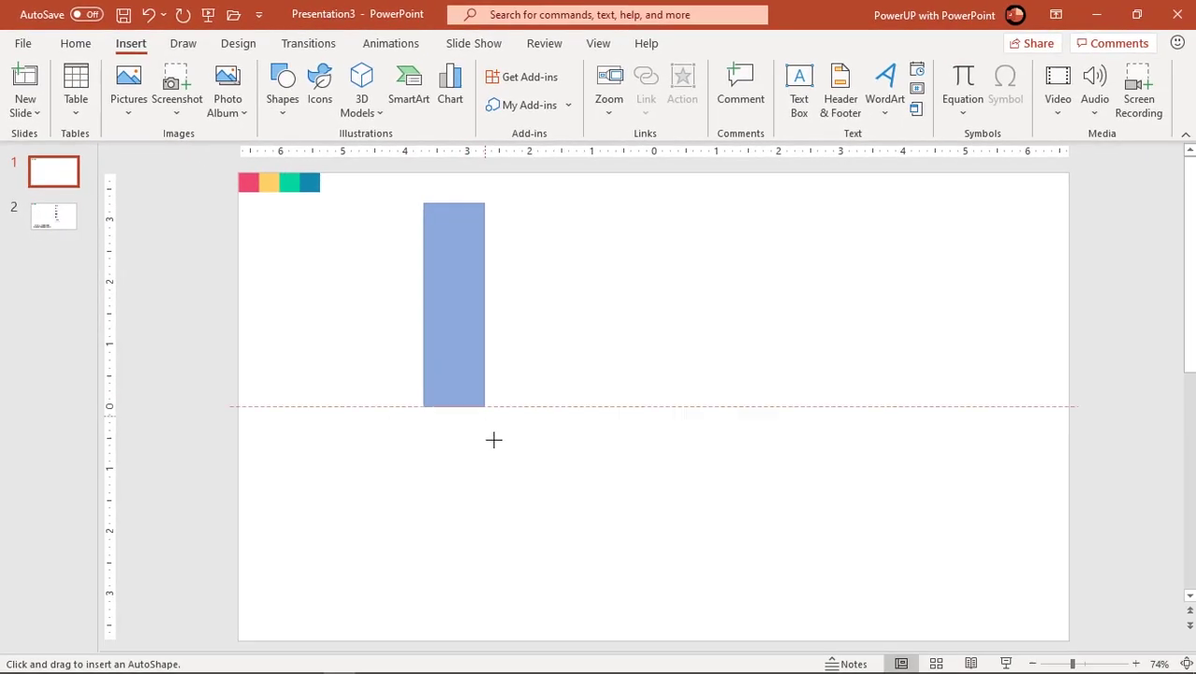
mouse_move(493, 439)
mouse_down()
mouse_move(536, 496)
mouse_move(530, 519)
mouse_up()
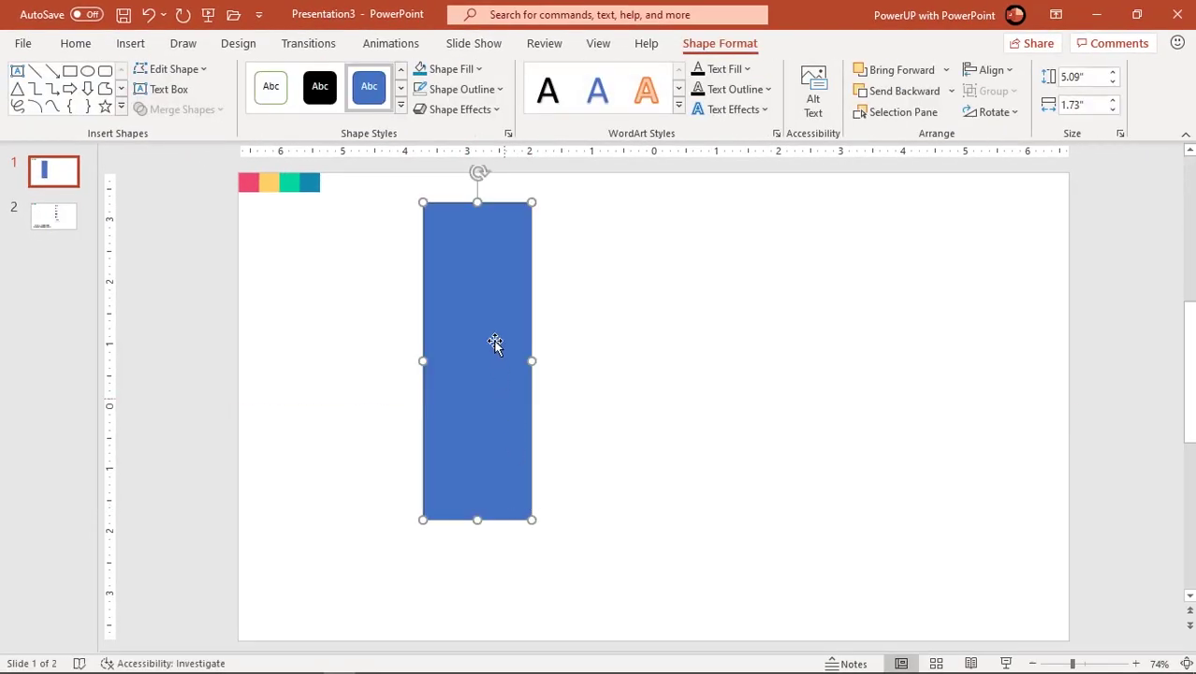
click(461, 90)
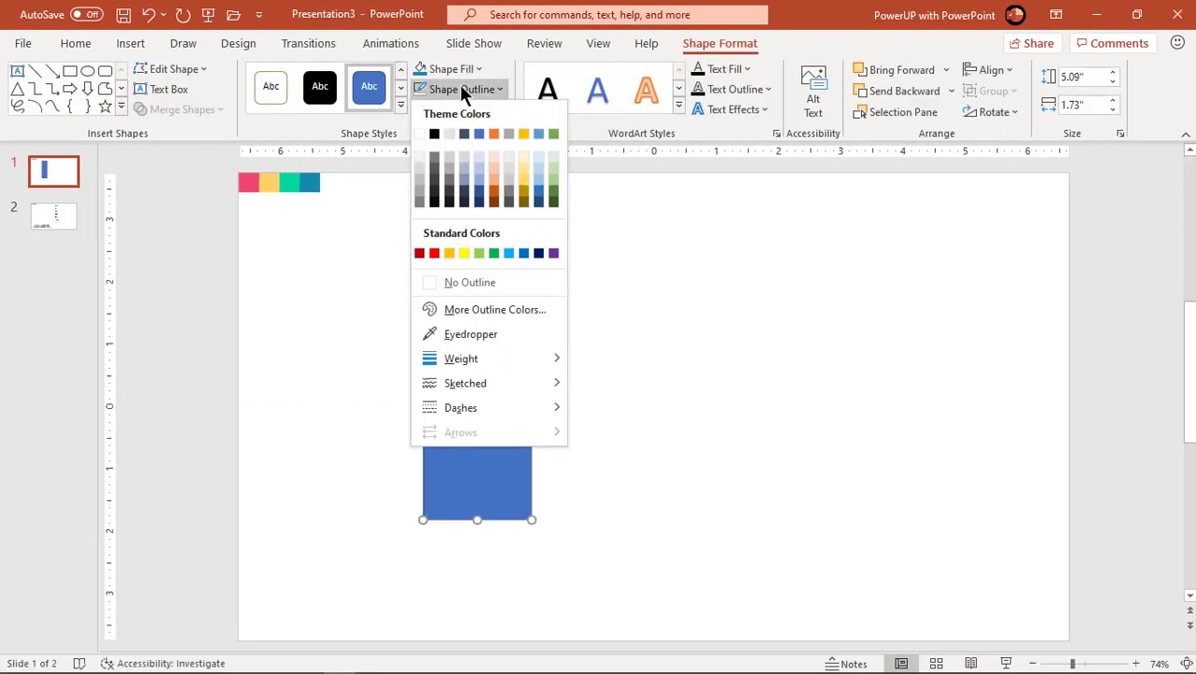
click(446, 280)
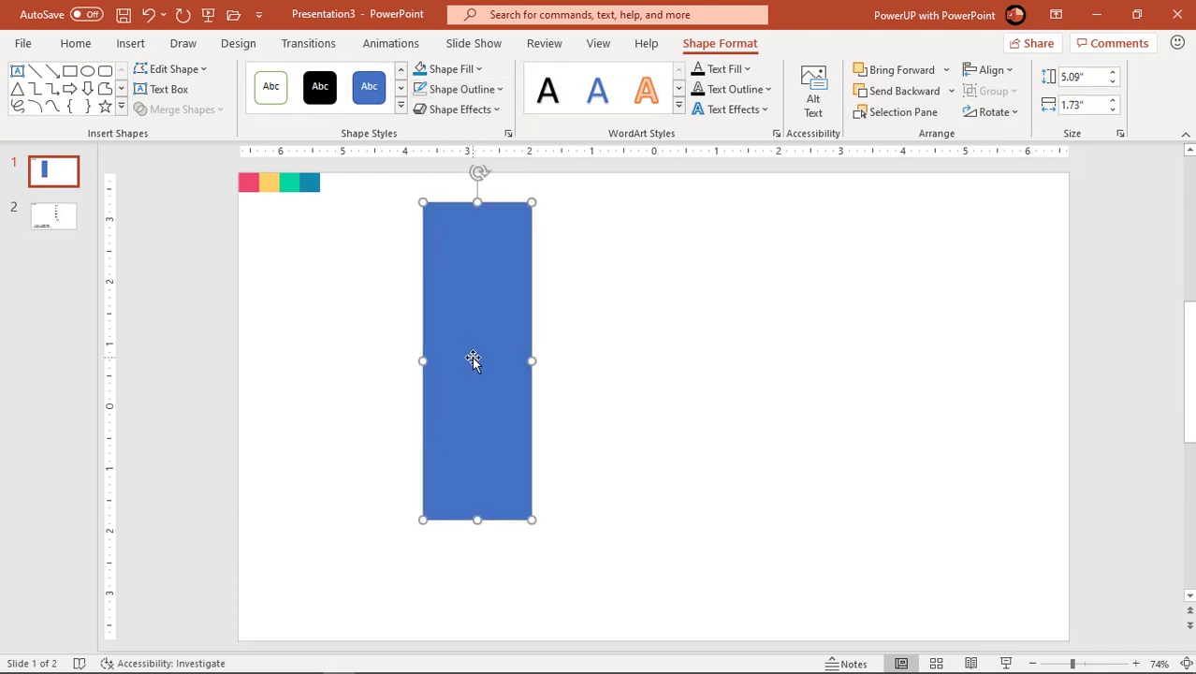
scroll(473, 358, down, 3)
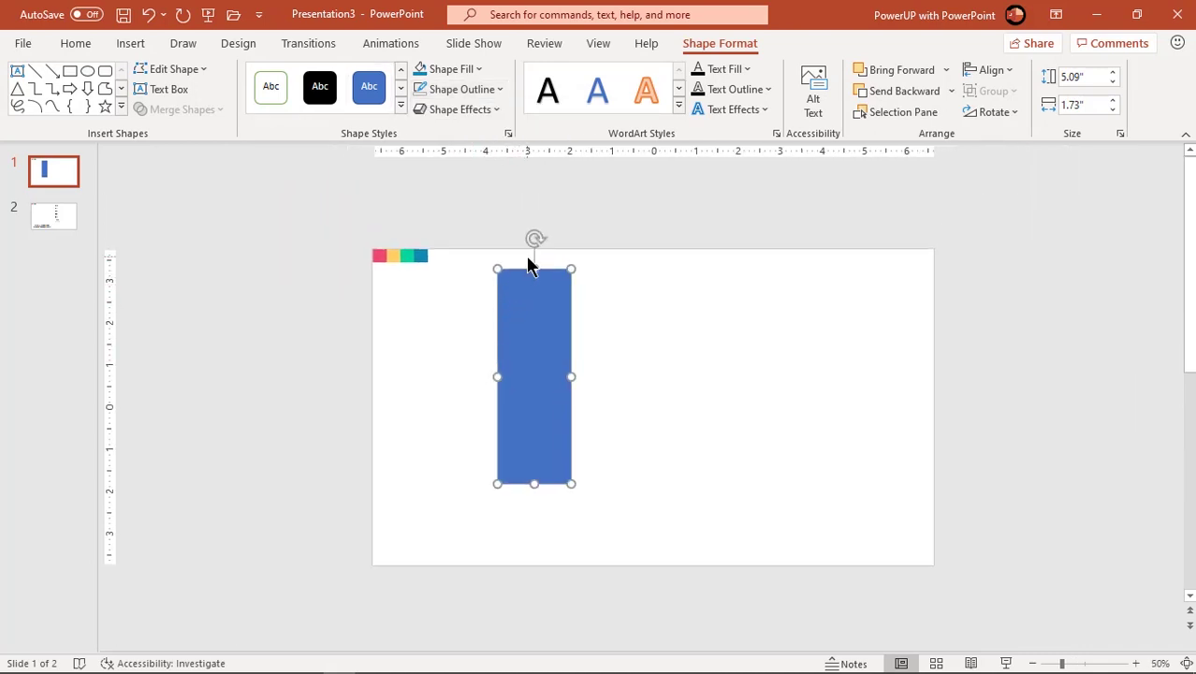
Rotate the blue bar to 60°.
click(969, 125)
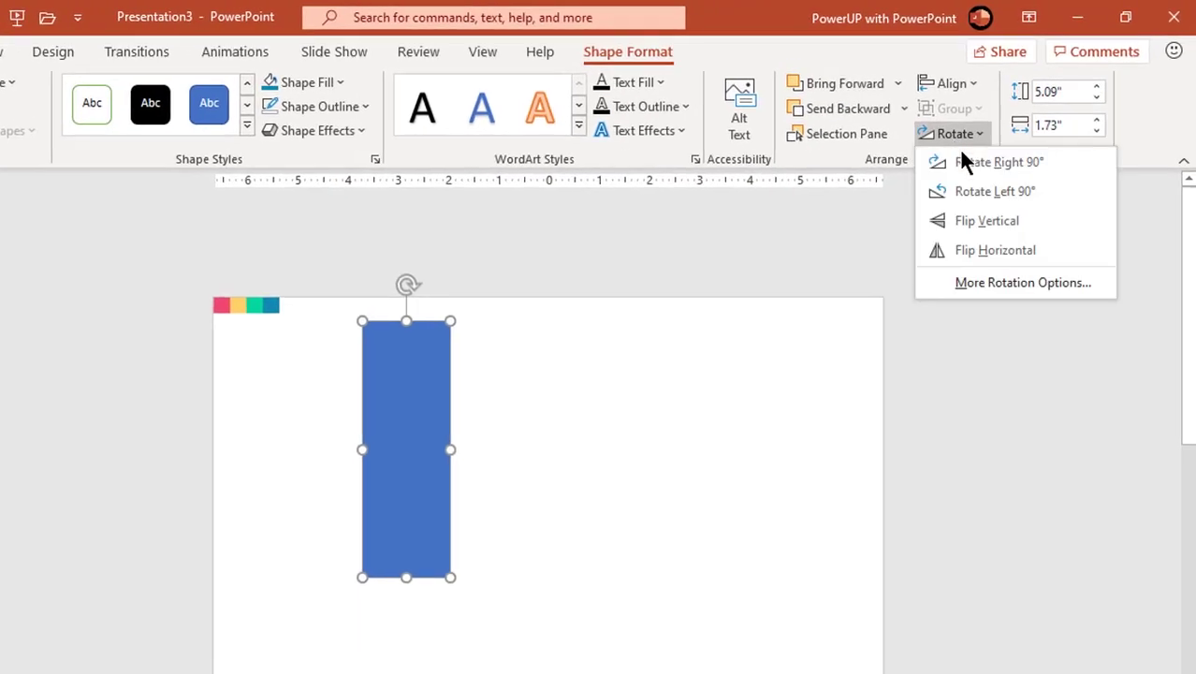
click(984, 277)
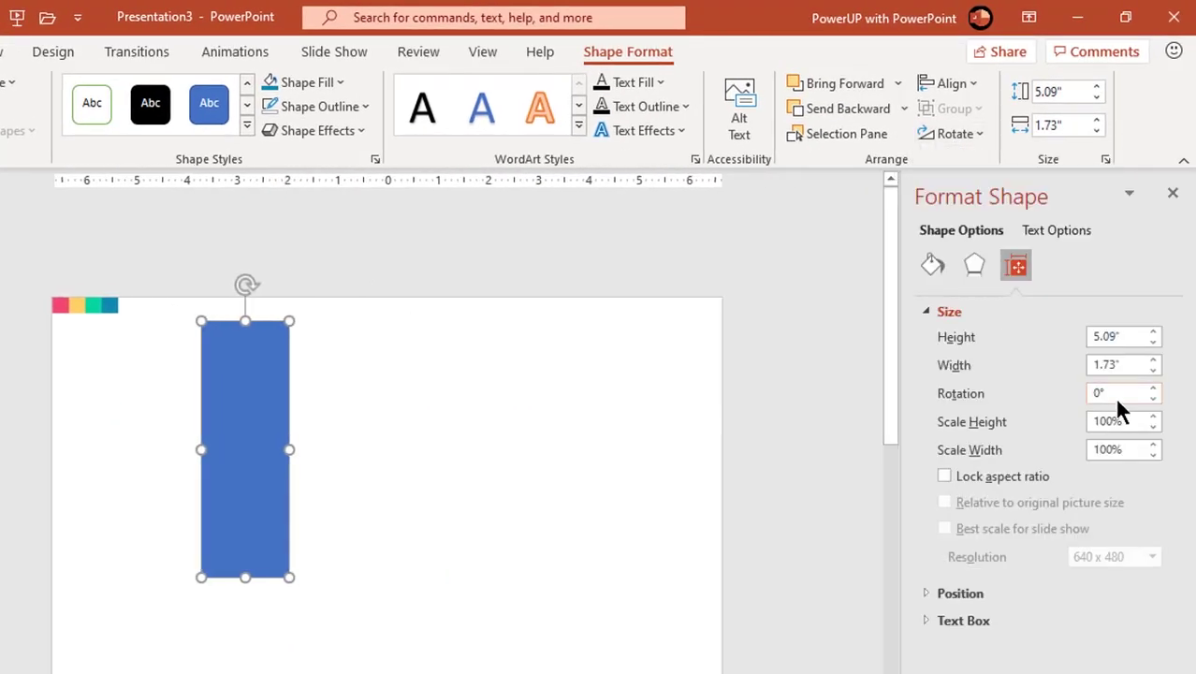
click(1116, 395)
text(60)
key(Return)
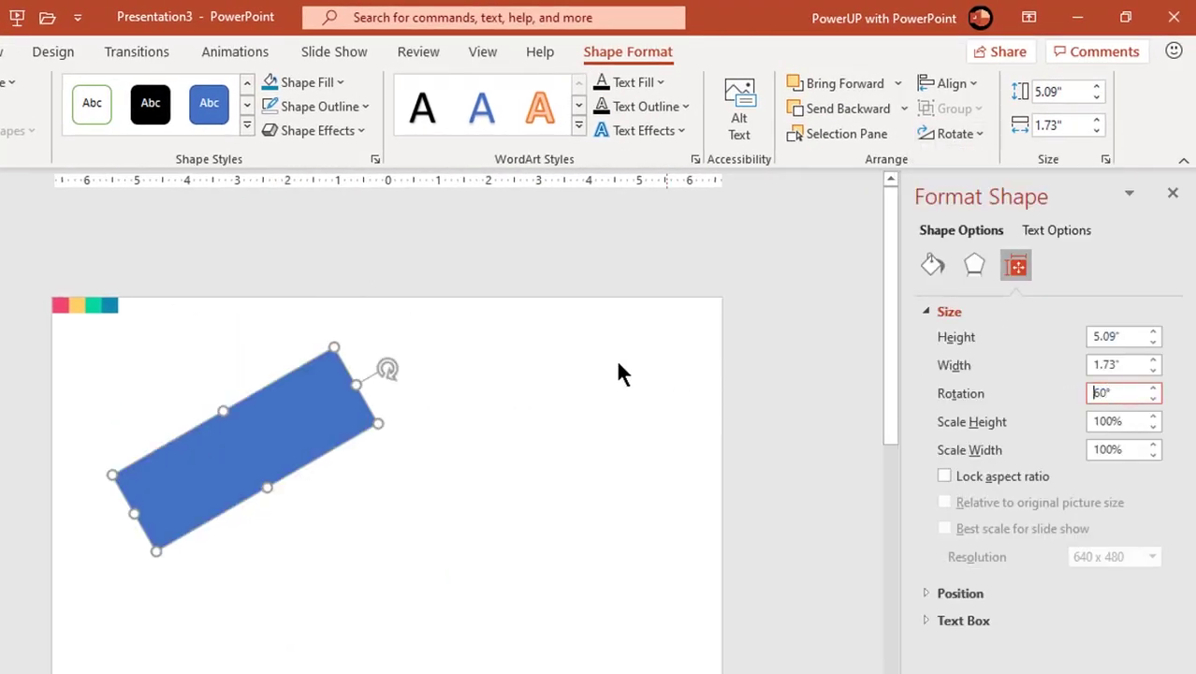
Lengthen the tilted bar to 9.7" and duplicate it parallel to the lower right.
drag(427, 361, 426, 341)
drag(489, 311, 660, 208)
mouse_move(486, 301)
mouse_down()
mouse_move(474, 298)
mouse_move(495, 292)
mouse_up()
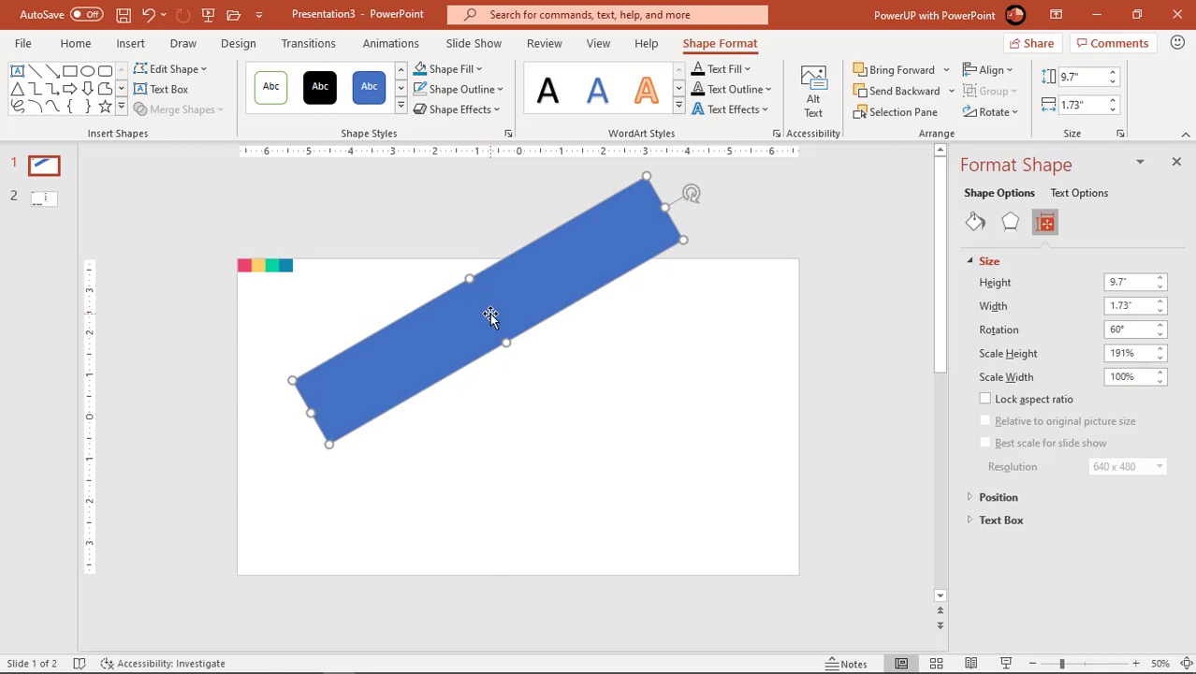
drag(490, 315, 578, 342)
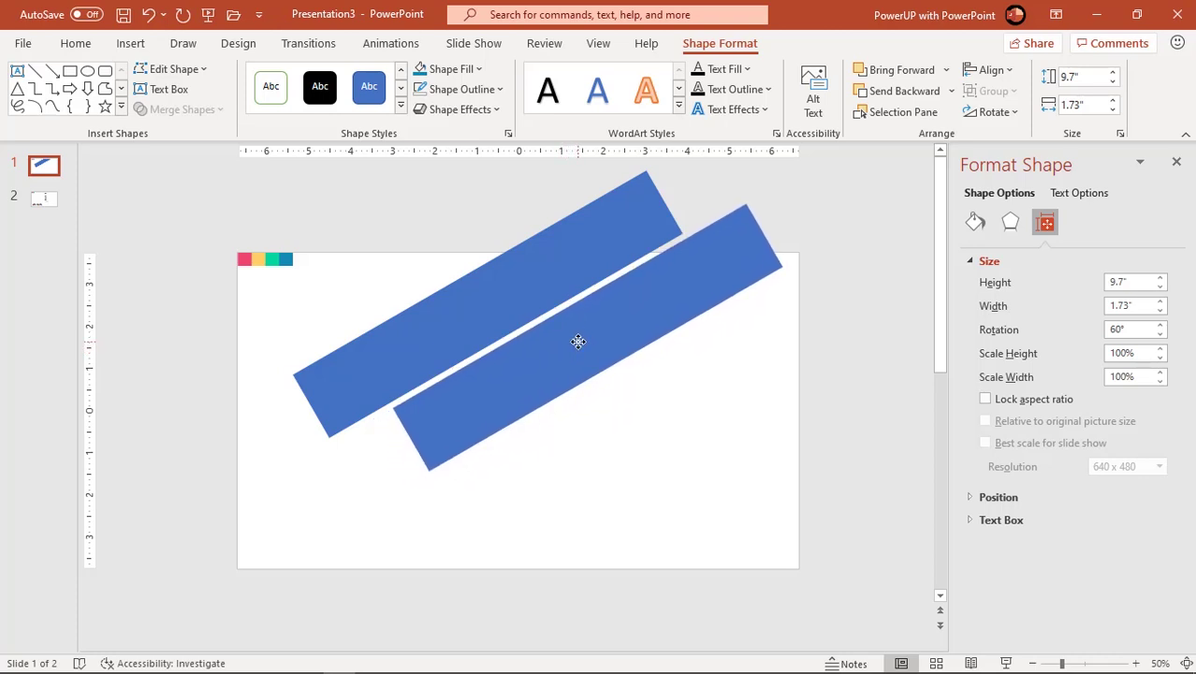
Repeat the duplicate to make four evenly spaced bars and lengthen the second to 11.45".
drag(578, 341, 578, 342)
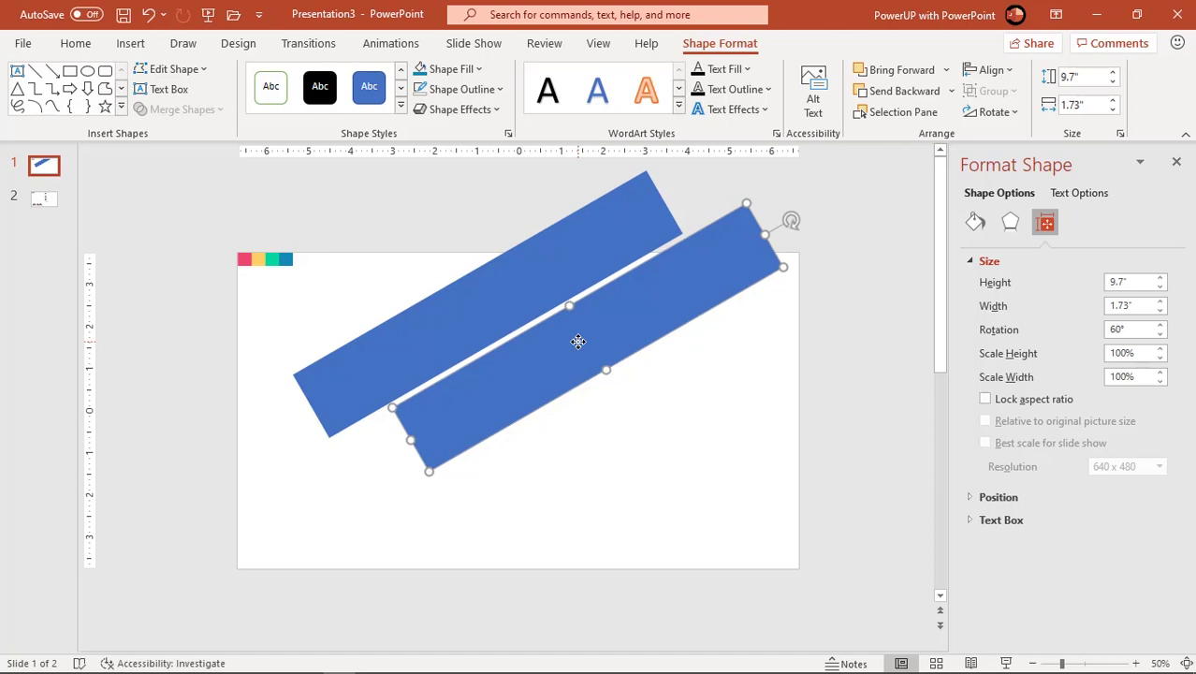
key(ctrl+d)
key(ctrl+d)
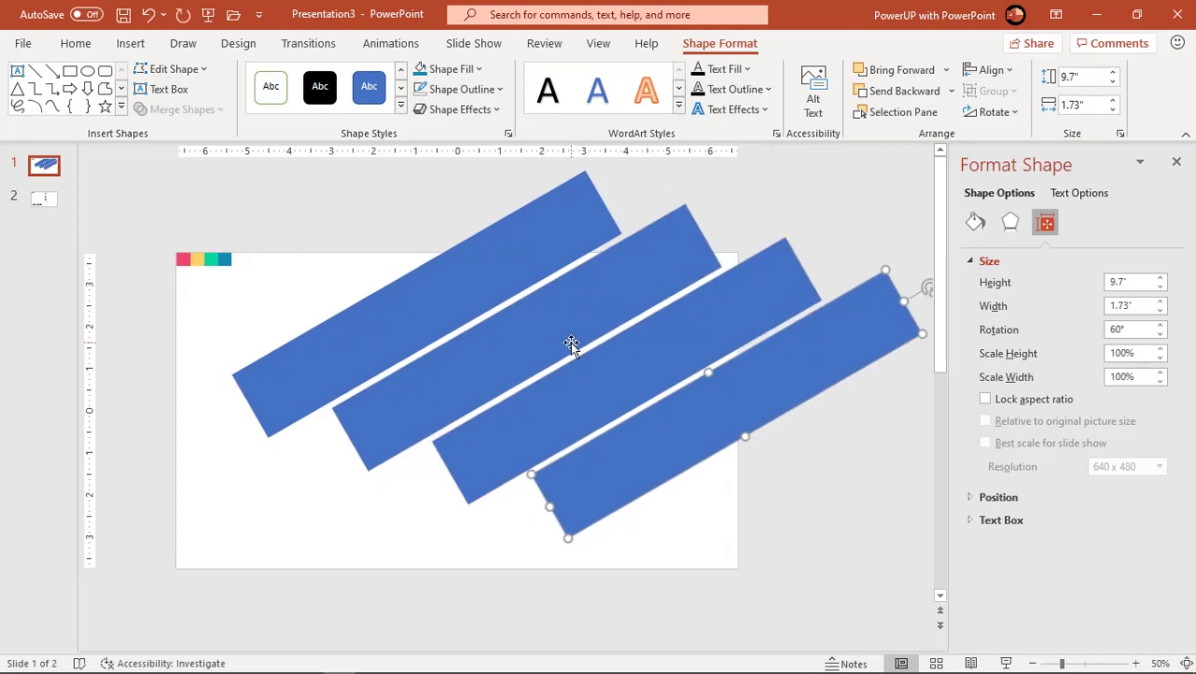
click(702, 251)
drag(725, 233, 776, 213)
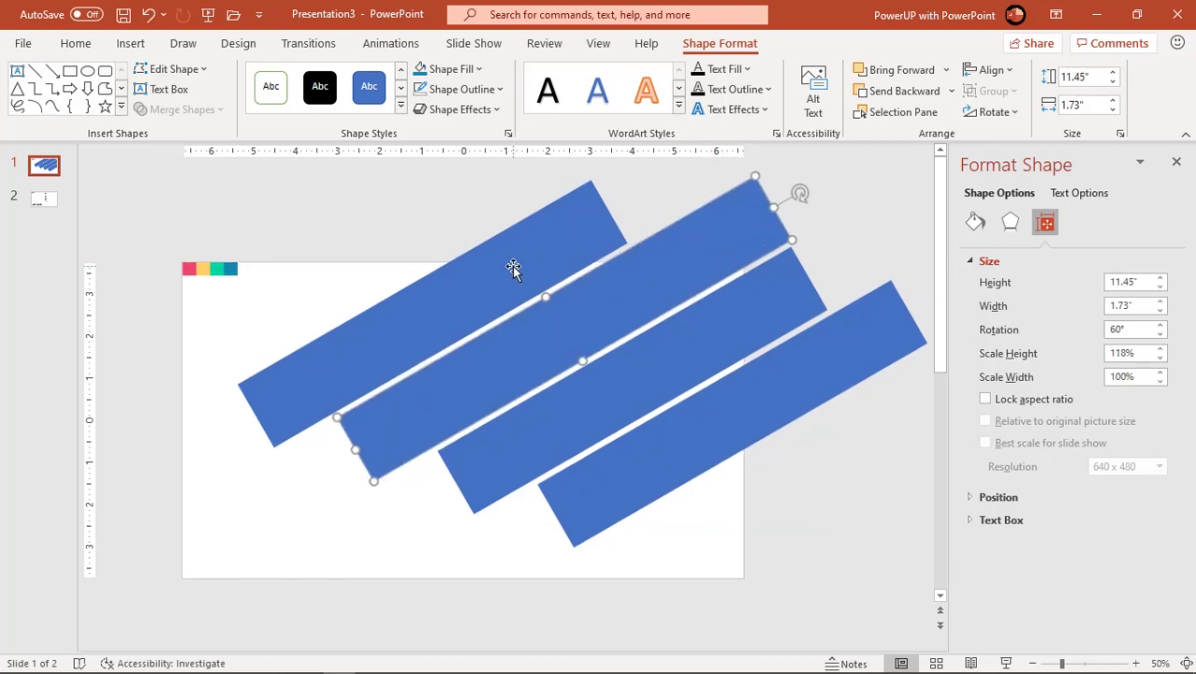
click(512, 266)
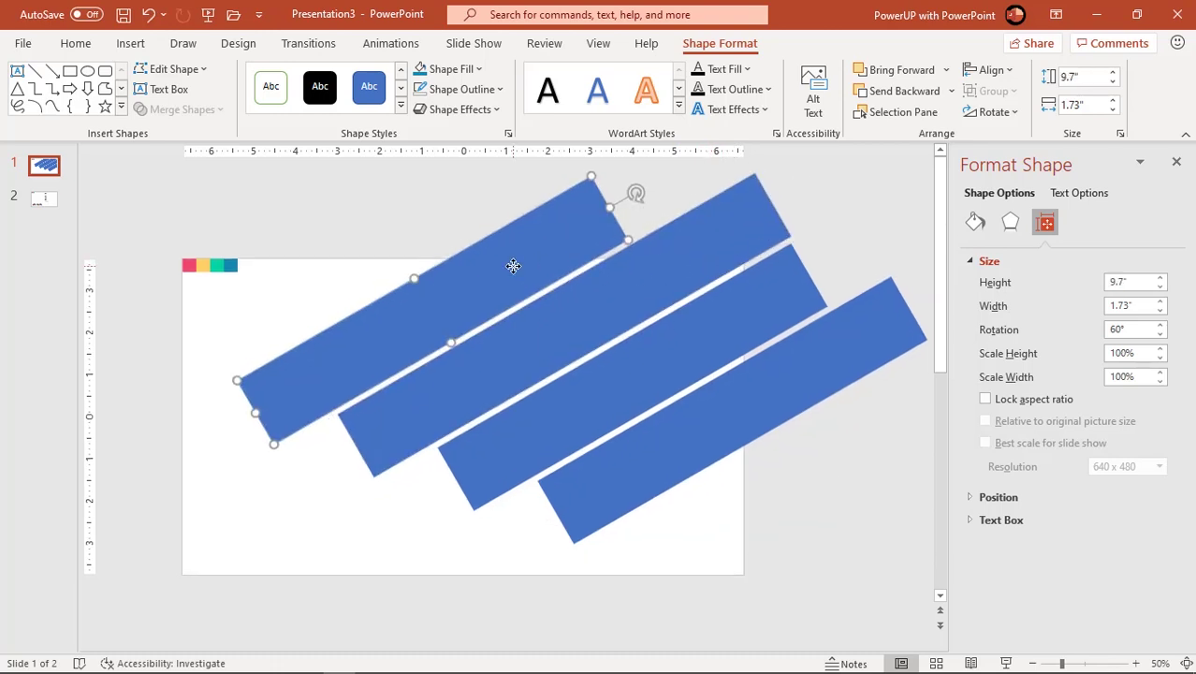
Recolour the first two bars pink and yellow with the eyedropper from the colour strip.
click(463, 75)
click(454, 312)
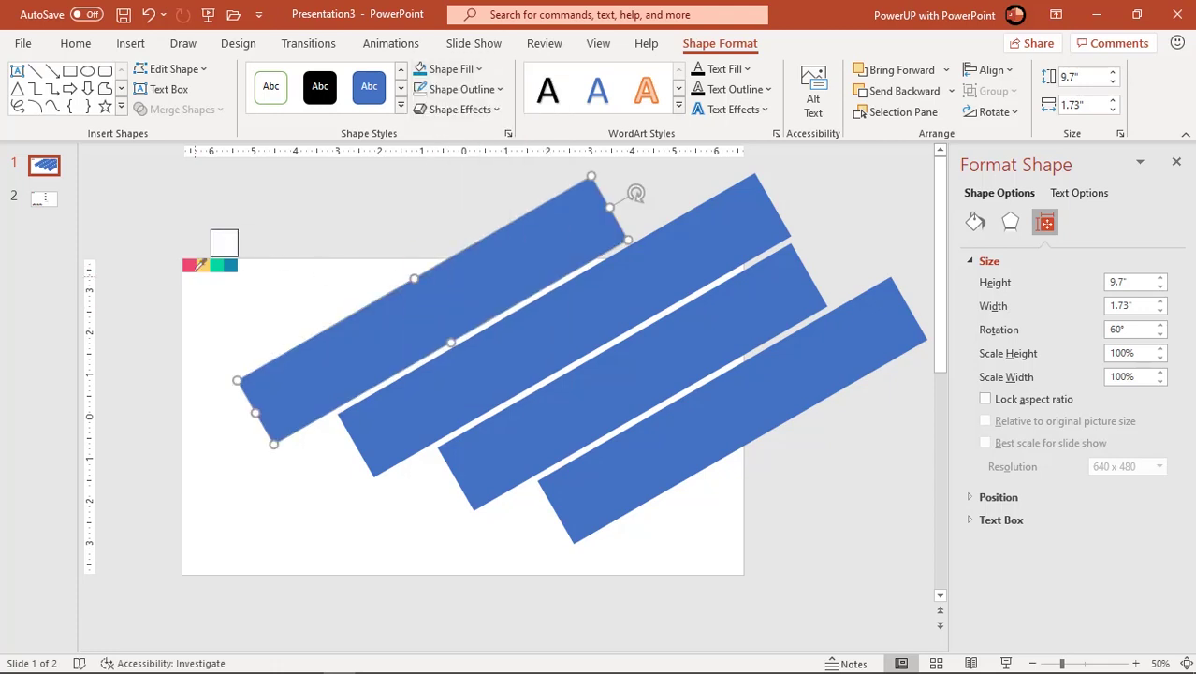
click(189, 266)
click(496, 348)
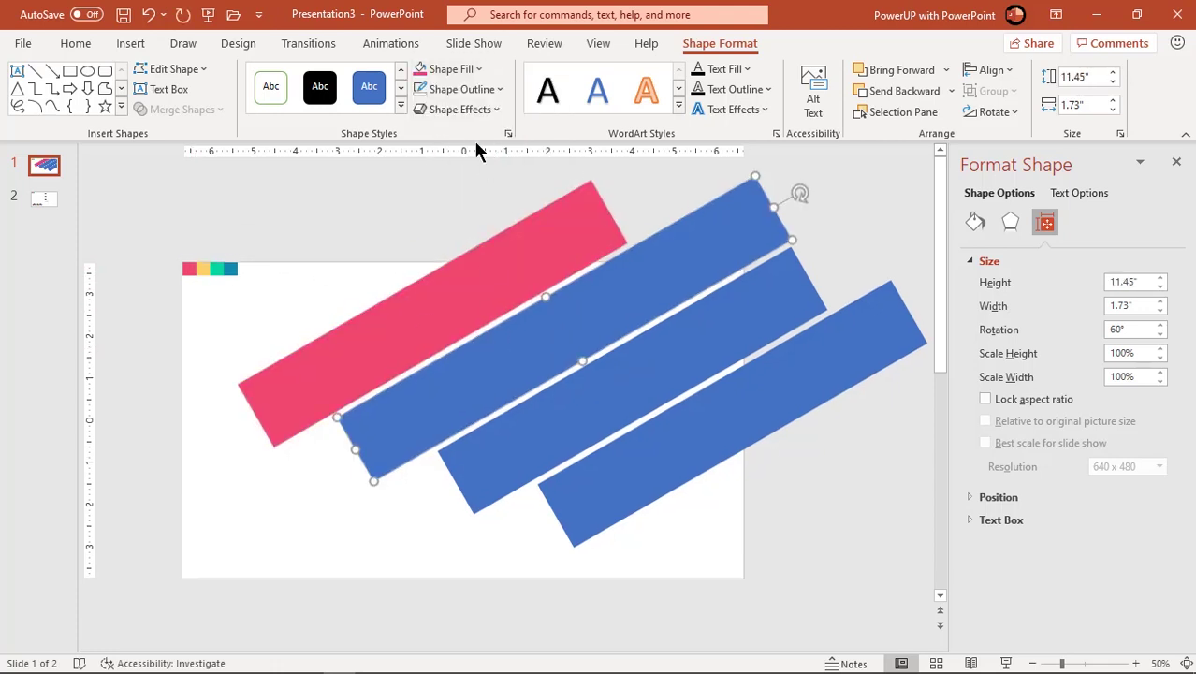
click(458, 70)
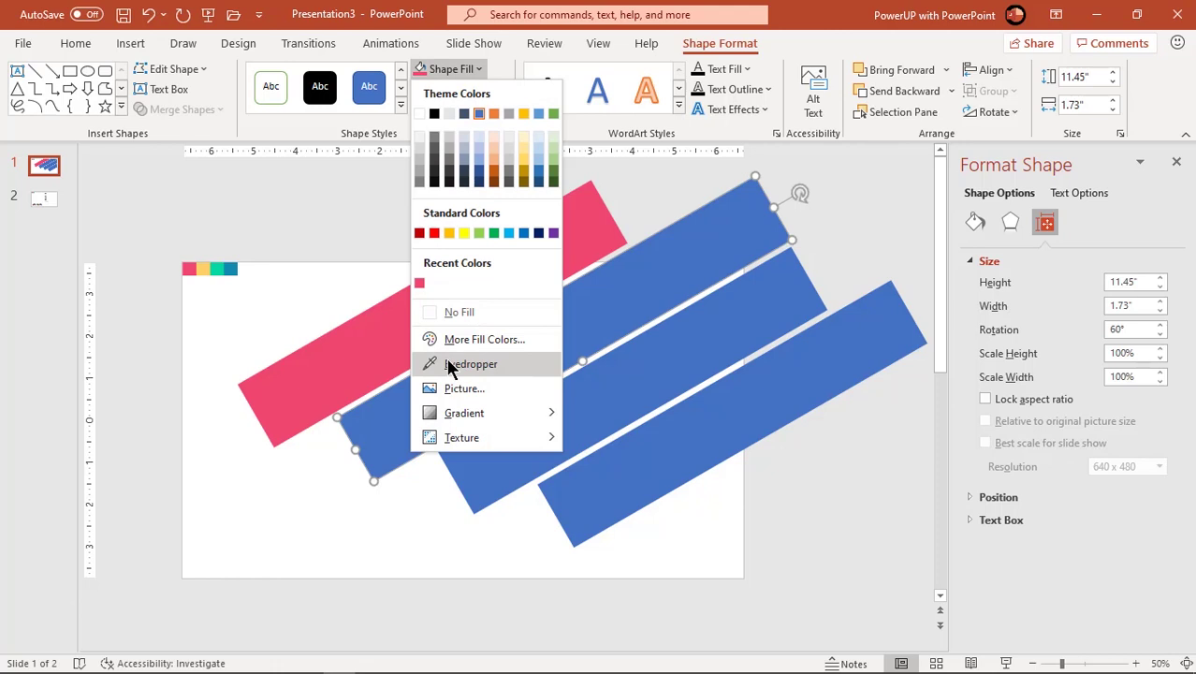
click(449, 363)
click(204, 267)
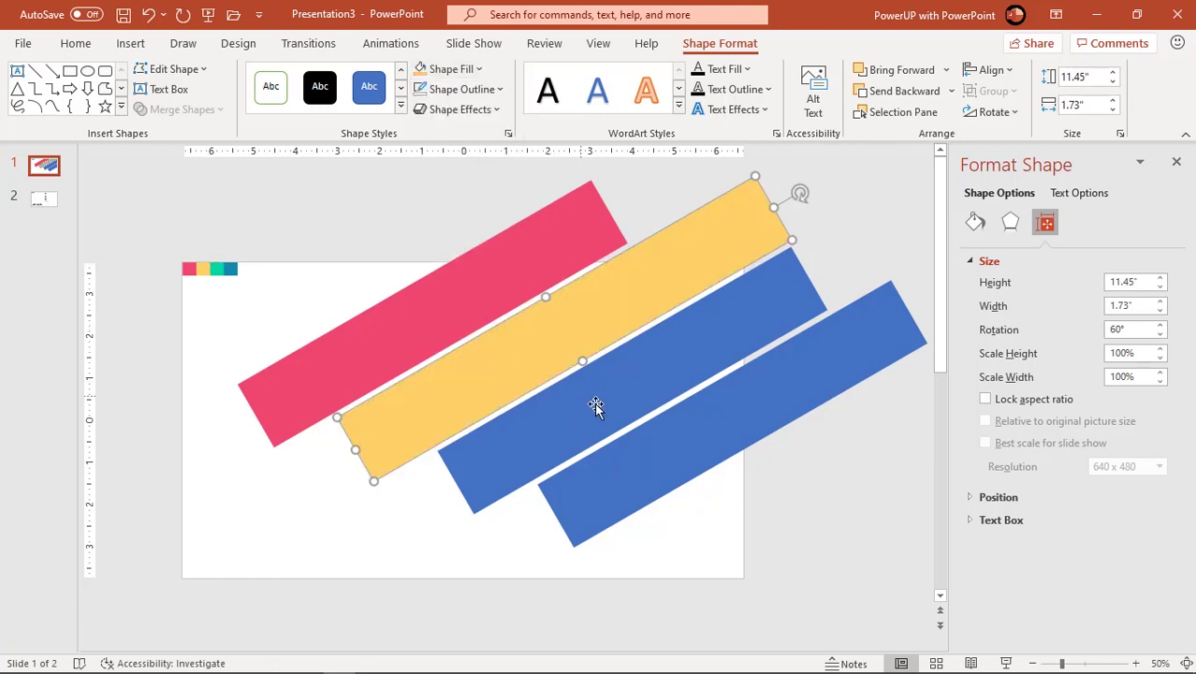
Recolour the third and fourth bars green and teal, then select all four bars.
click(592, 405)
click(473, 70)
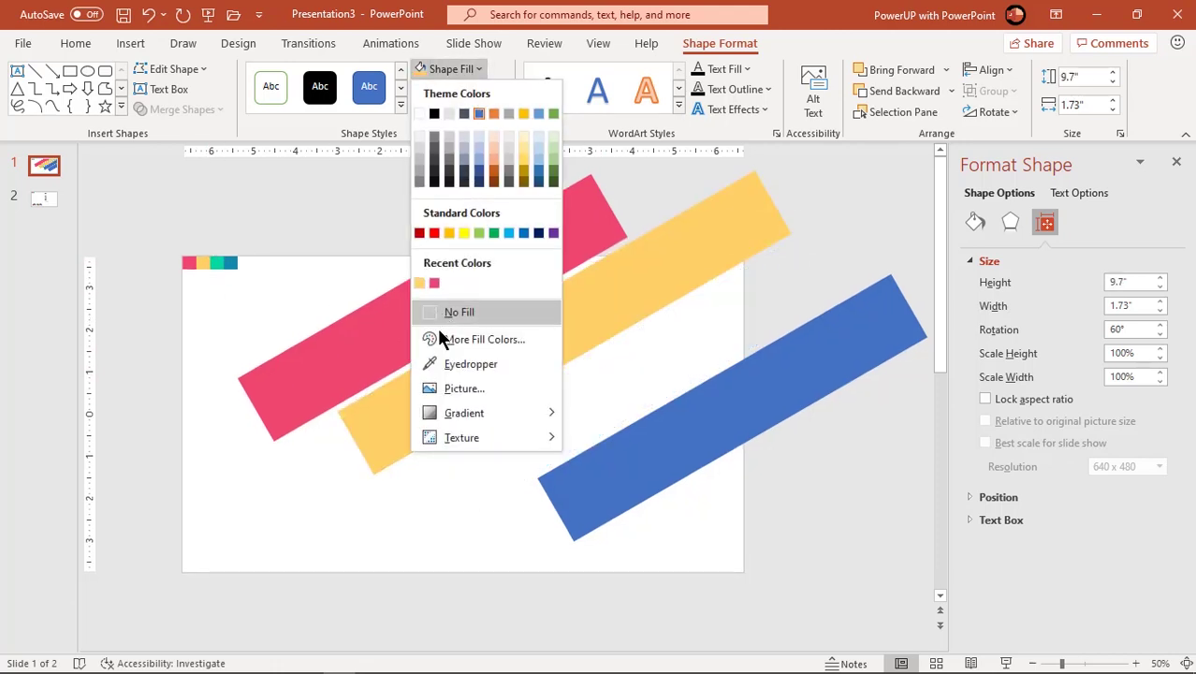
click(444, 365)
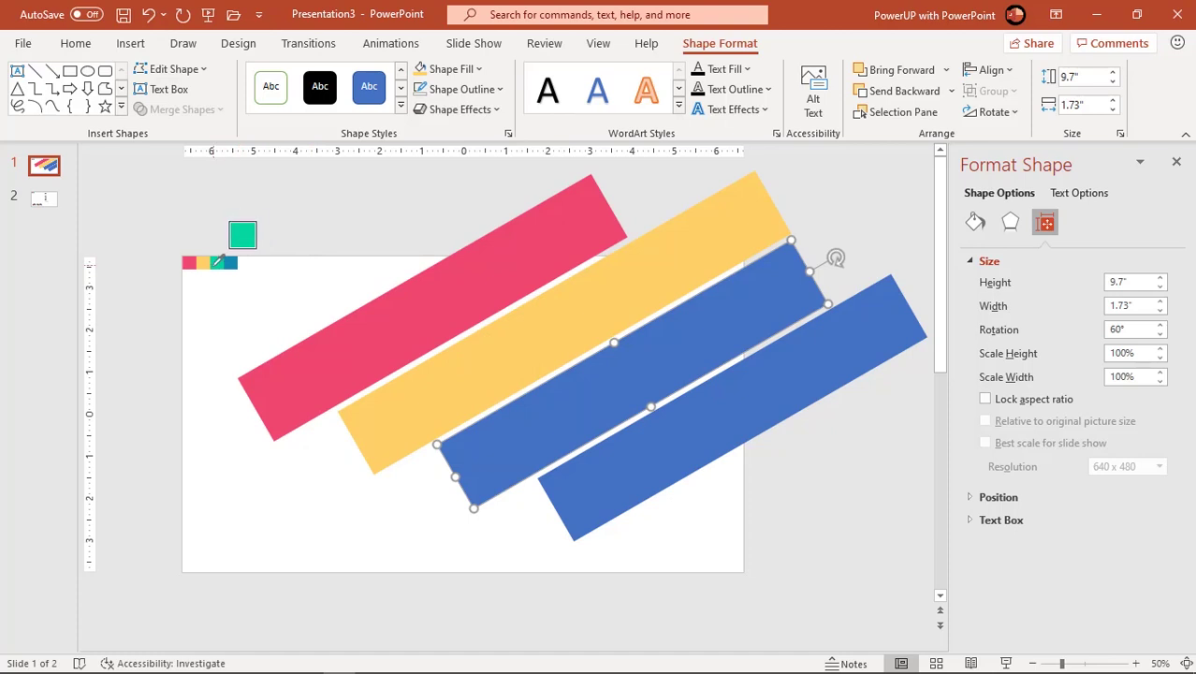
click(217, 263)
click(686, 443)
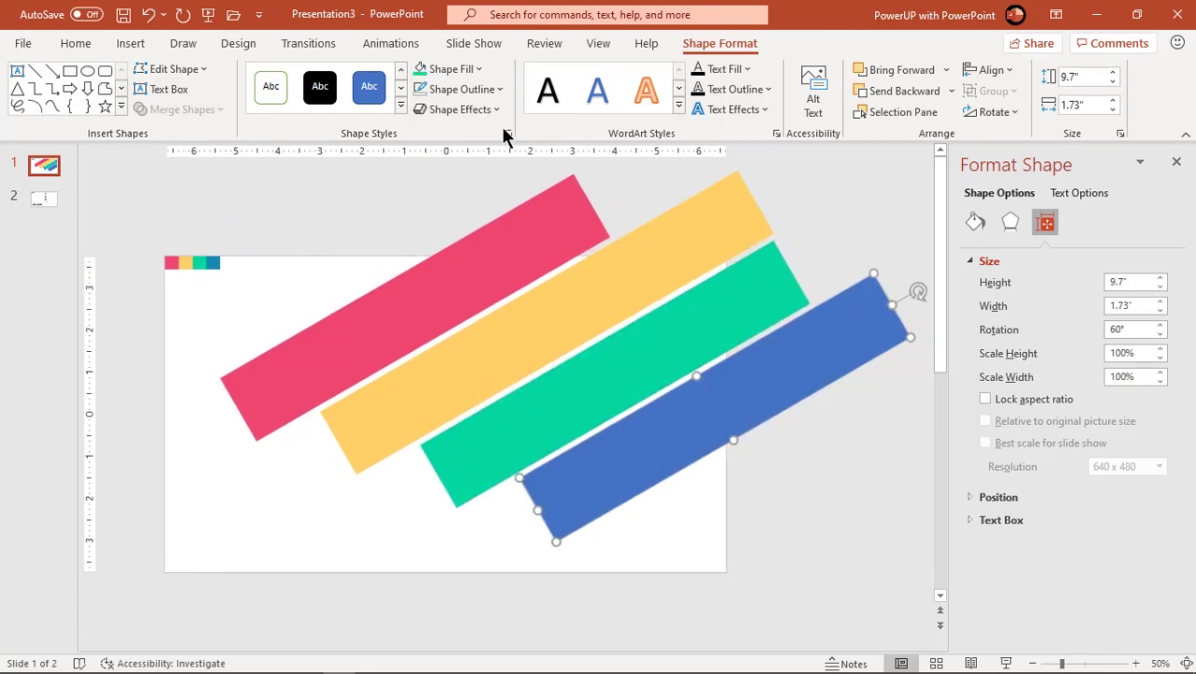
click(467, 71)
click(444, 361)
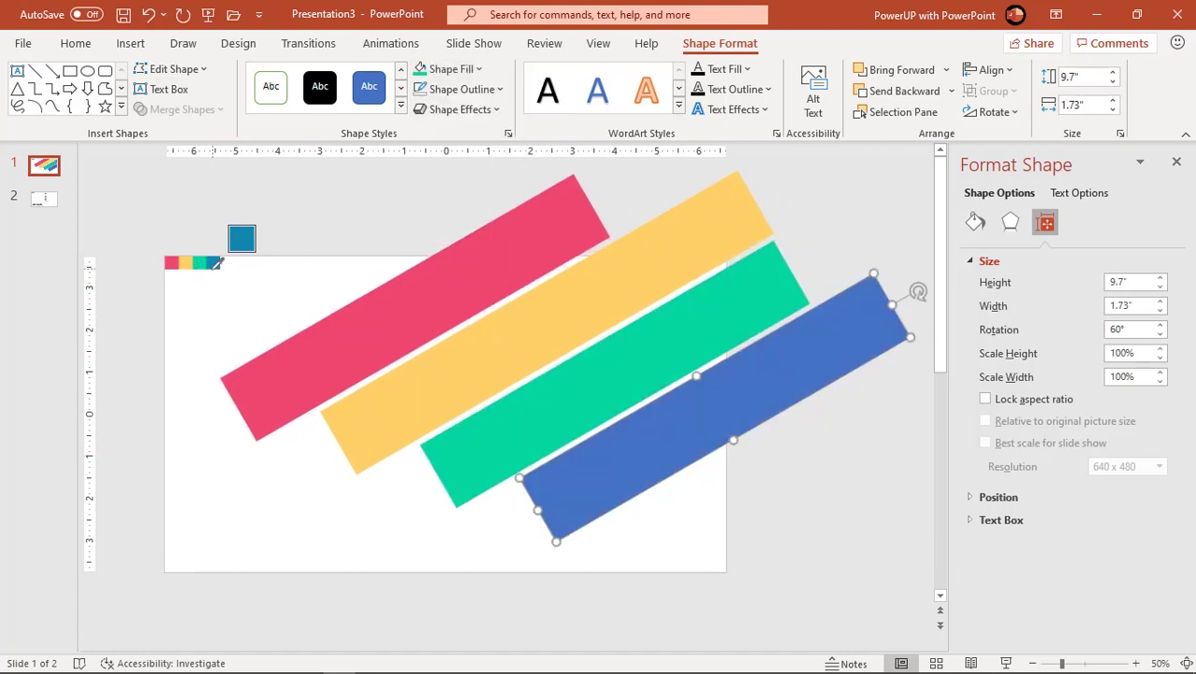
click(217, 261)
shift+click(509, 427)
shift+click(475, 341)
shift+click(451, 291)
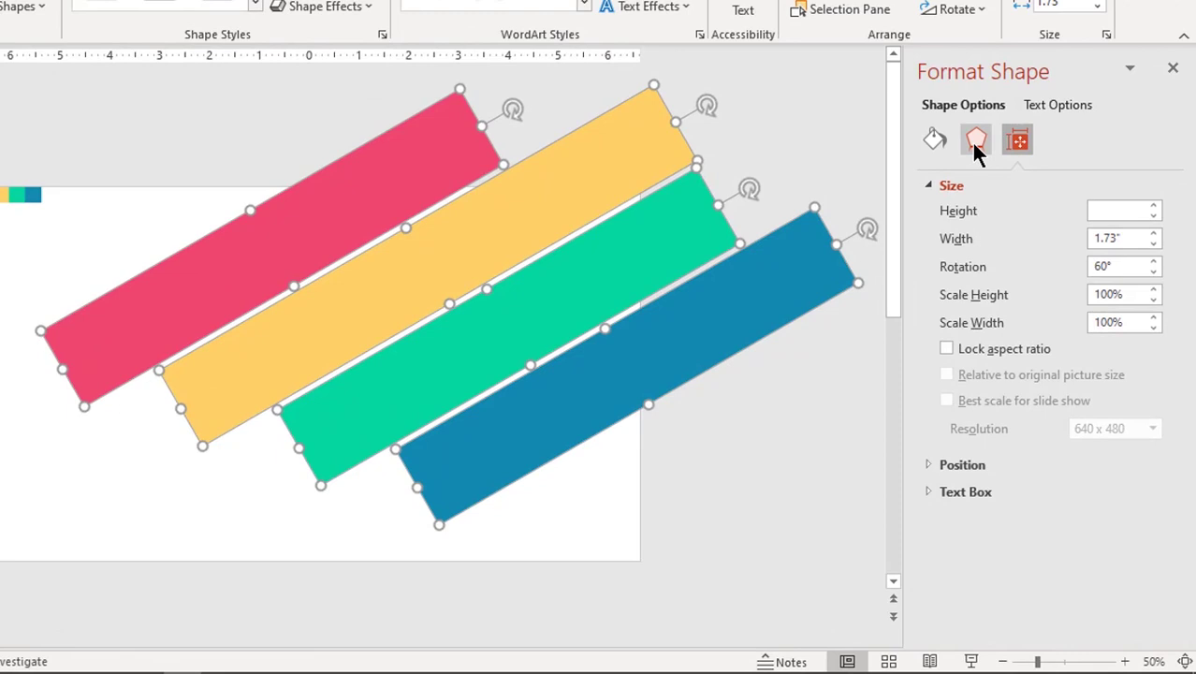
Apply an inner shadow preset to the bars, with 2 pt distance and 140° angle.
click(976, 140)
click(993, 190)
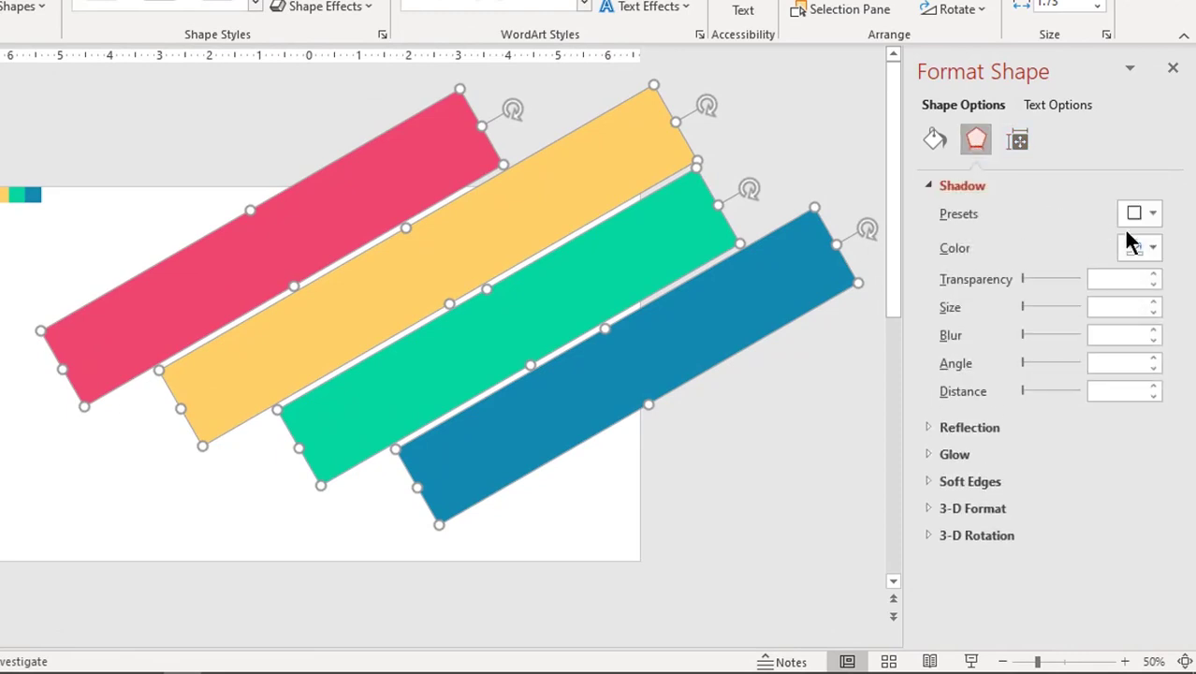
click(1139, 213)
scroll(1085, 421, down, 2)
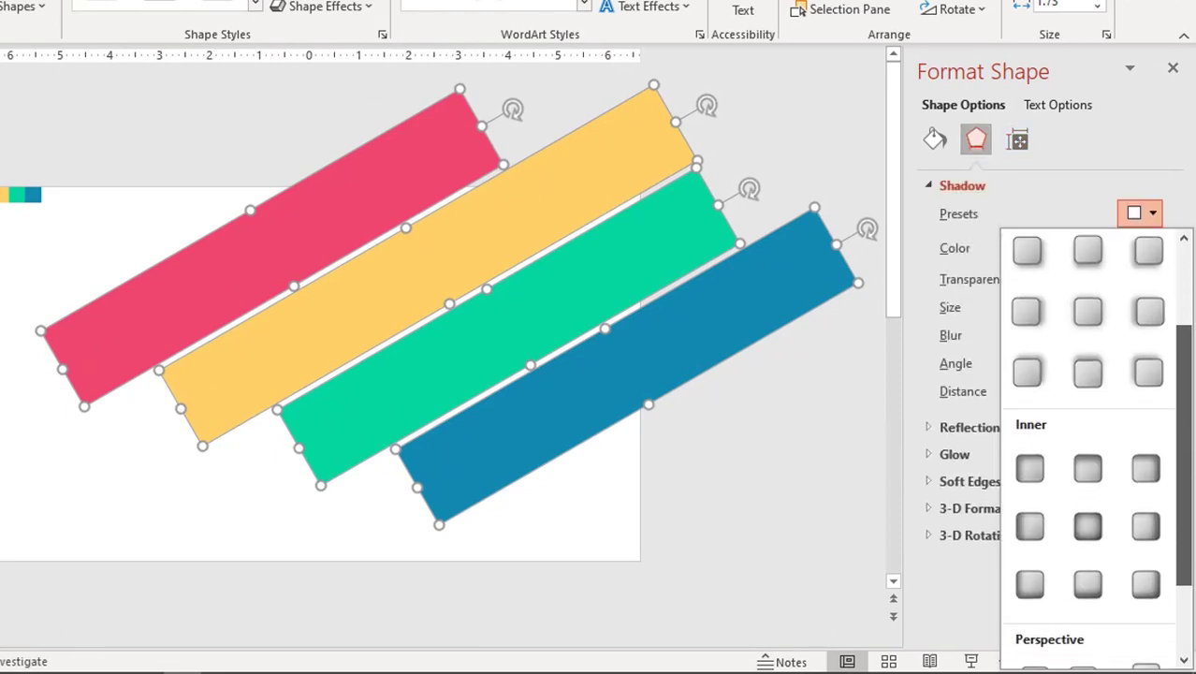
scroll(1086, 421, down, 2)
click(1088, 417)
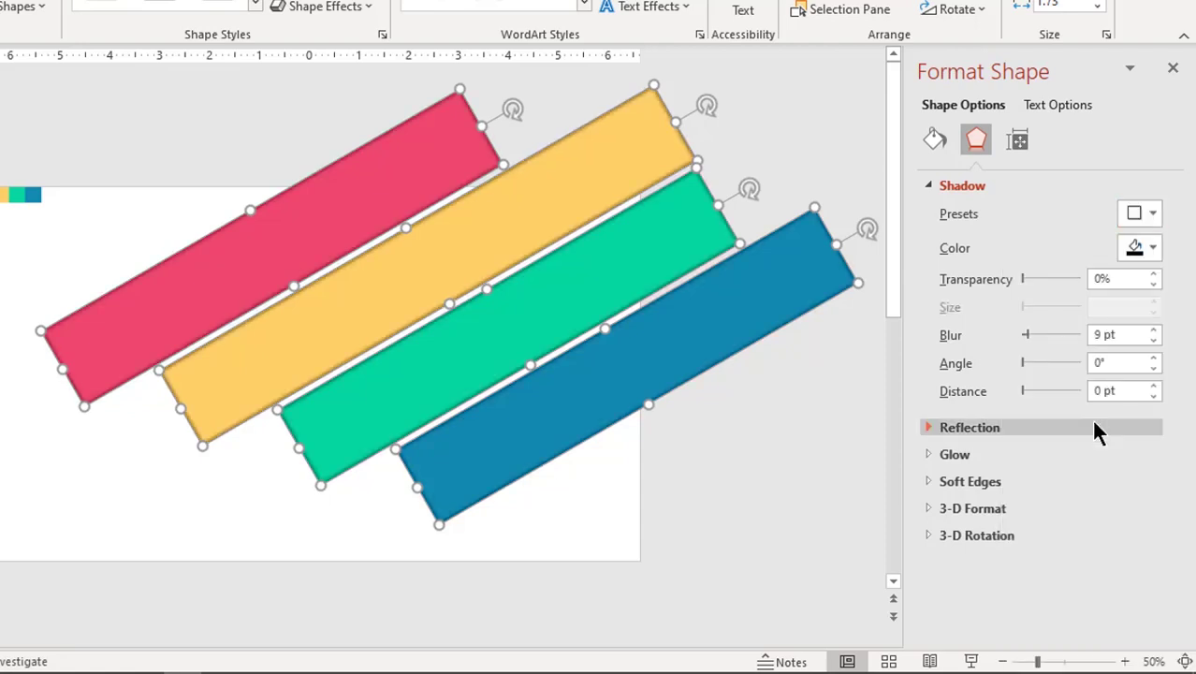
click(1154, 387)
click(1154, 387)
click(1154, 359)
click(1153, 359)
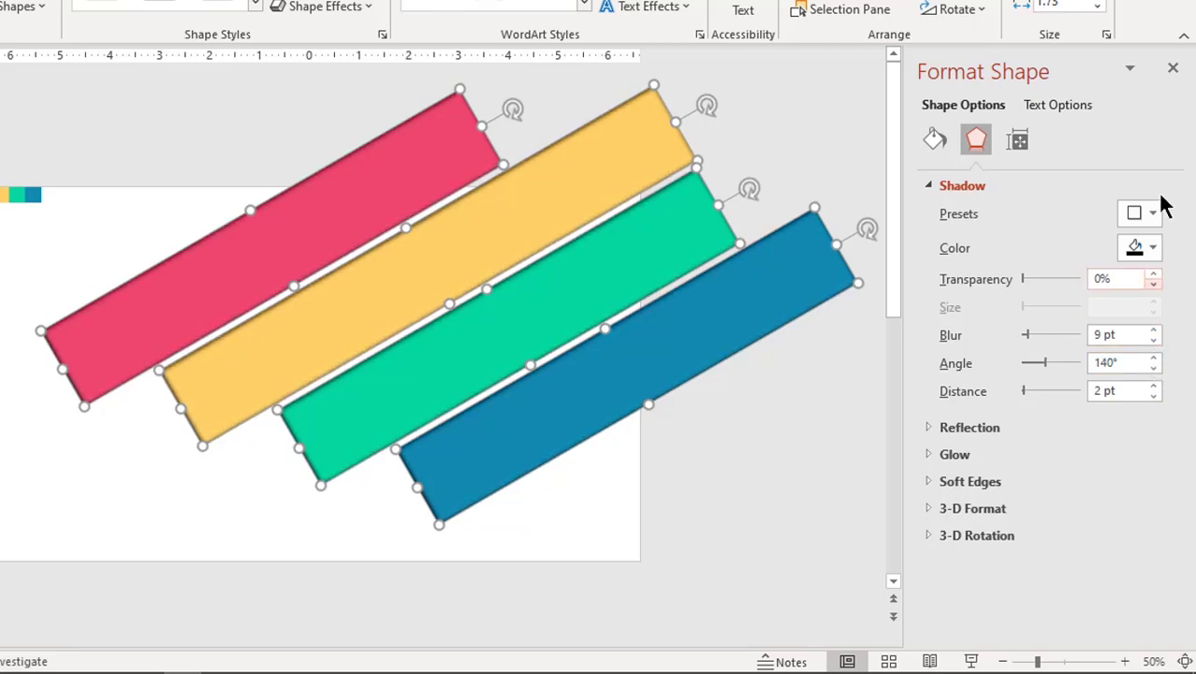
click(1171, 69)
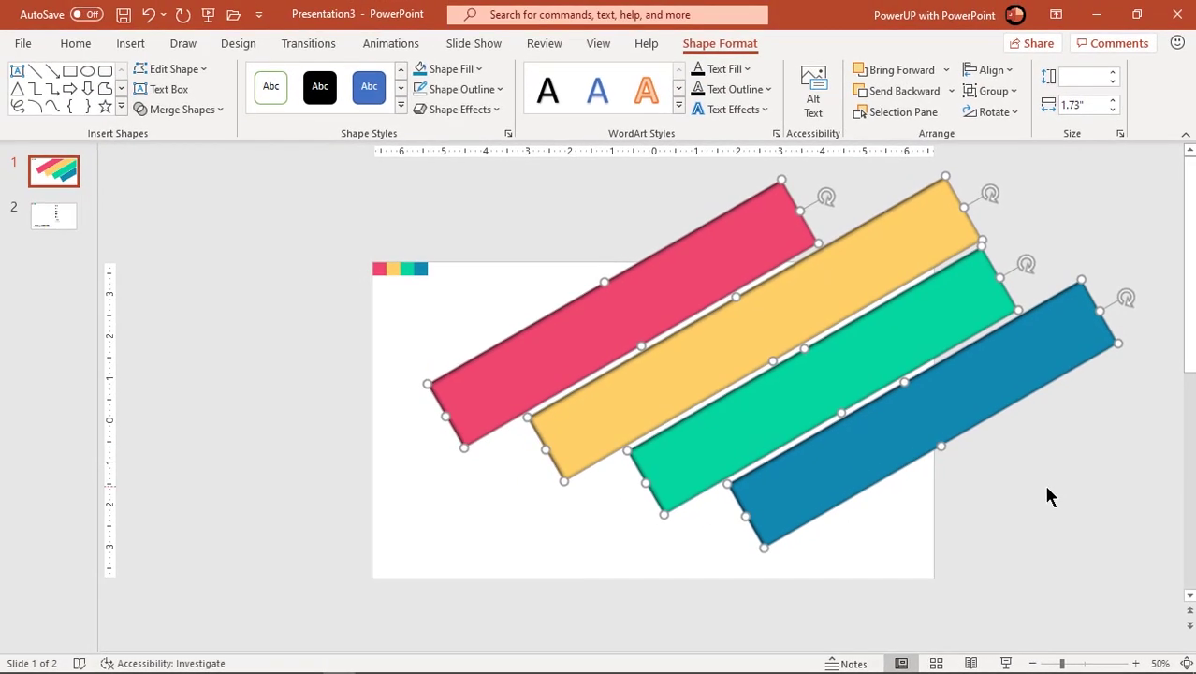
click(1046, 496)
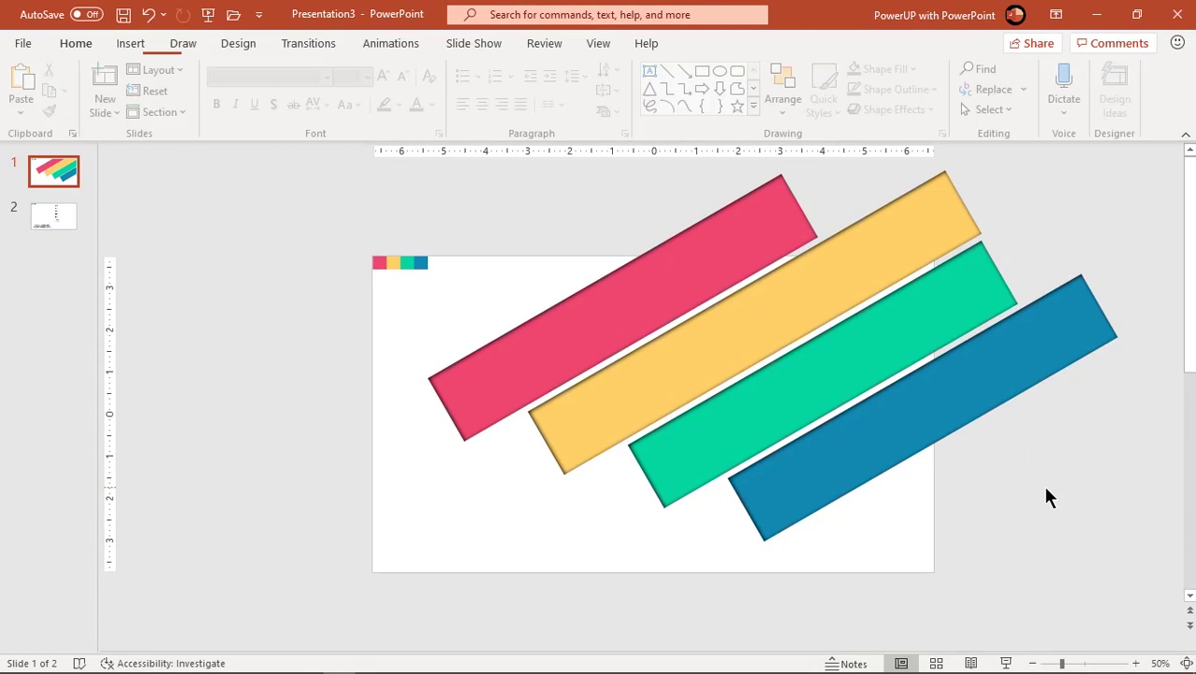
Copy the four bars and paste them back onto the slide as a single picture.
click(843, 466)
shift+click(713, 456)
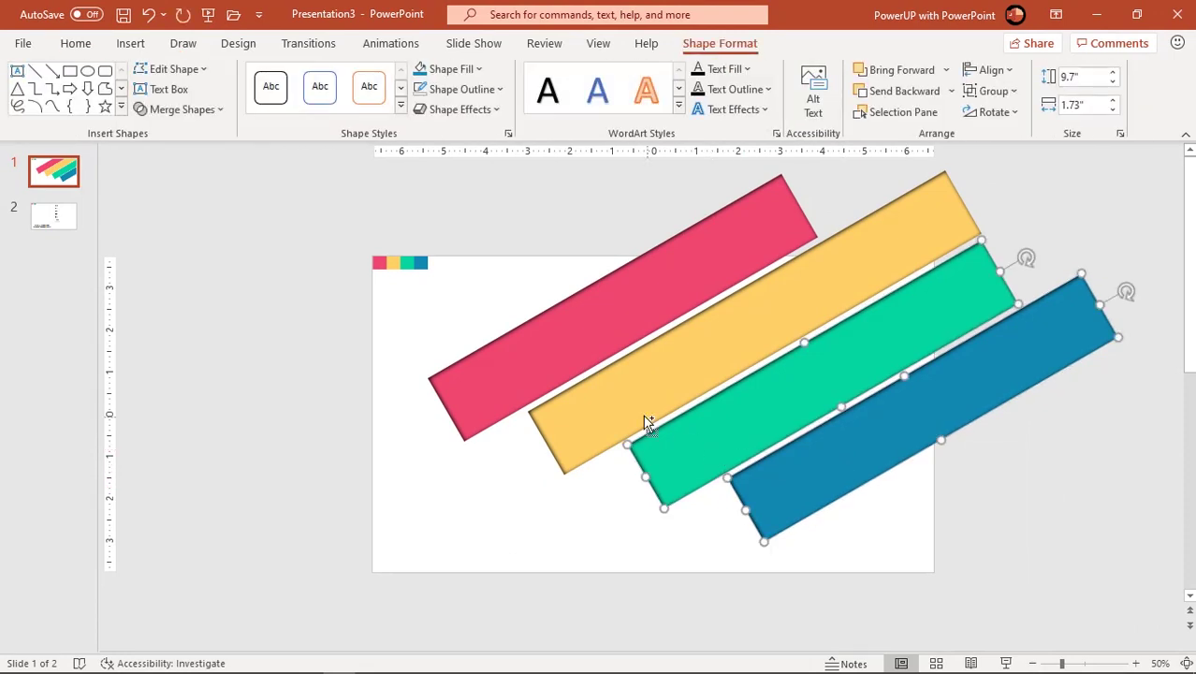
shift+click(630, 406)
shift+click(582, 344)
right_click(539, 363)
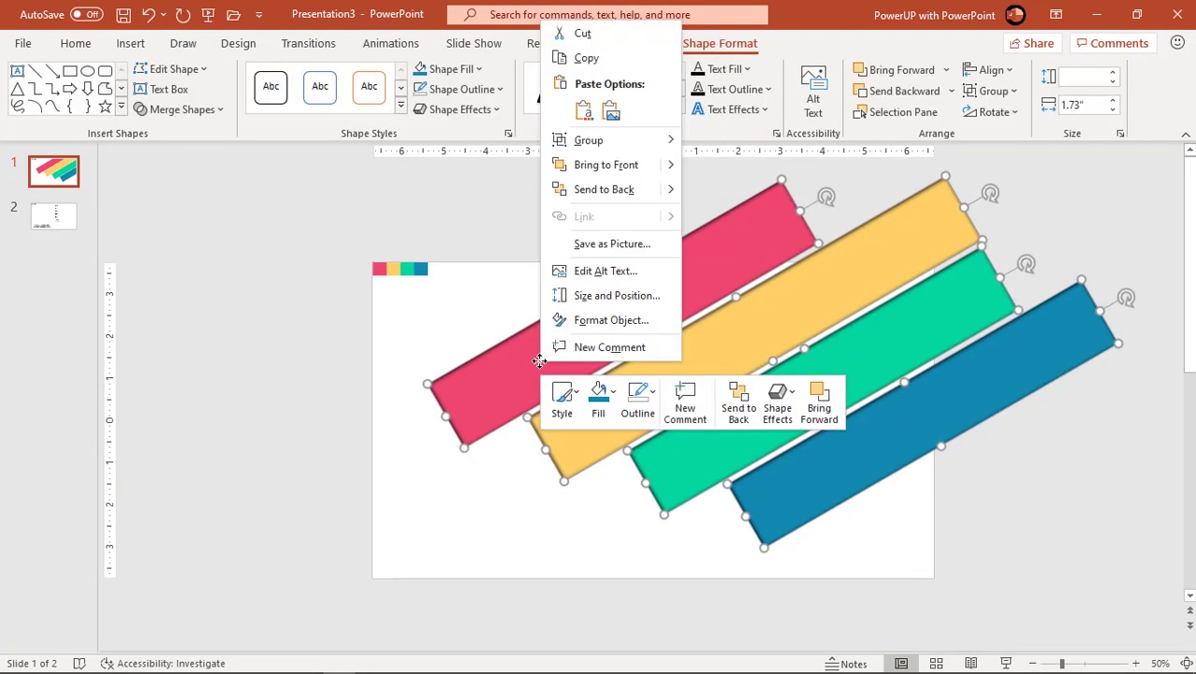
click(584, 60)
click(432, 529)
right_click(431, 529)
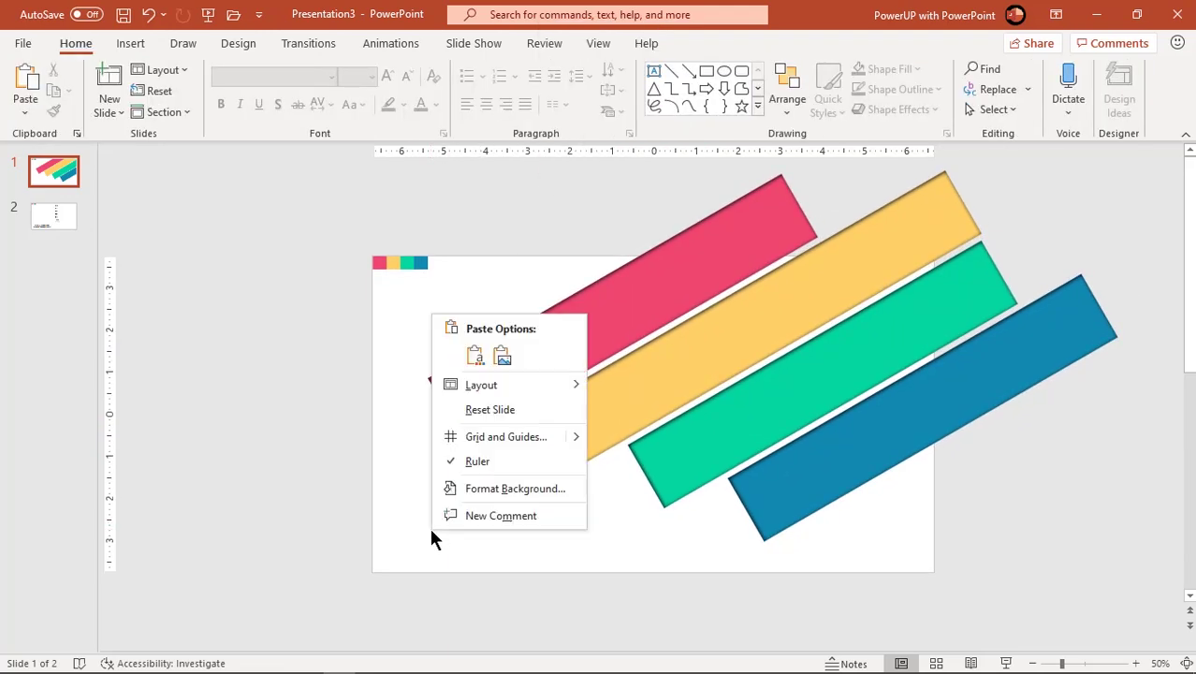
click(502, 355)
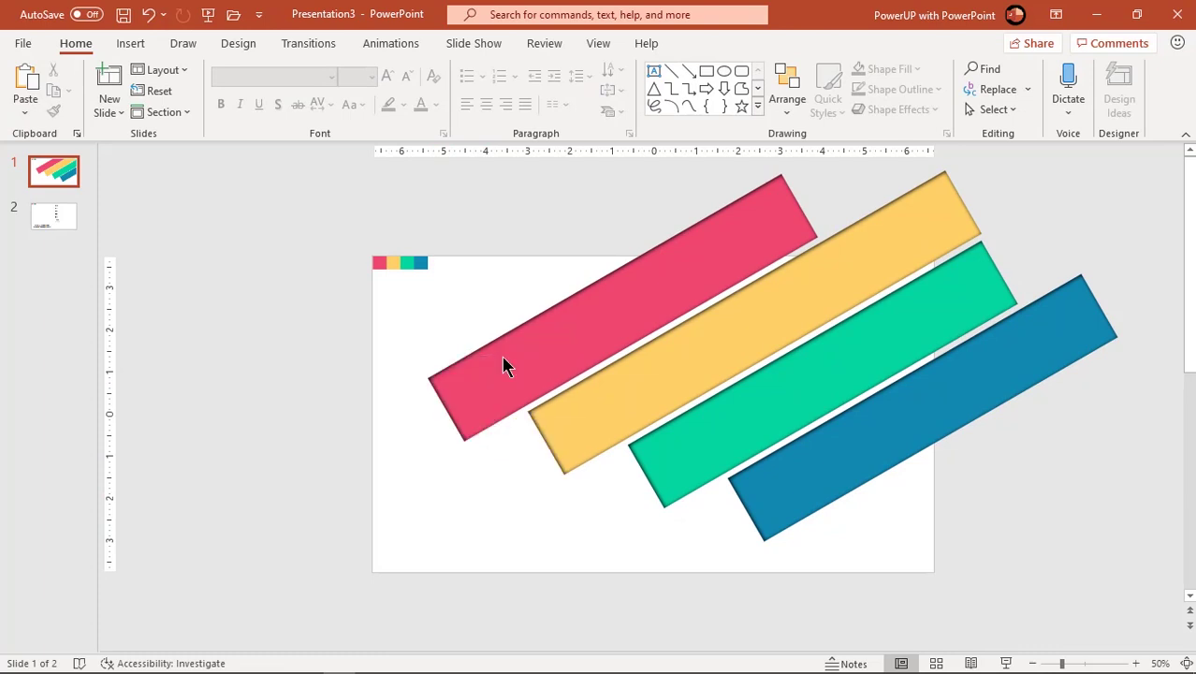
Delete the four original bar shapes and move the stripes picture up and right.
drag(547, 344, 496, 419)
click(657, 265)
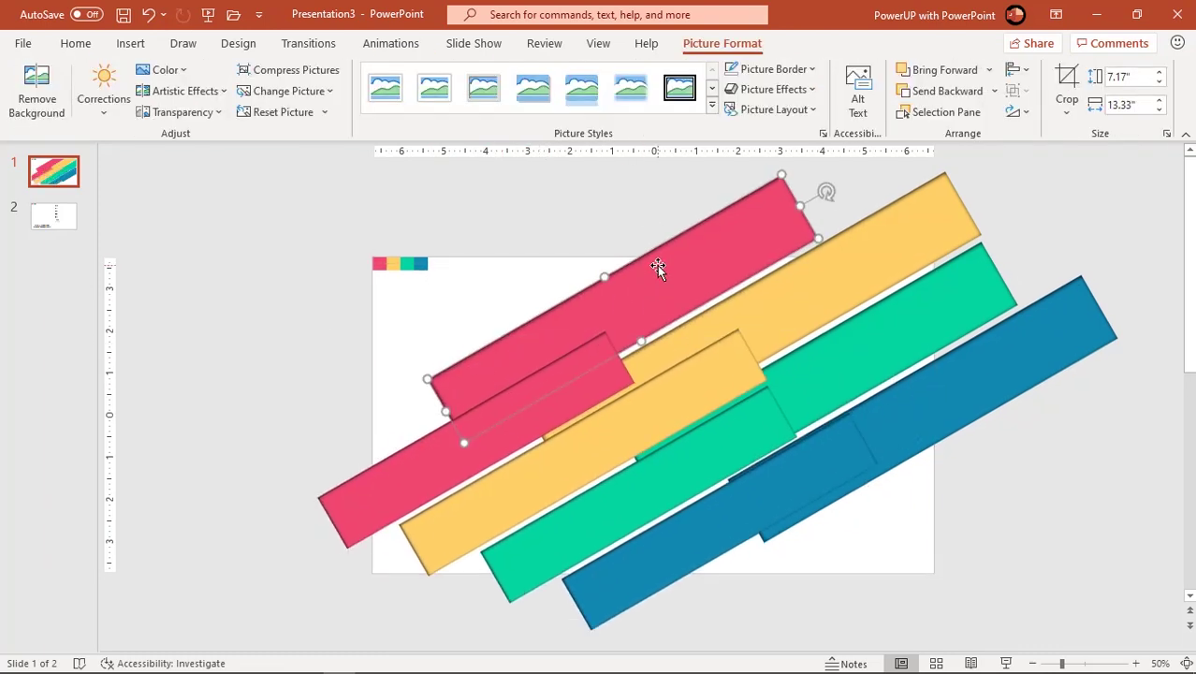
shift+click(789, 281)
shift+click(908, 326)
shift+click(962, 383)
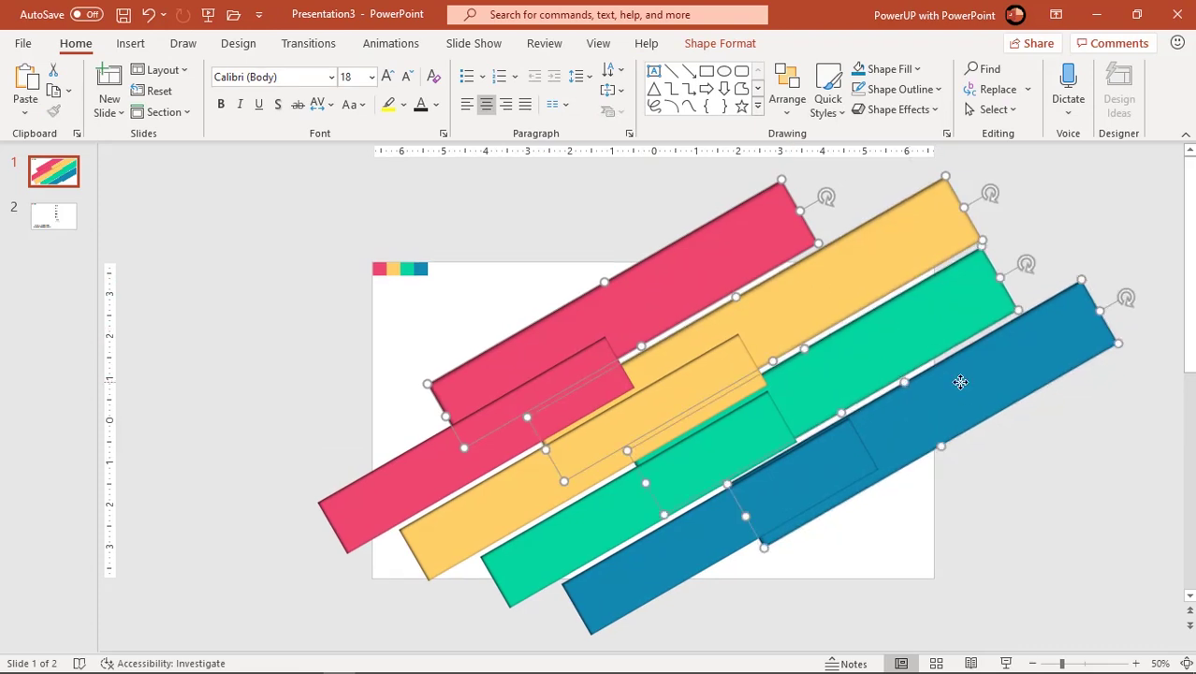
key(Delete)
drag(598, 438, 761, 279)
Enlarge the stripes picture and position it overhanging the slide's top and right edges.
scroll(761, 280, up, 2)
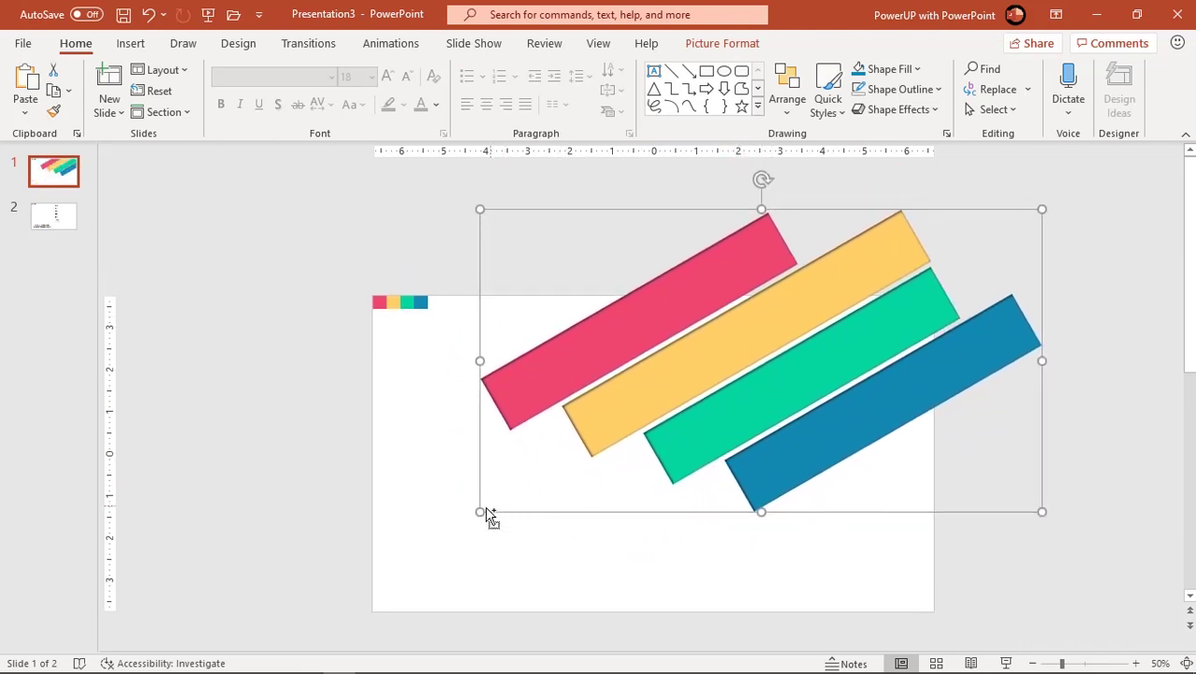
drag(480, 511, 454, 531)
drag(572, 429, 625, 435)
scroll(625, 435, down, 2)
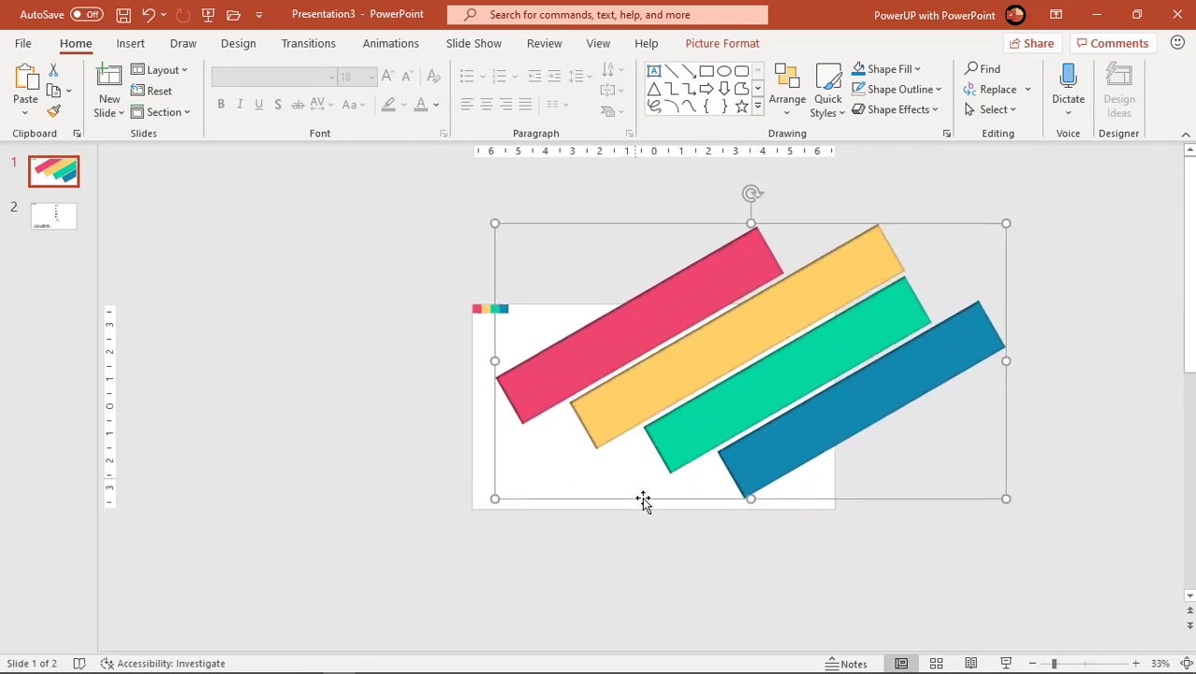
click(664, 551)
click(756, 478)
drag(496, 498, 508, 490)
mouse_move(585, 382)
mouse_down()
mouse_move(572, 376)
mouse_move(583, 381)
mouse_up()
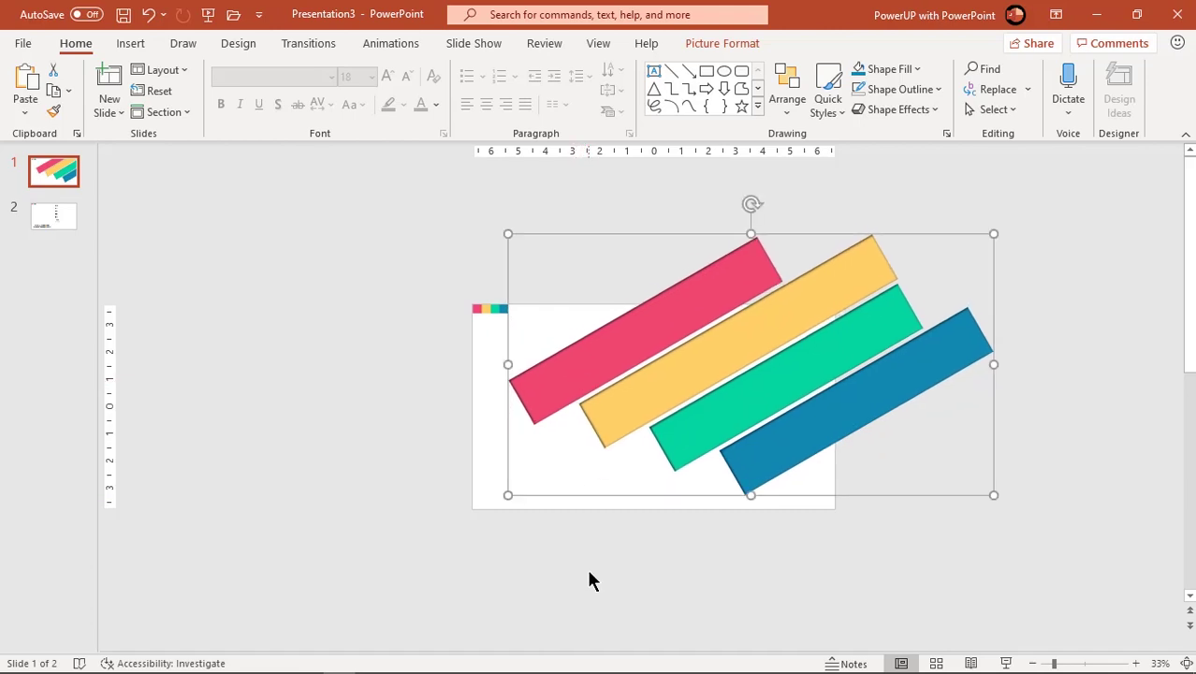
click(588, 574)
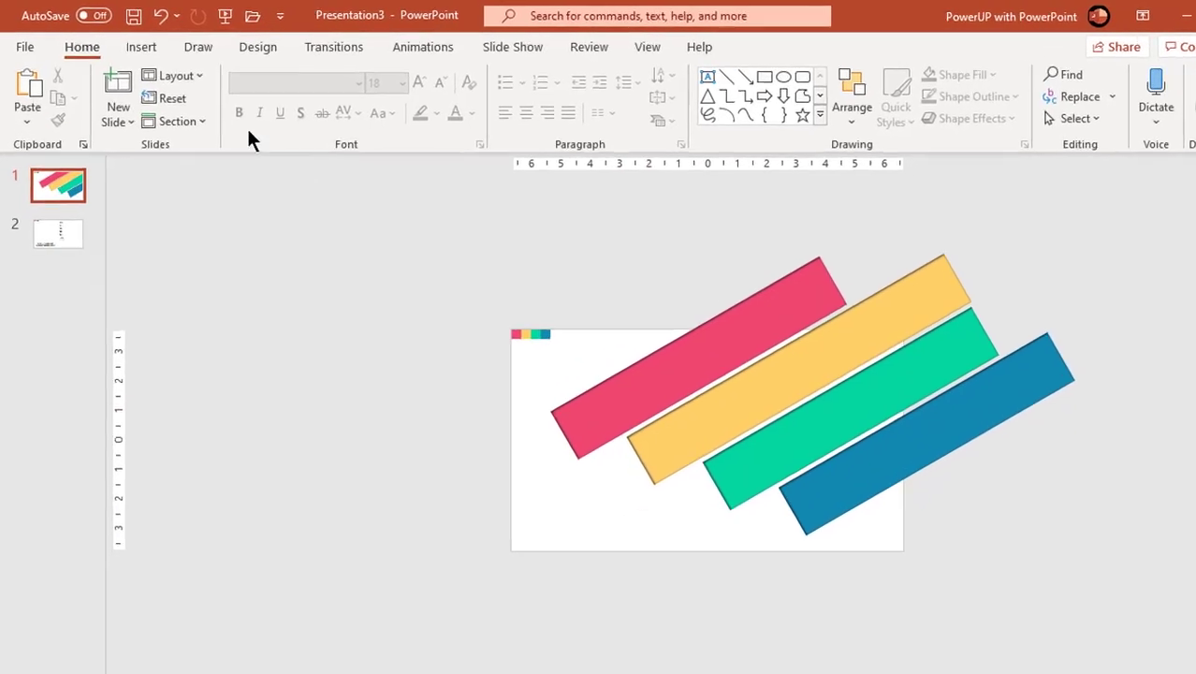
Draw a wide blue rectangle covering the area above the slide.
click(130, 43)
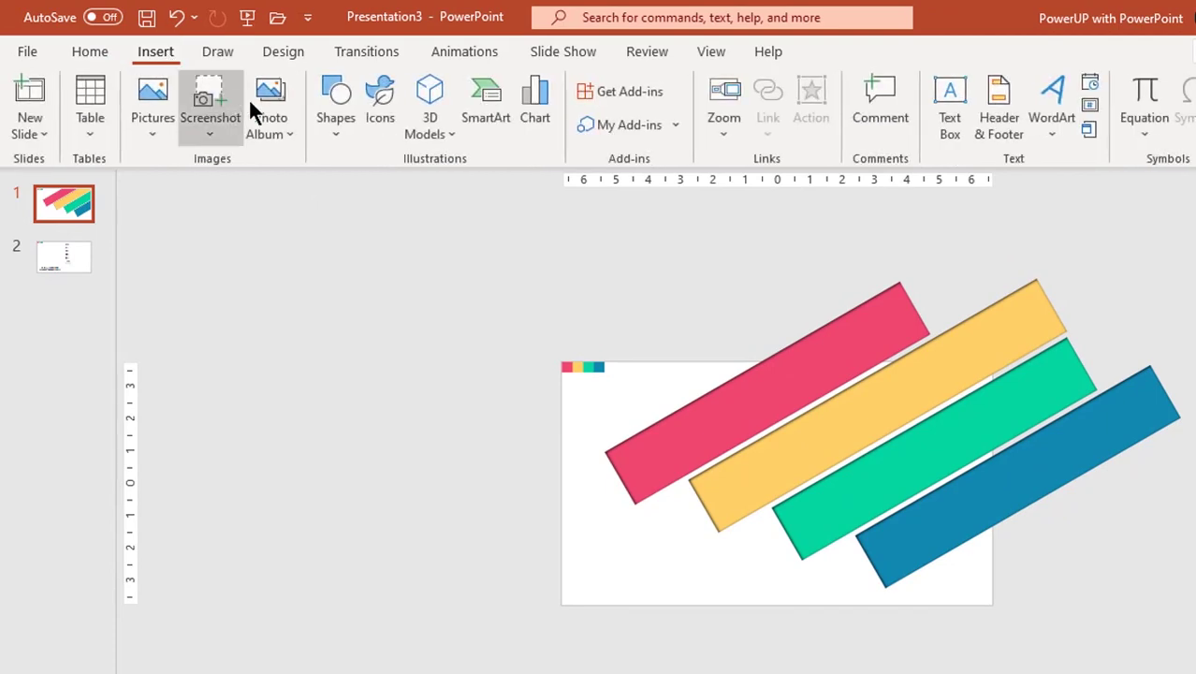
click(326, 130)
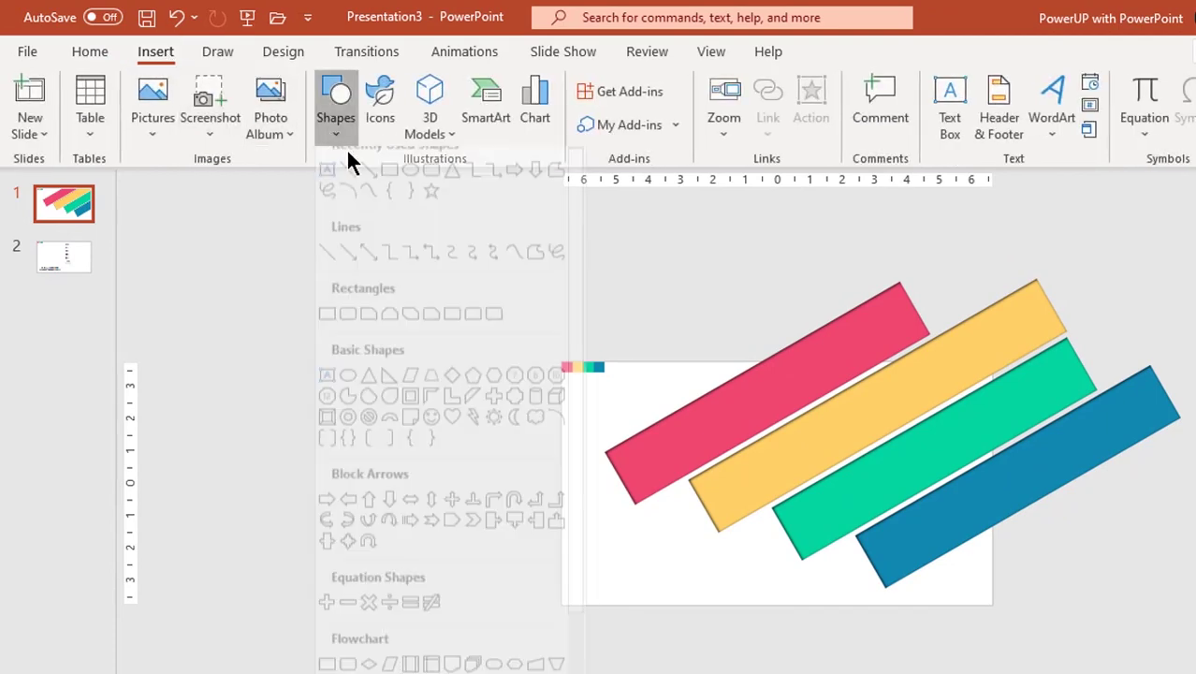
click(388, 179)
drag(440, 195, 961, 303)
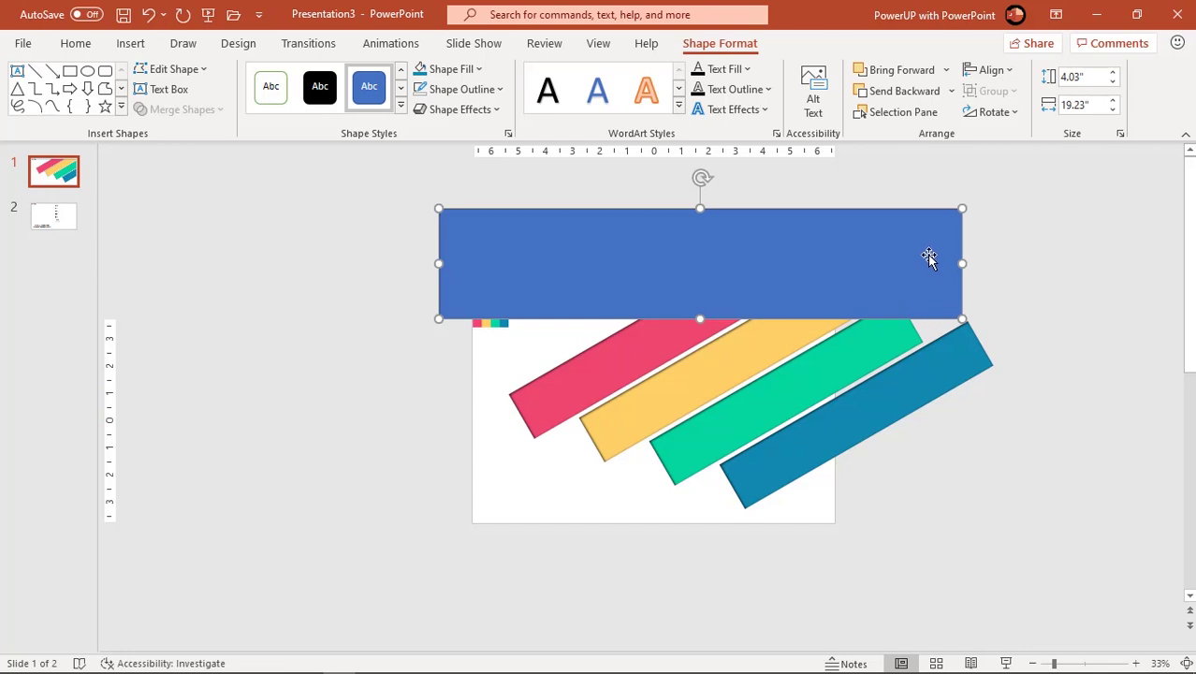
Duplicate the rectangle, rotate the copy 90° and widen it to 6.31" along the right edge.
drag(791, 256, 848, 367)
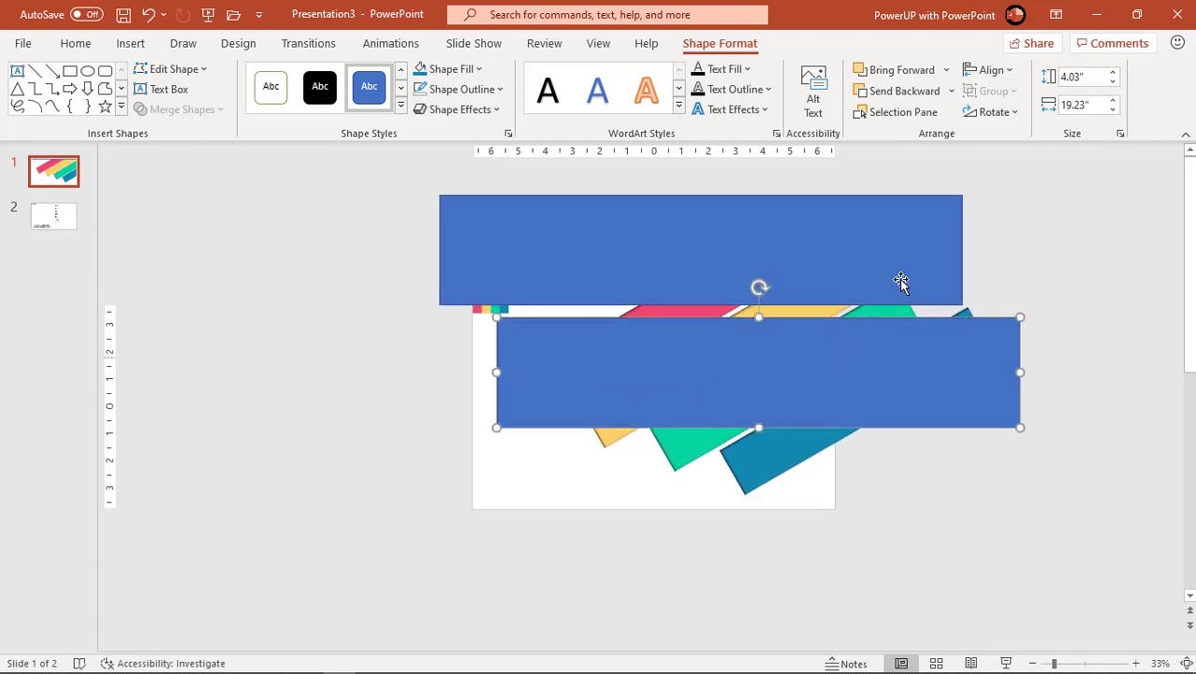
click(992, 112)
click(992, 134)
drag(787, 285, 890, 300)
drag(942, 388, 1005, 388)
Select the stripes picture together with both blue rectangles.
click(617, 365)
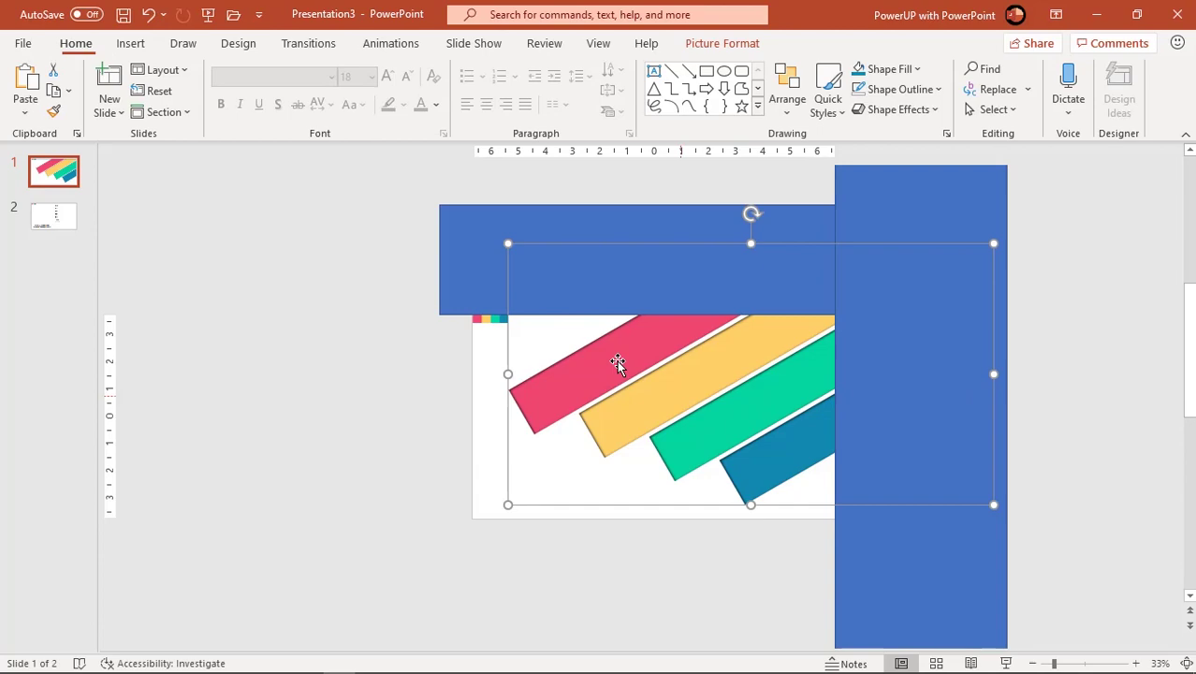
shift+click(570, 301)
shift+click(851, 526)
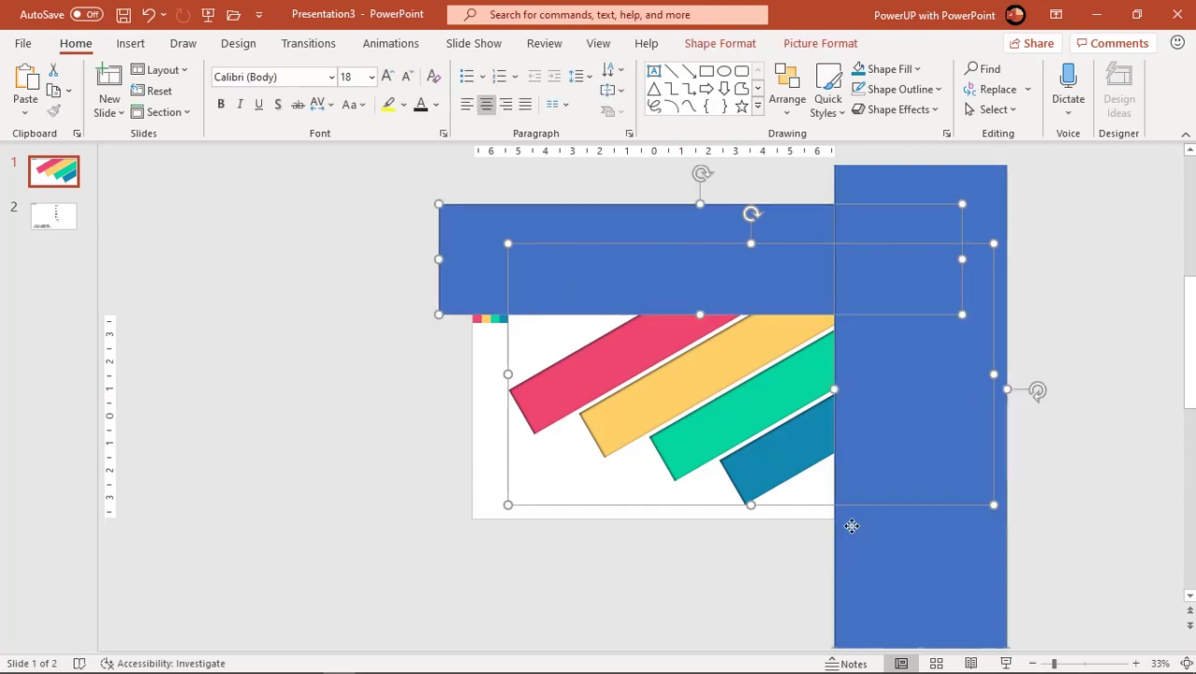
Subtract both blue rectangles from the stripes picture with Merge Shapes.
click(715, 41)
click(220, 123)
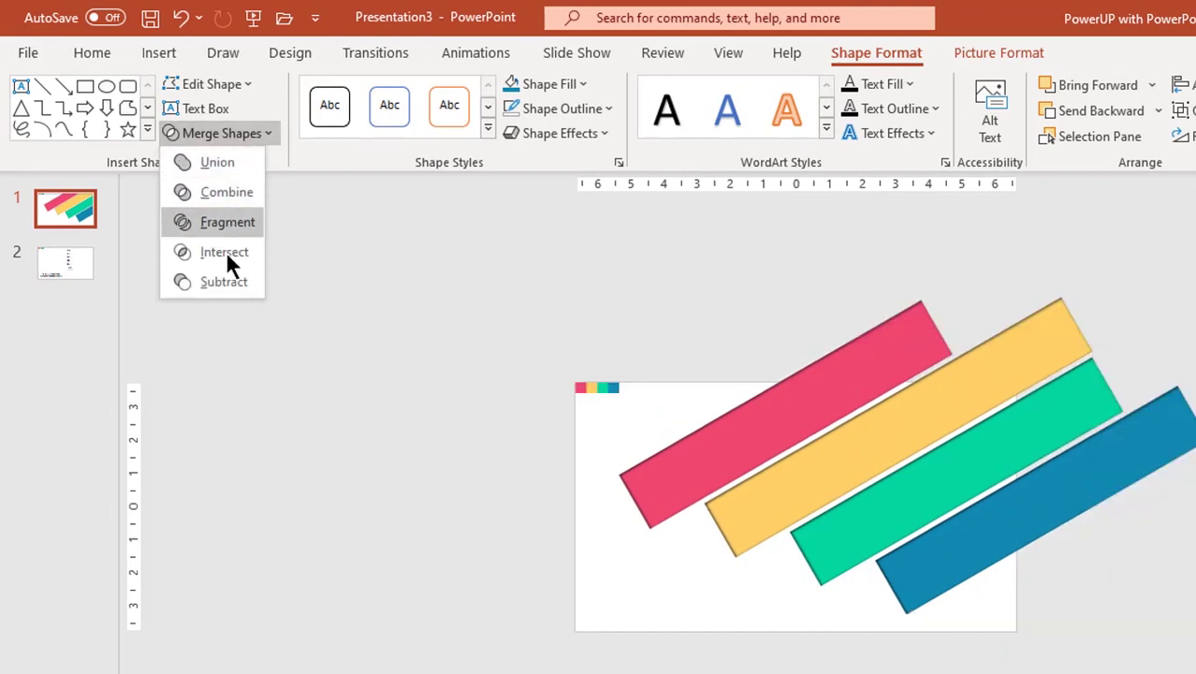
click(224, 282)
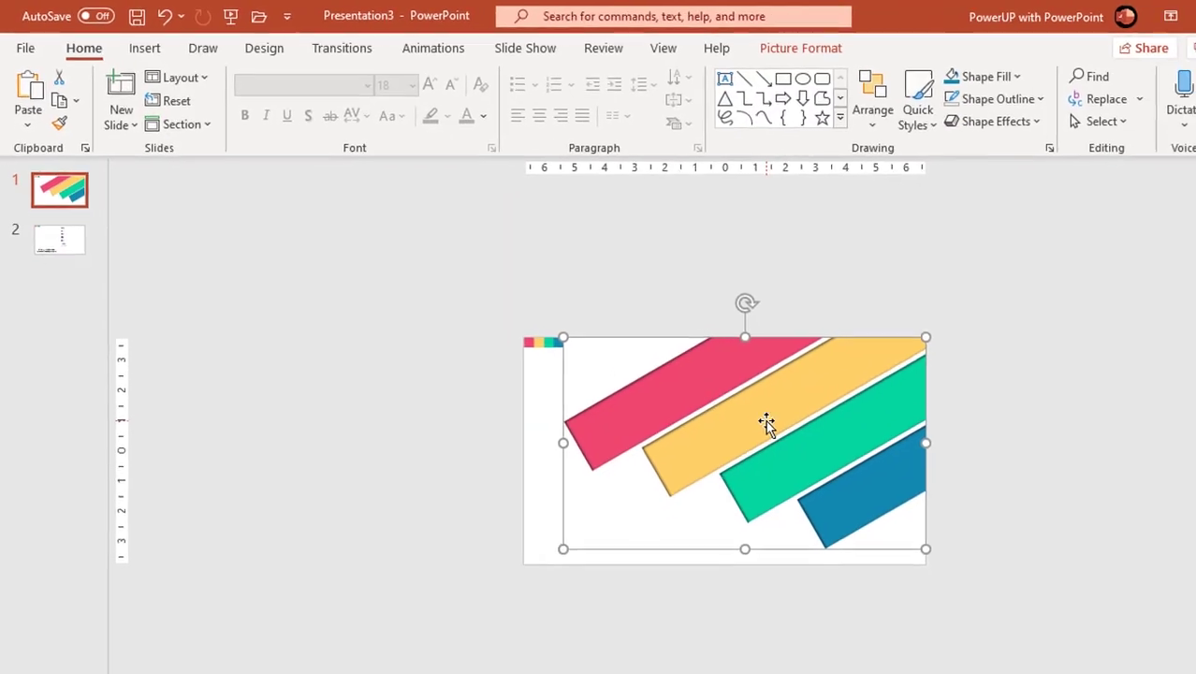
scroll(694, 386, up, 2)
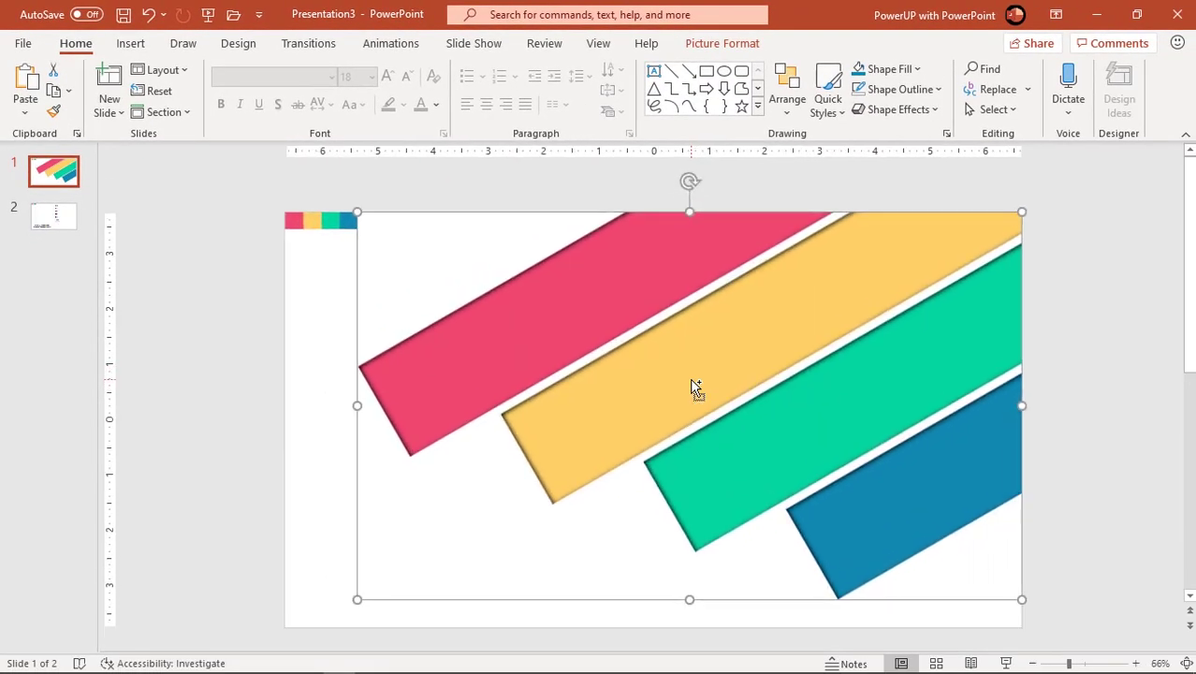
click(1043, 413)
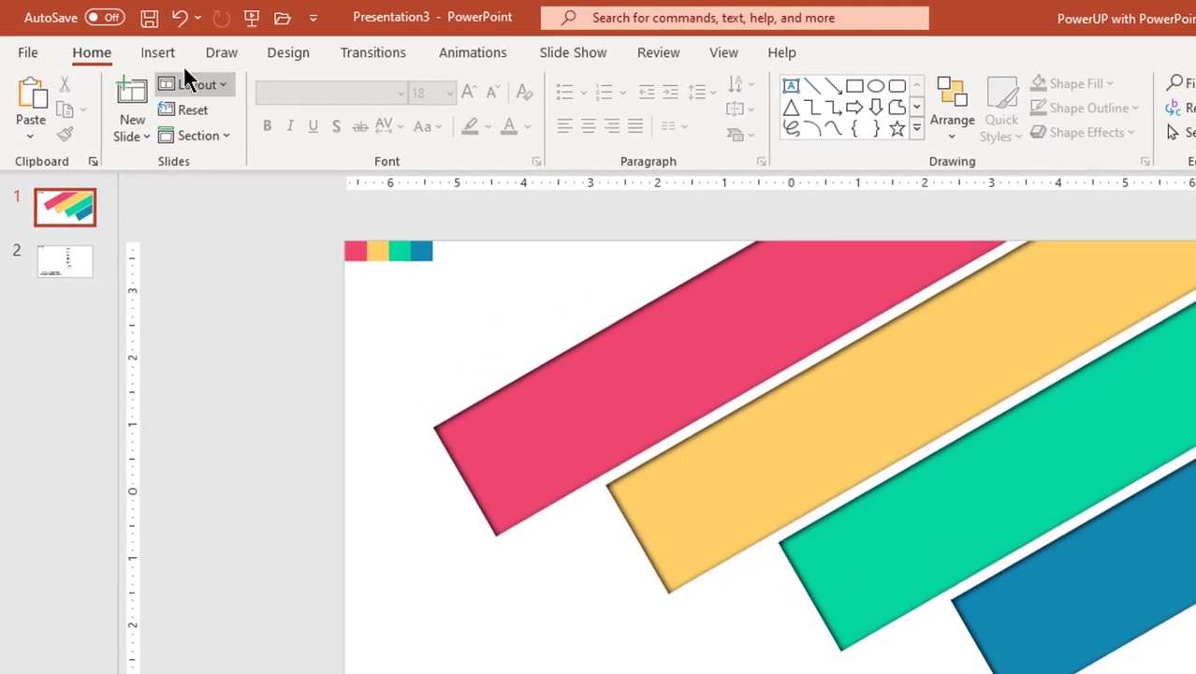
Draw a small 0.79" by 1.49" blue oval at the slide's lower left.
click(178, 49)
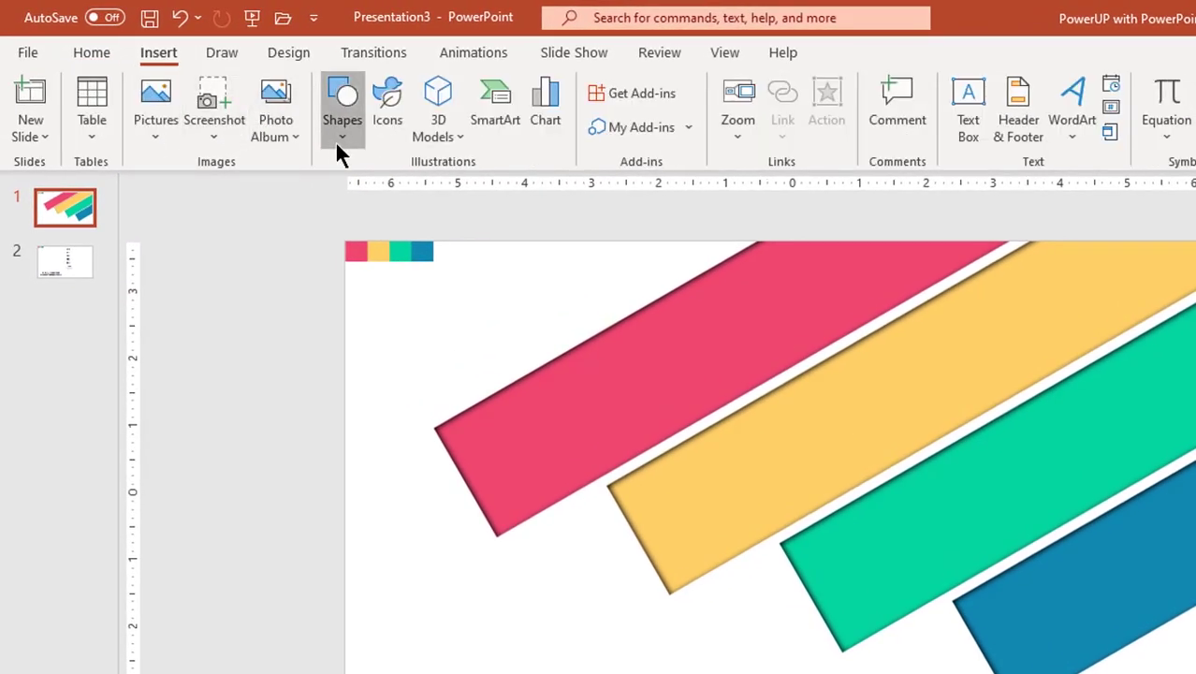
click(337, 138)
click(418, 192)
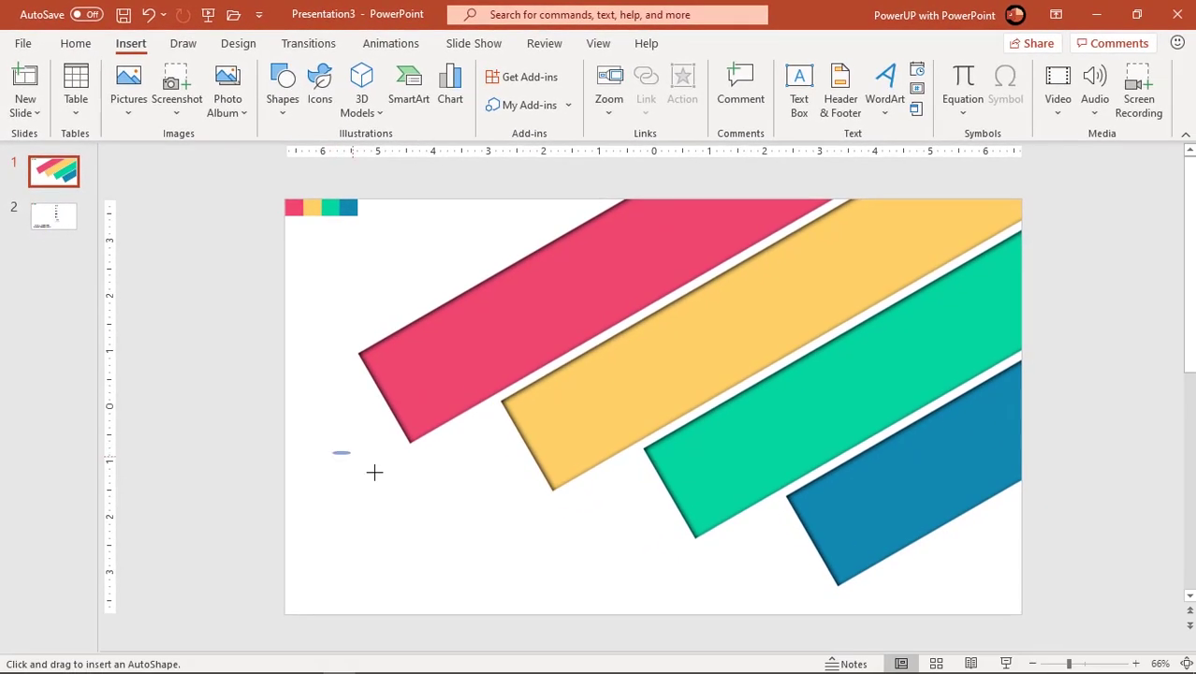
drag(375, 473, 414, 495)
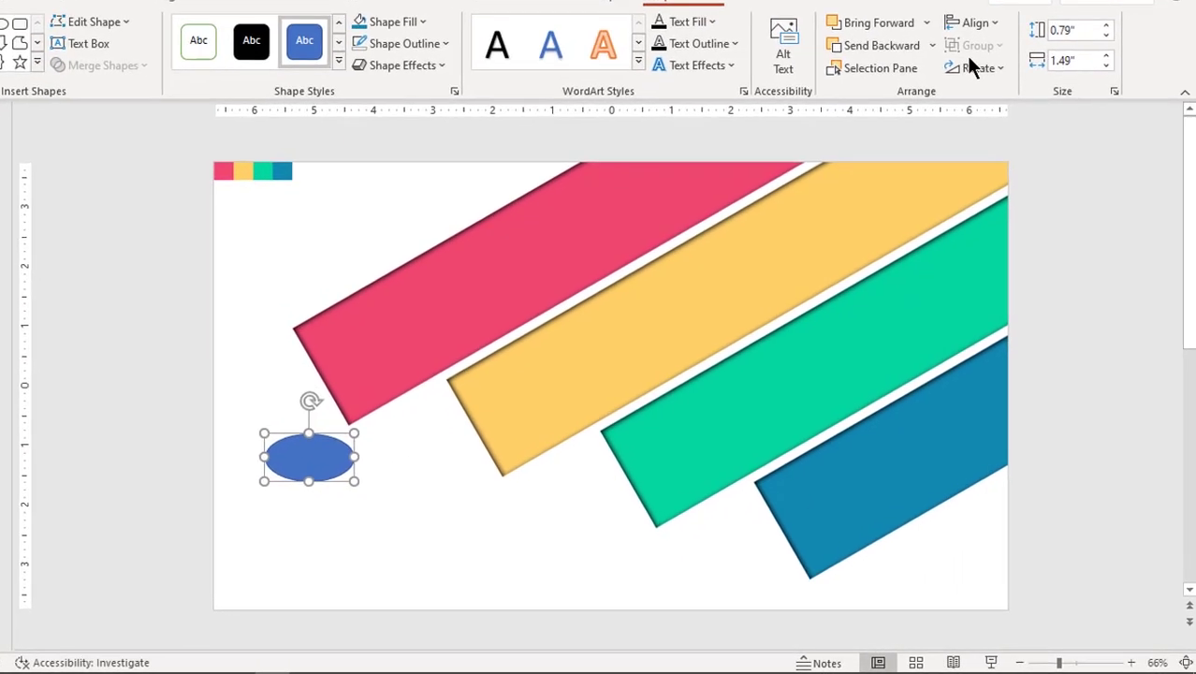
Set the oval's rotation to -30°.
click(994, 112)
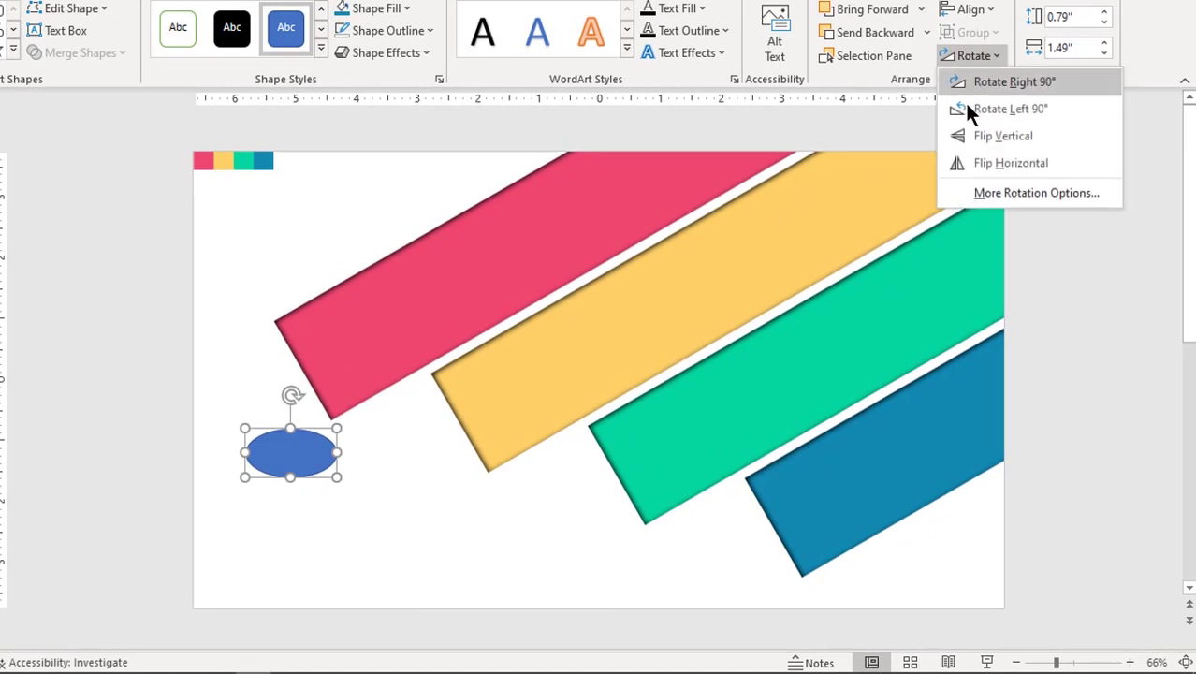
click(992, 193)
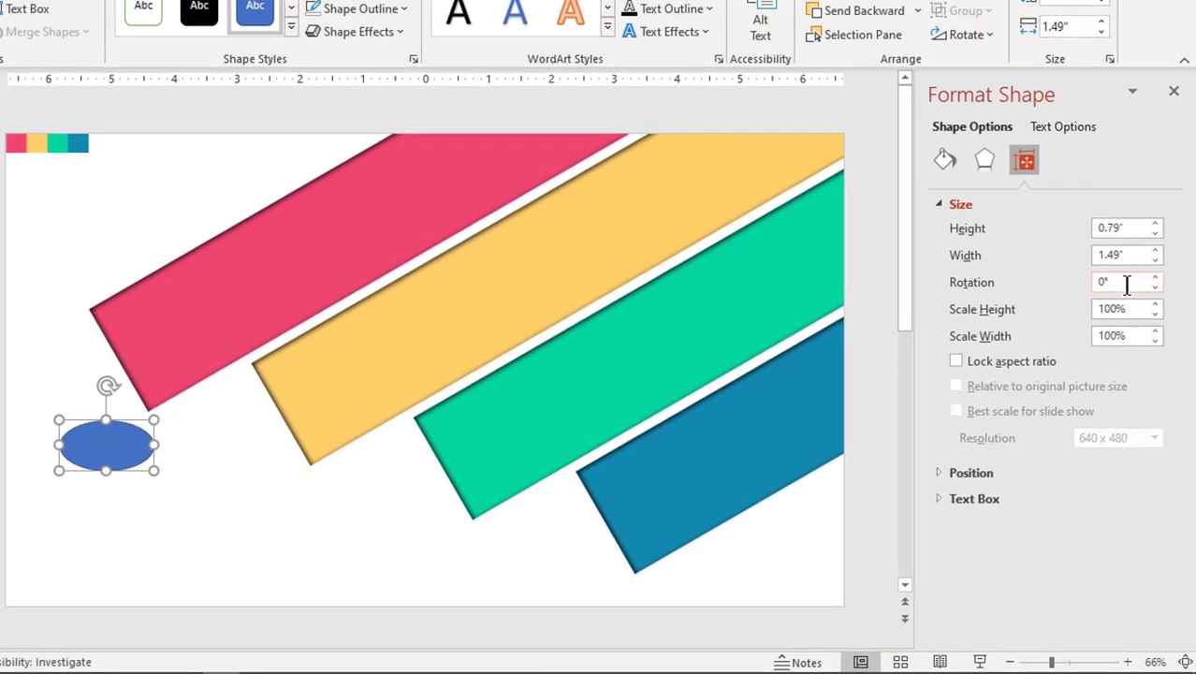
click(1118, 295)
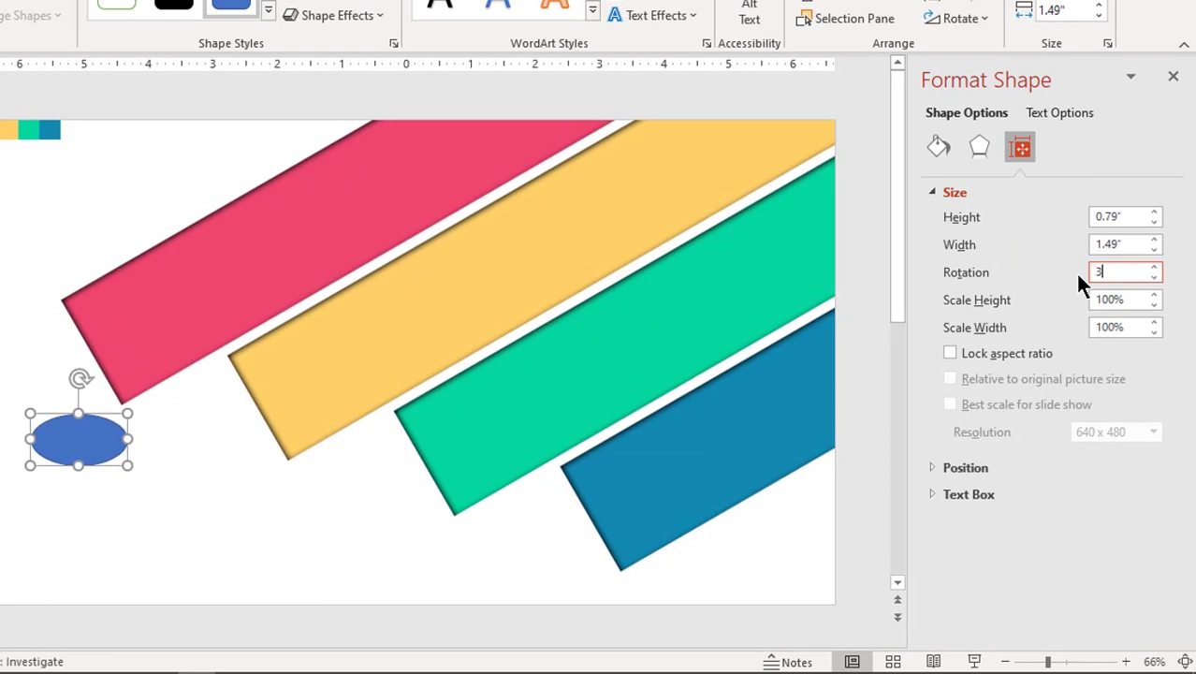
key(Return)
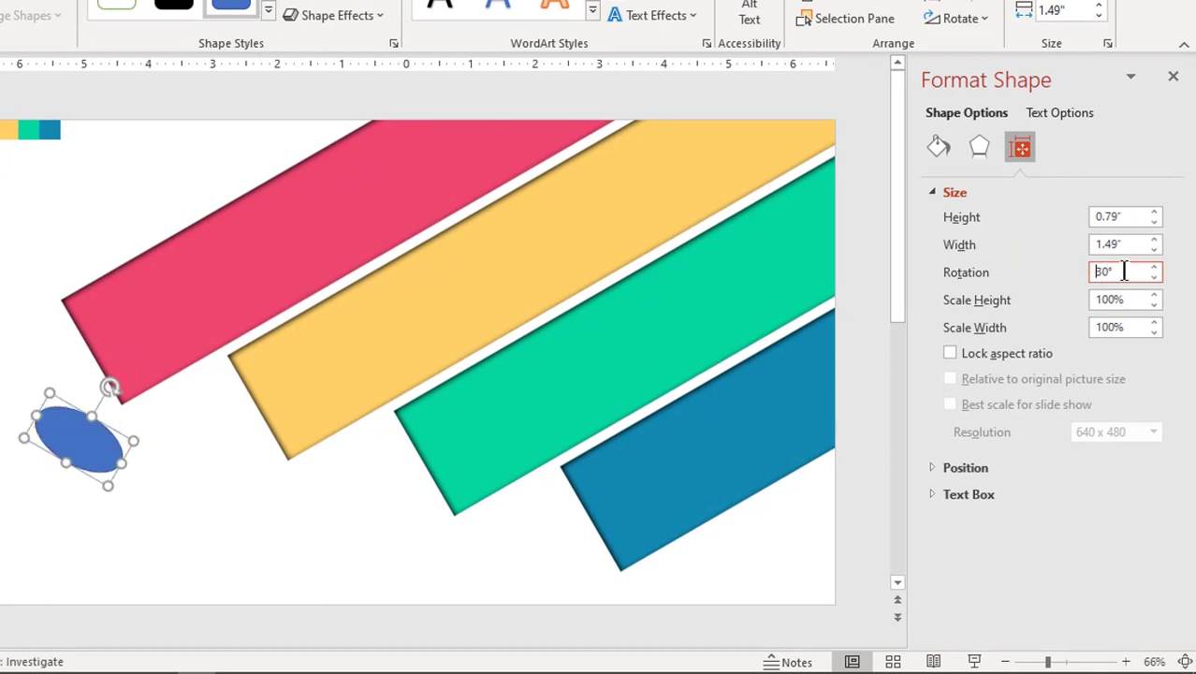
text(-)
key(Return)
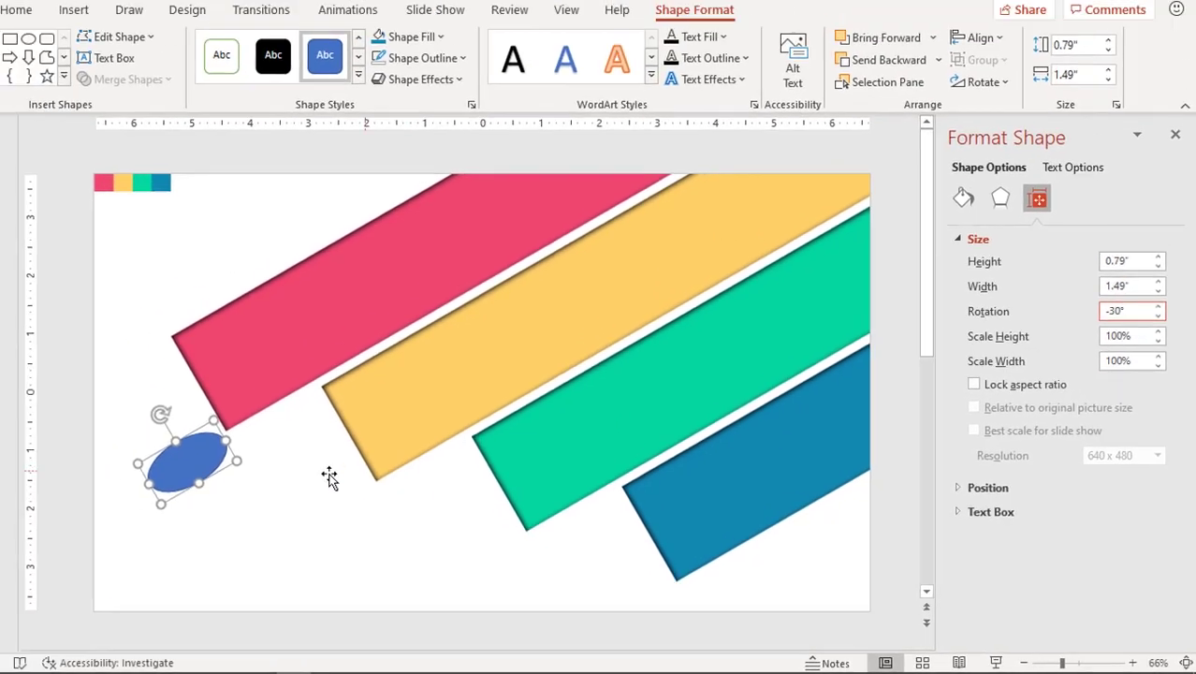
Fit the oval against the blue stripe's end and narrow it to 0.59 inches.
click(278, 481)
drag(104, 435, 621, 553)
drag(703, 570, 709, 563)
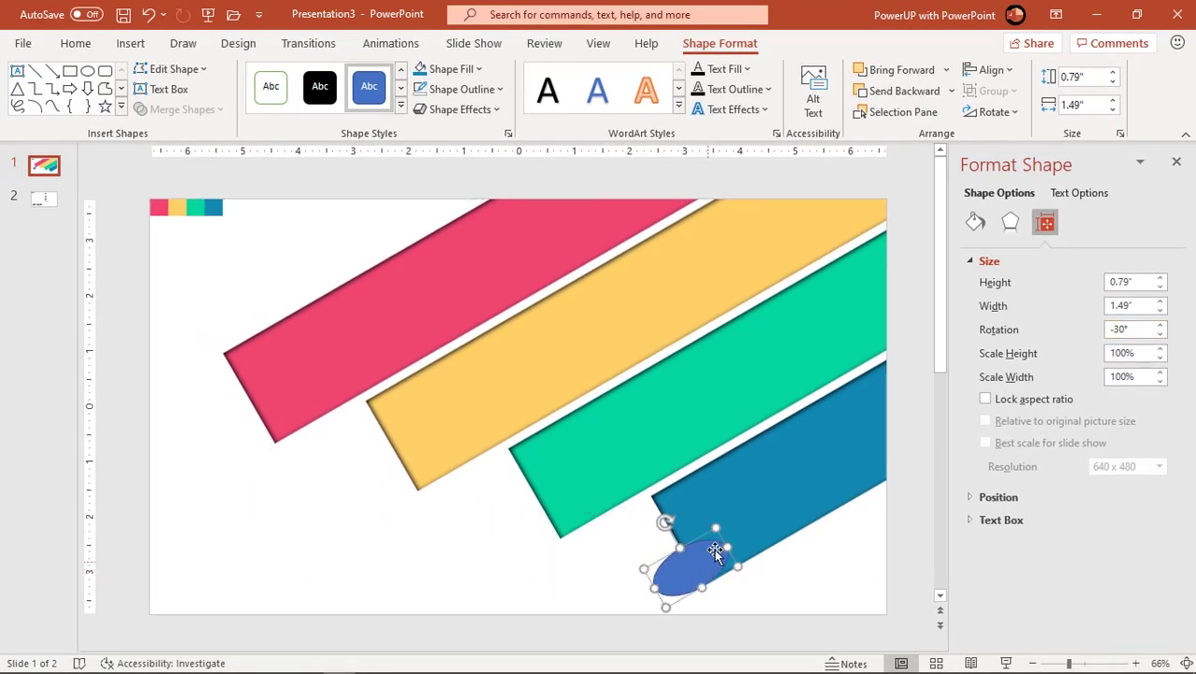
click(1175, 163)
scroll(922, 586, up, 5)
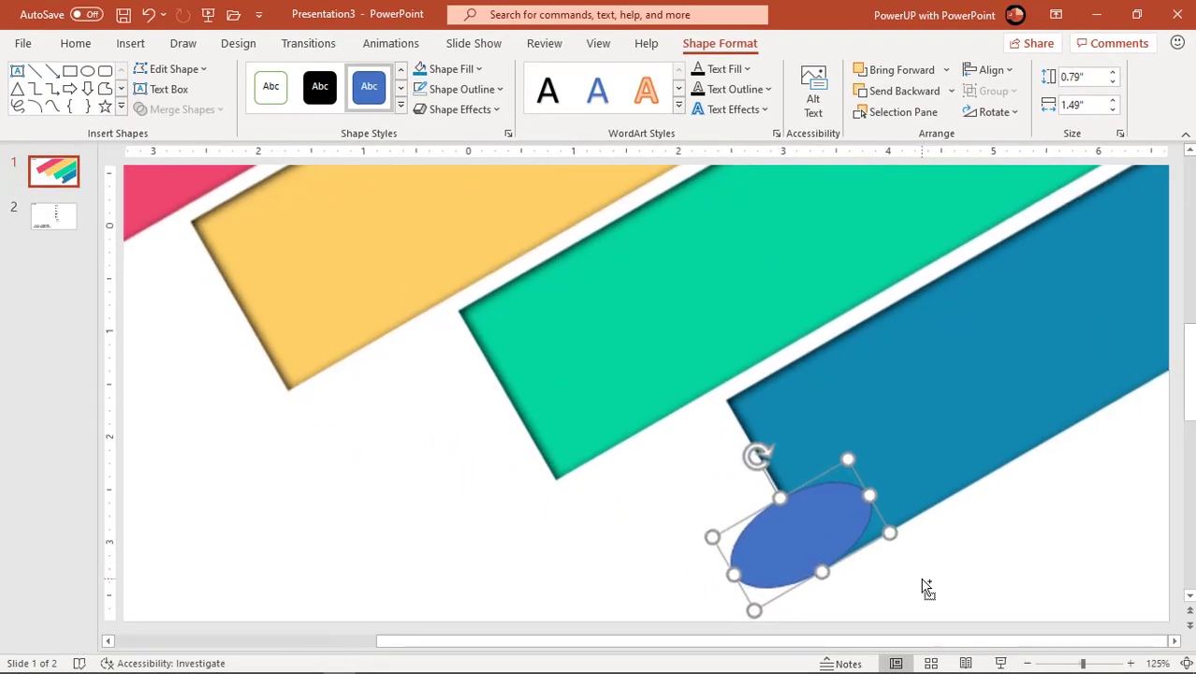
drag(821, 529, 783, 505)
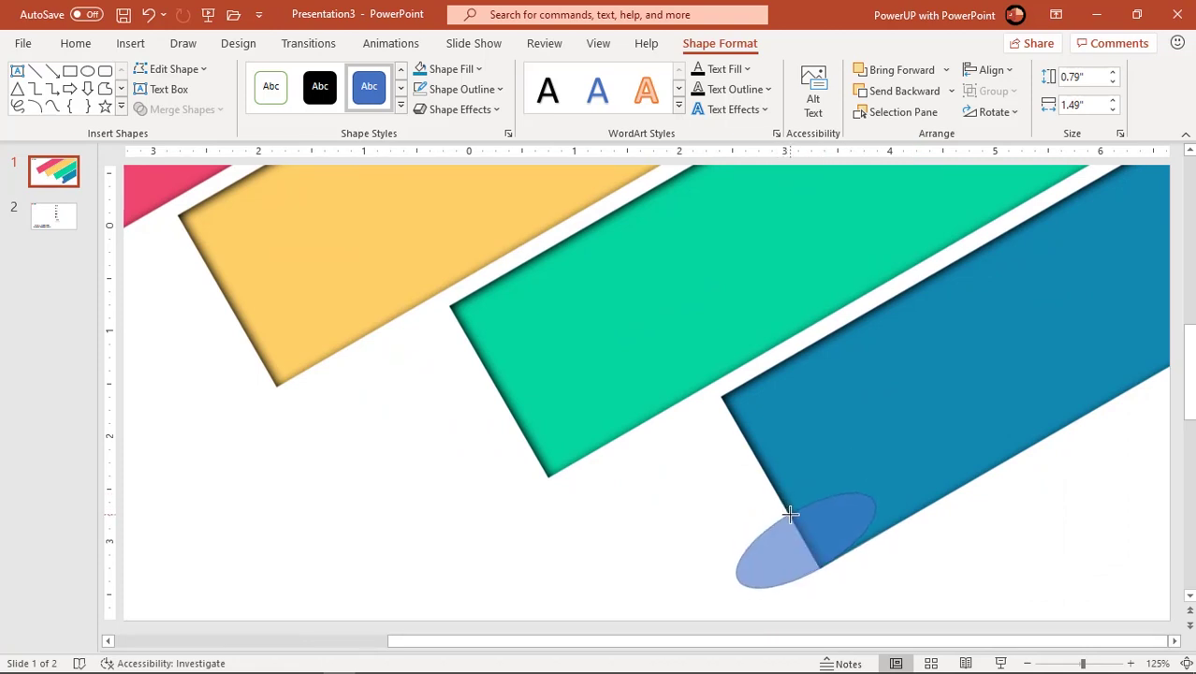
drag(791, 514, 790, 514)
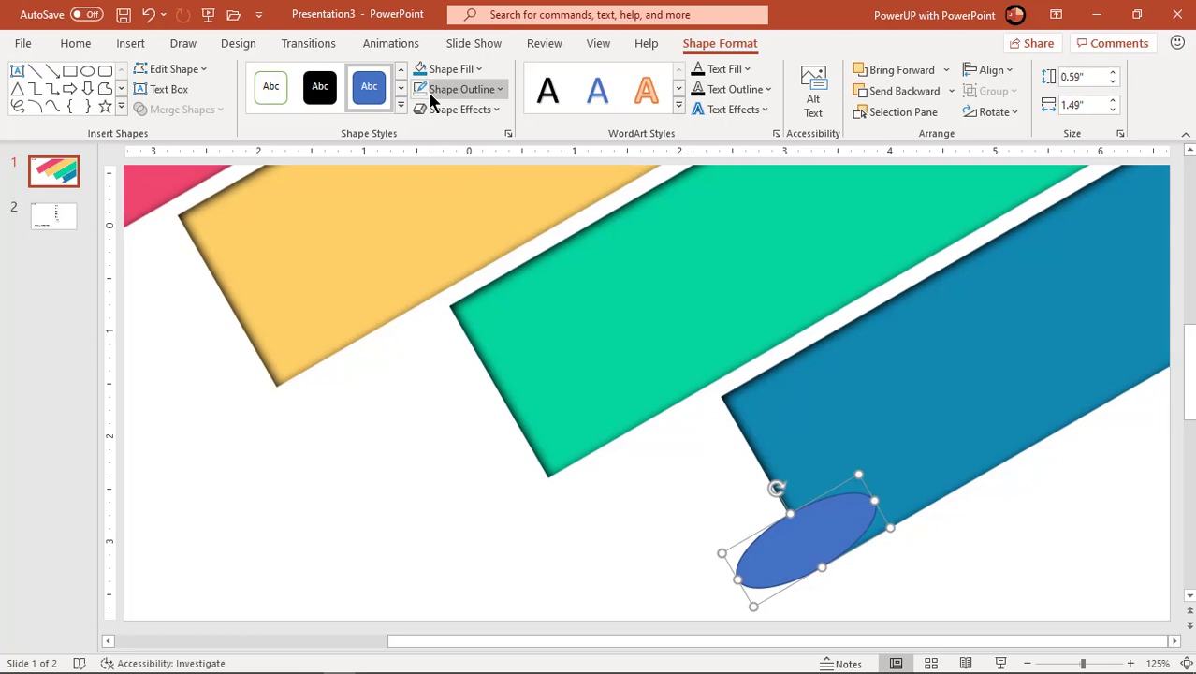
Fill the ellipse with black and nudge it into place.
click(451, 73)
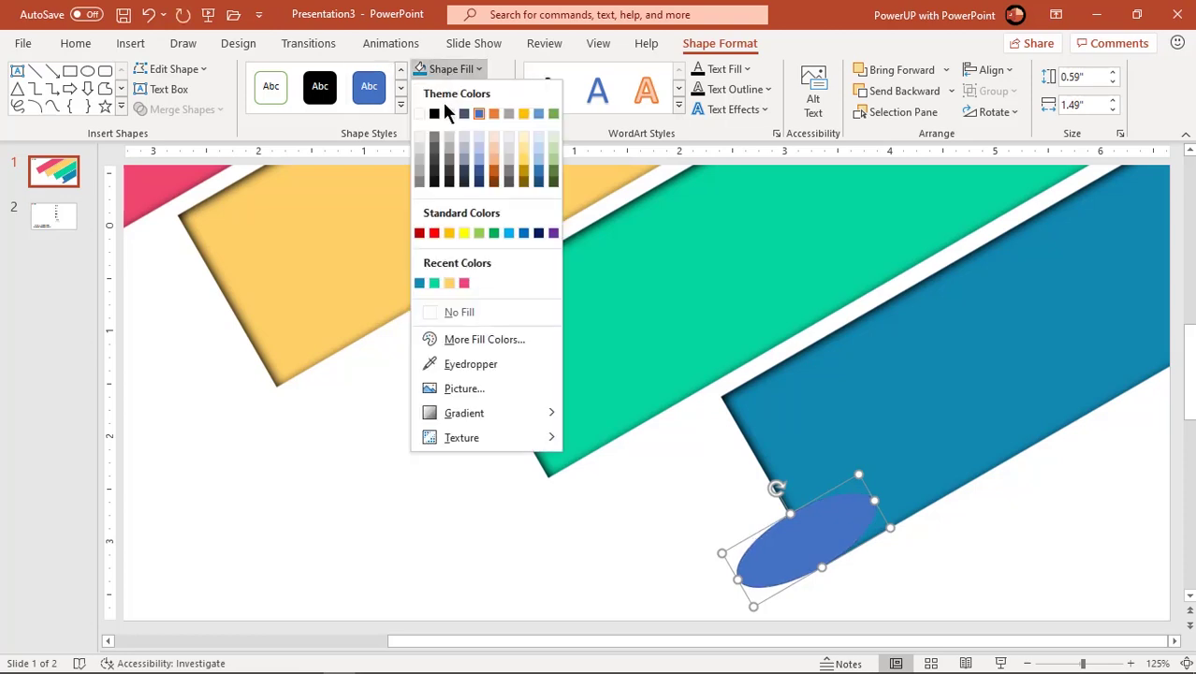
click(436, 173)
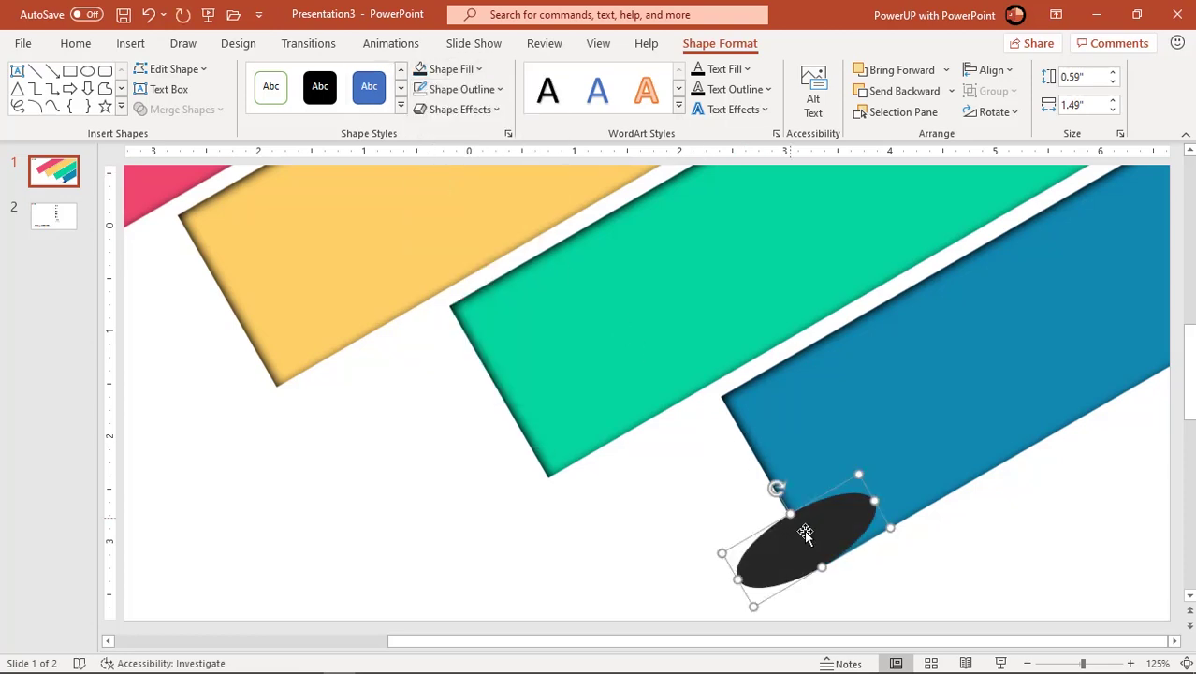
drag(816, 531, 816, 533)
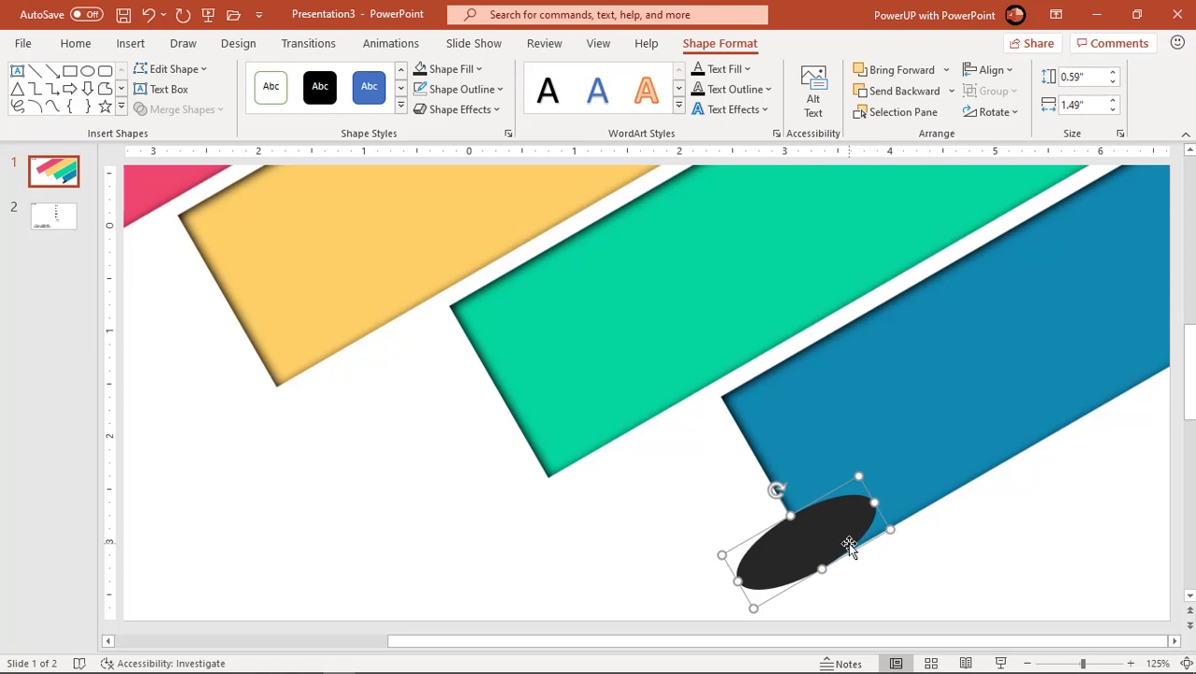
Ctrl-drag a black copy up the stripe's edge and nudge it right.
drag(832, 552, 707, 360)
key(ctrl+Right)
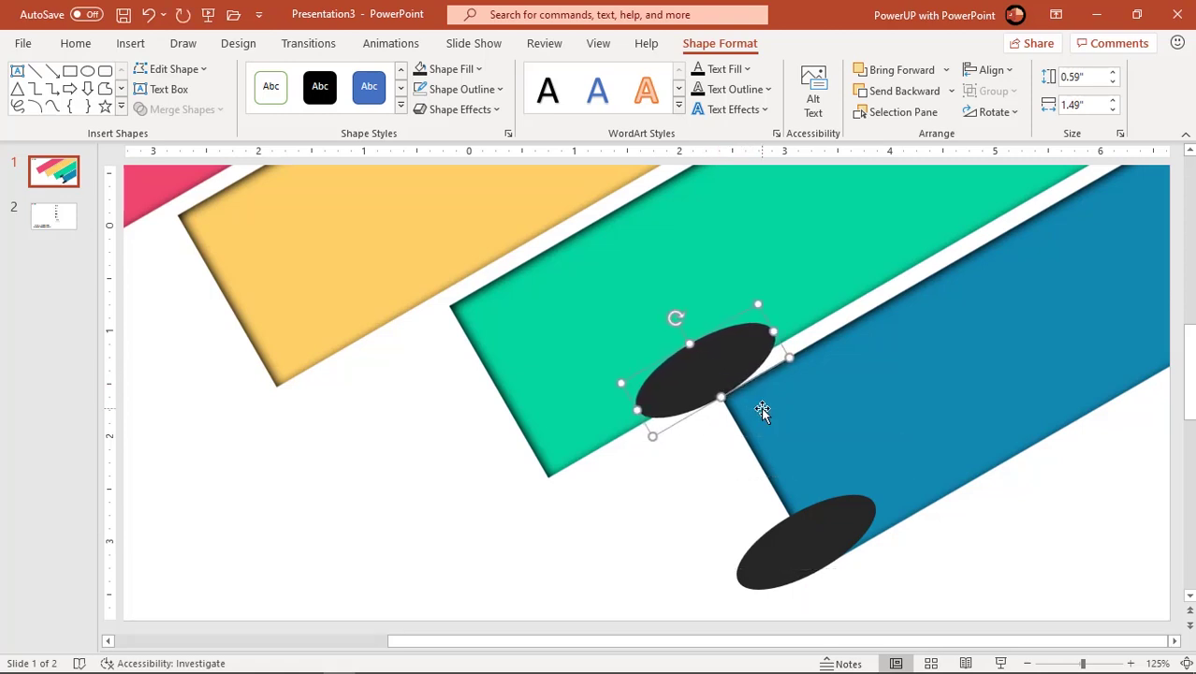
click(134, 45)
Draw an outline-free rectangle over the ellipses and rotate it to -30°.
click(282, 111)
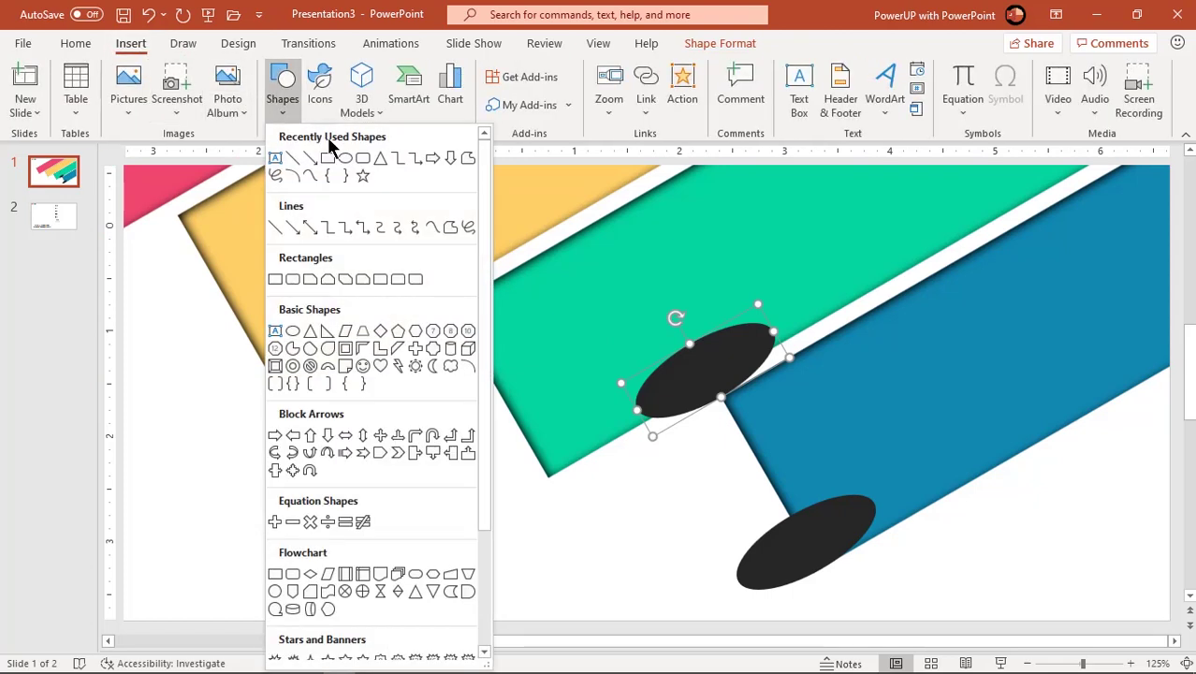
click(329, 161)
drag(613, 290, 731, 521)
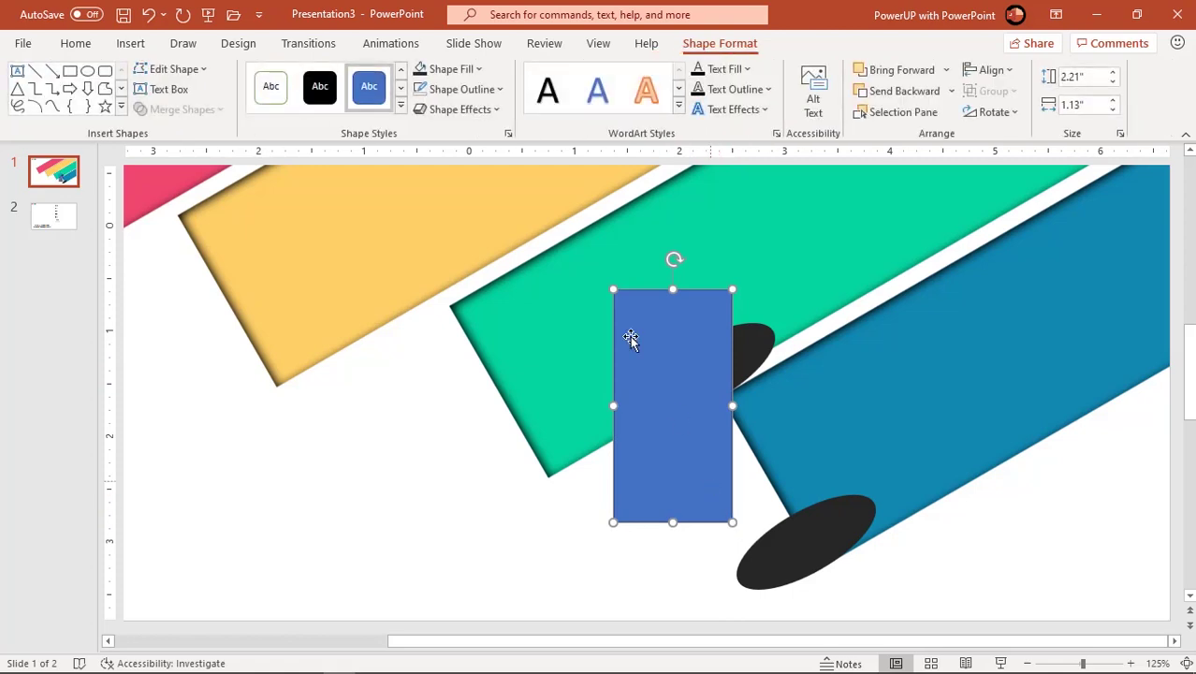
click(487, 90)
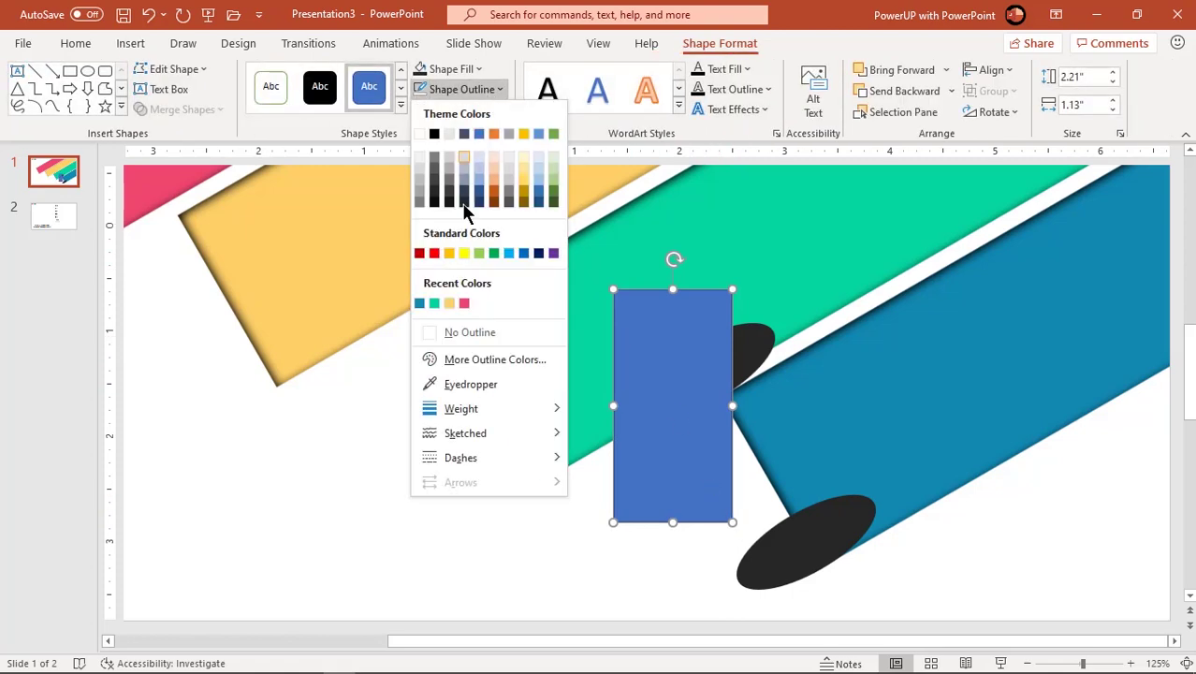
click(457, 334)
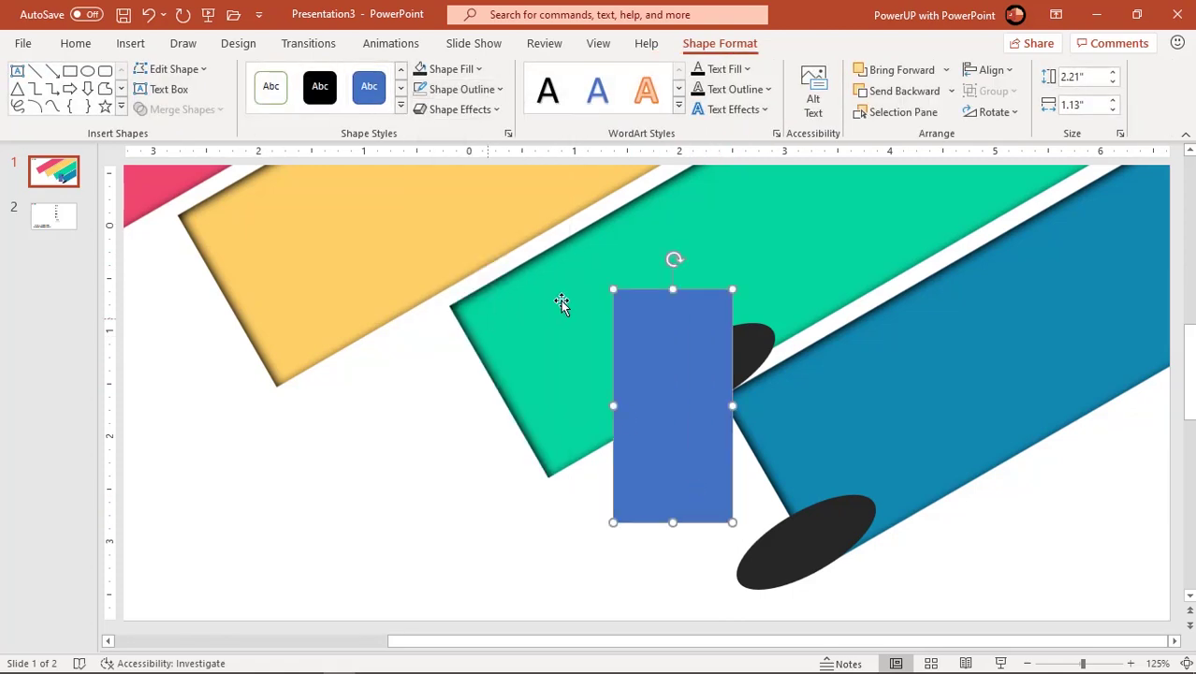
click(990, 112)
click(1023, 238)
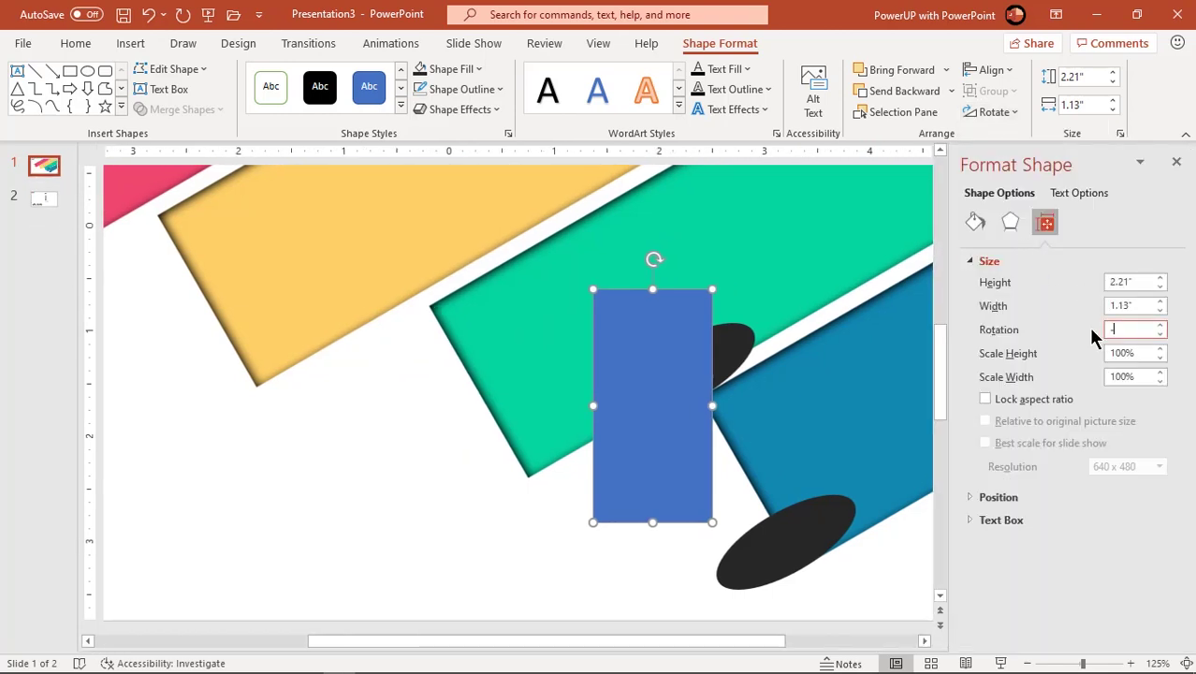
text(-30)
key(Return)
Resize the rectangle to 1.93" by 1.5" and settle it between the two ellipses.
drag(637, 407, 702, 477)
drag(773, 452, 811, 428)
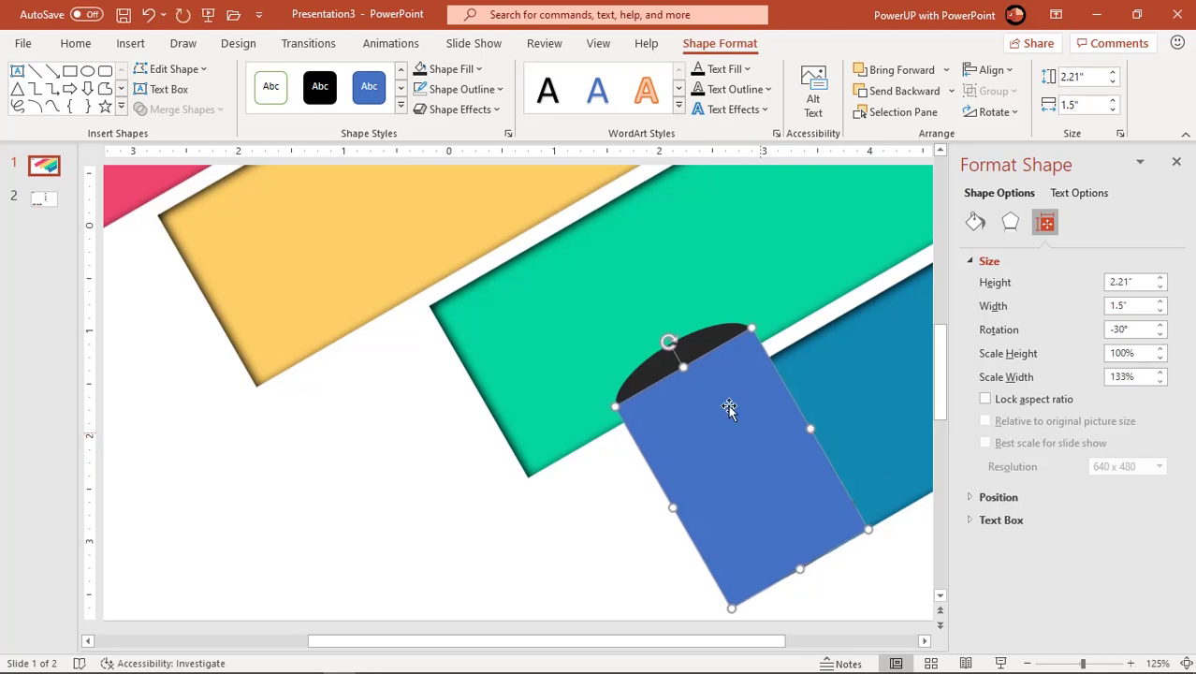
drag(683, 367, 686, 367)
drag(798, 566, 786, 545)
click(704, 464)
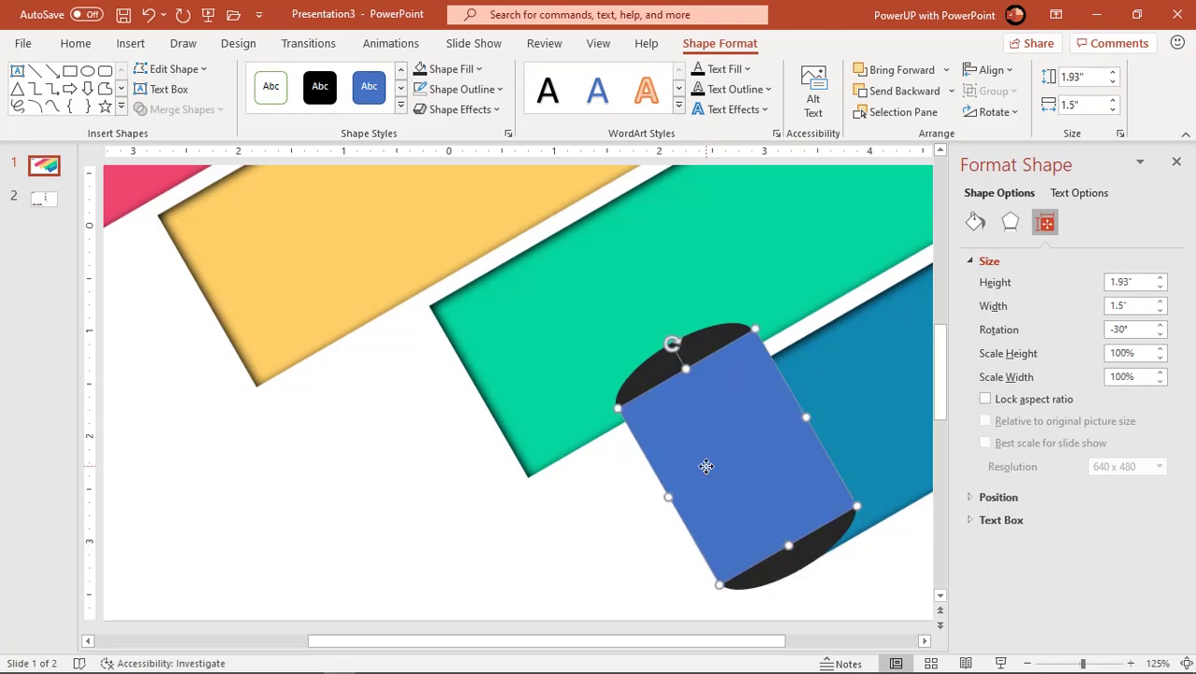
click(698, 351)
Bring the top and bottom black ellipses in front of the blue body.
right_click(697, 346)
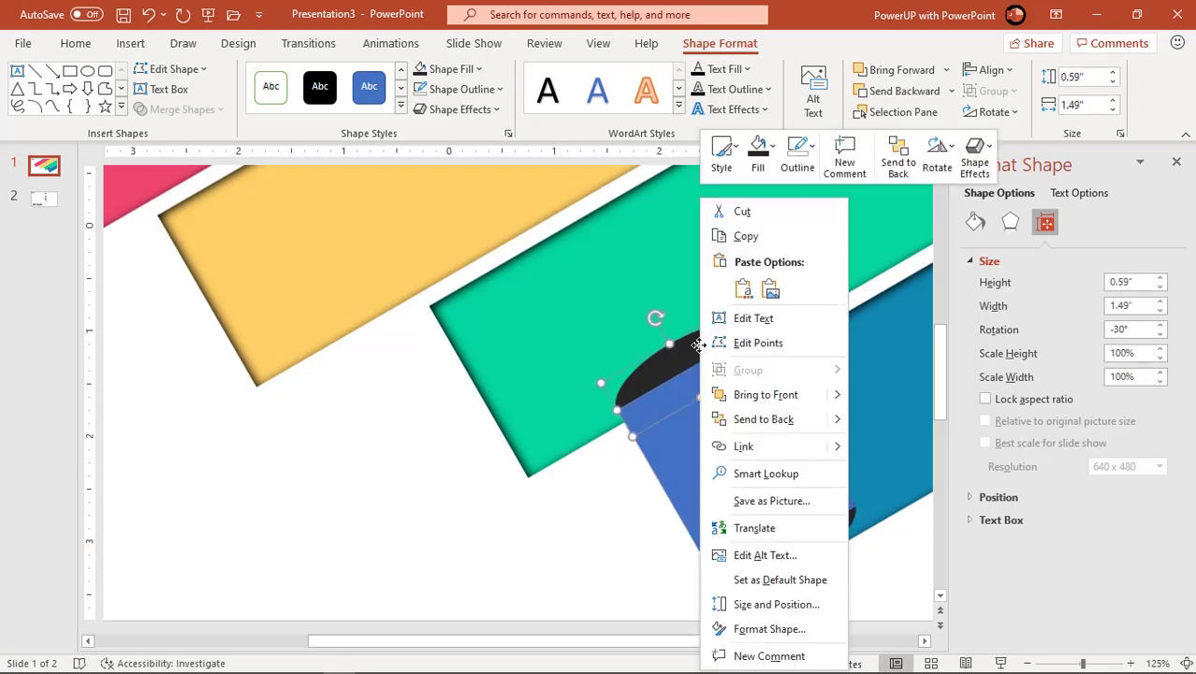
click(744, 395)
click(790, 560)
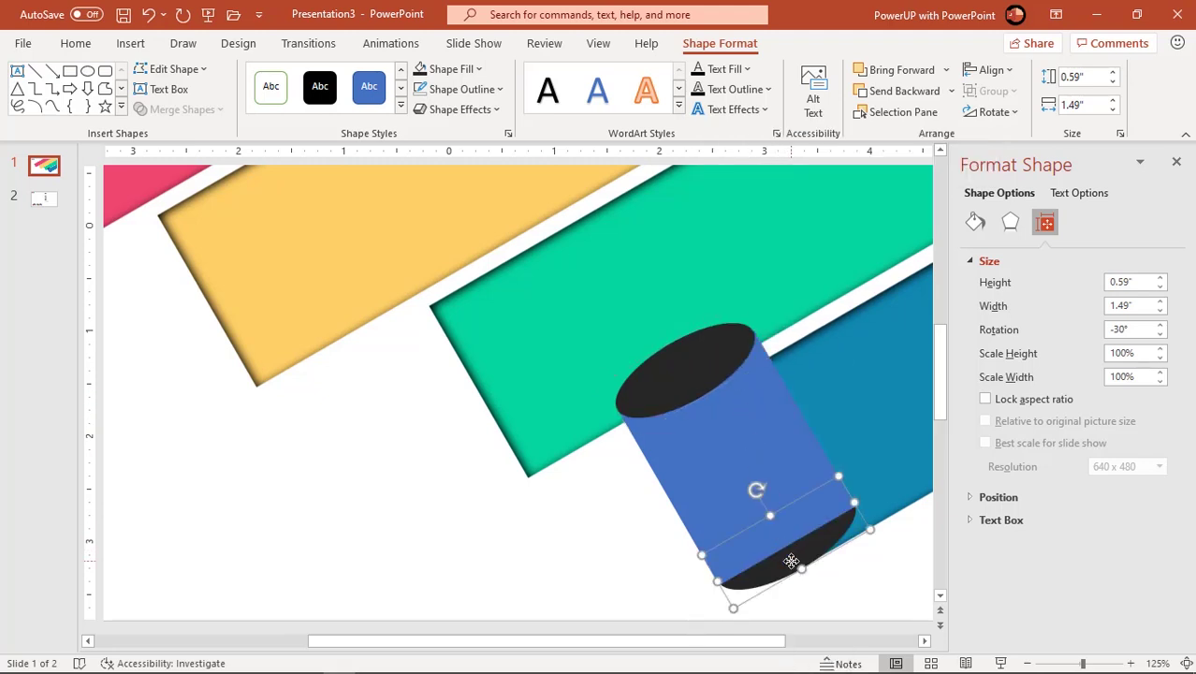
right_click(791, 560)
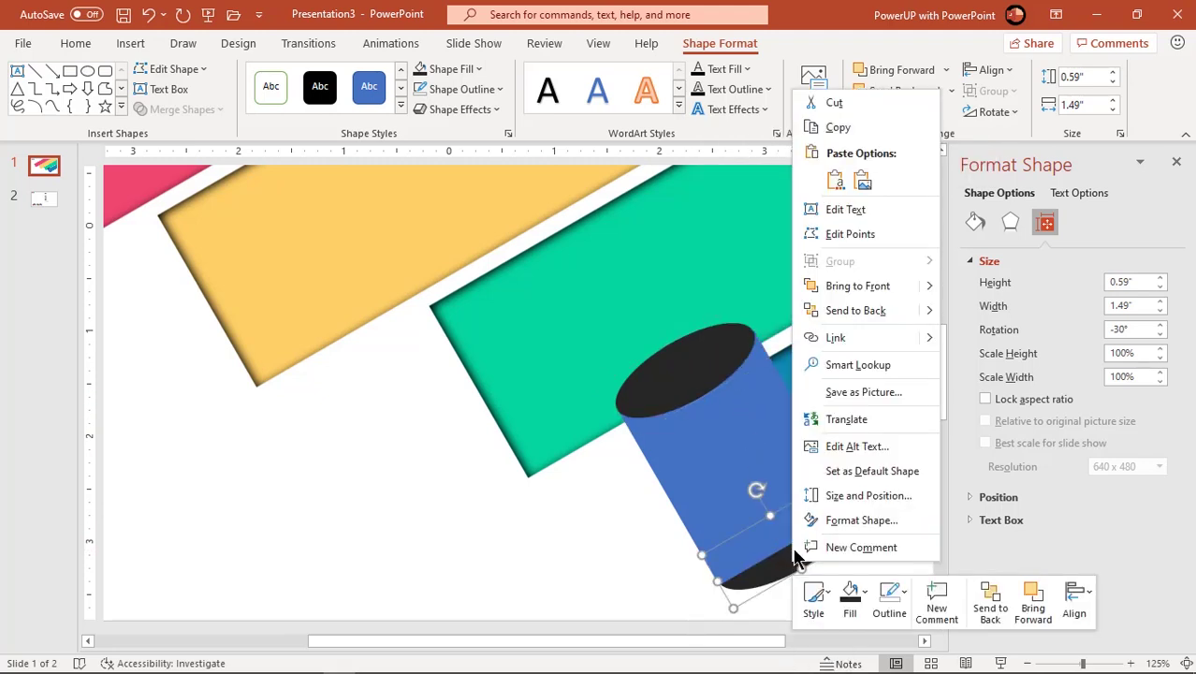
click(847, 288)
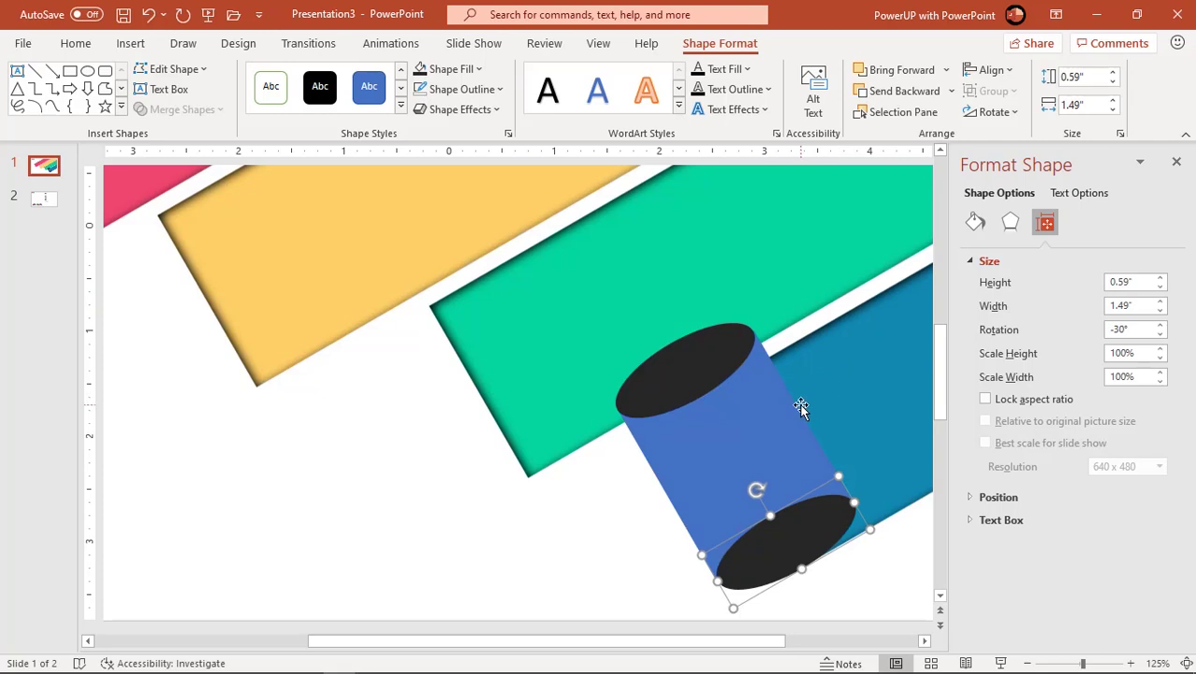
click(830, 596)
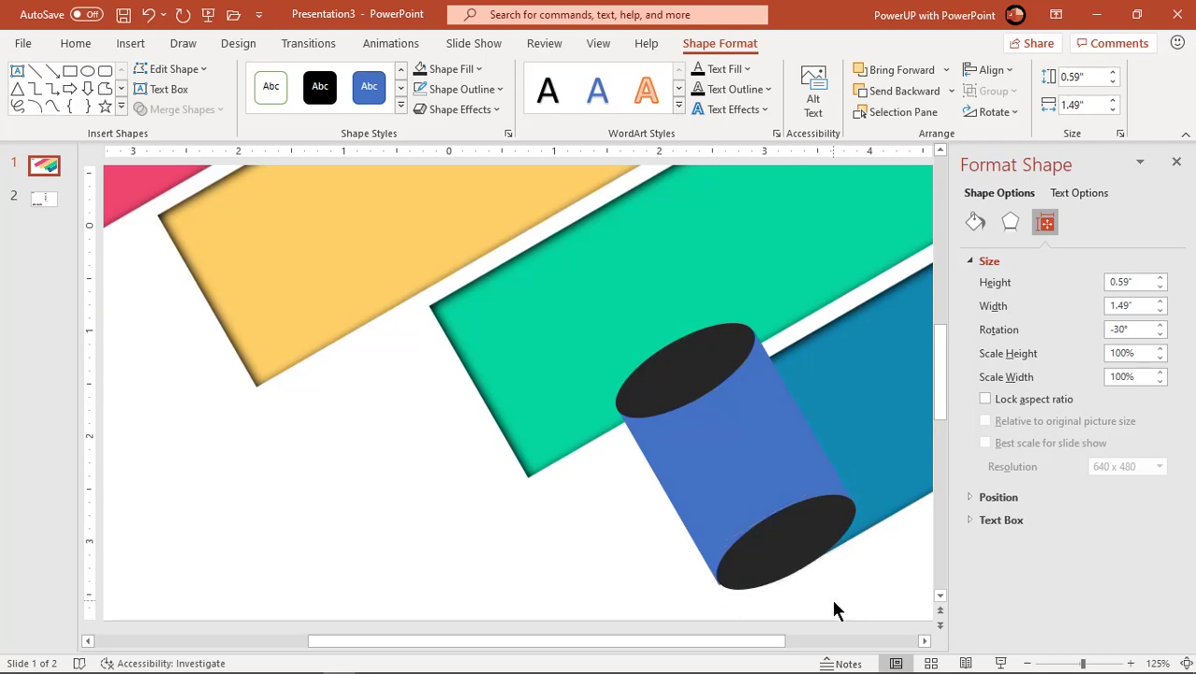
Union the top ellipse with the blue body into one rounded-top shape.
click(788, 559)
click(718, 349)
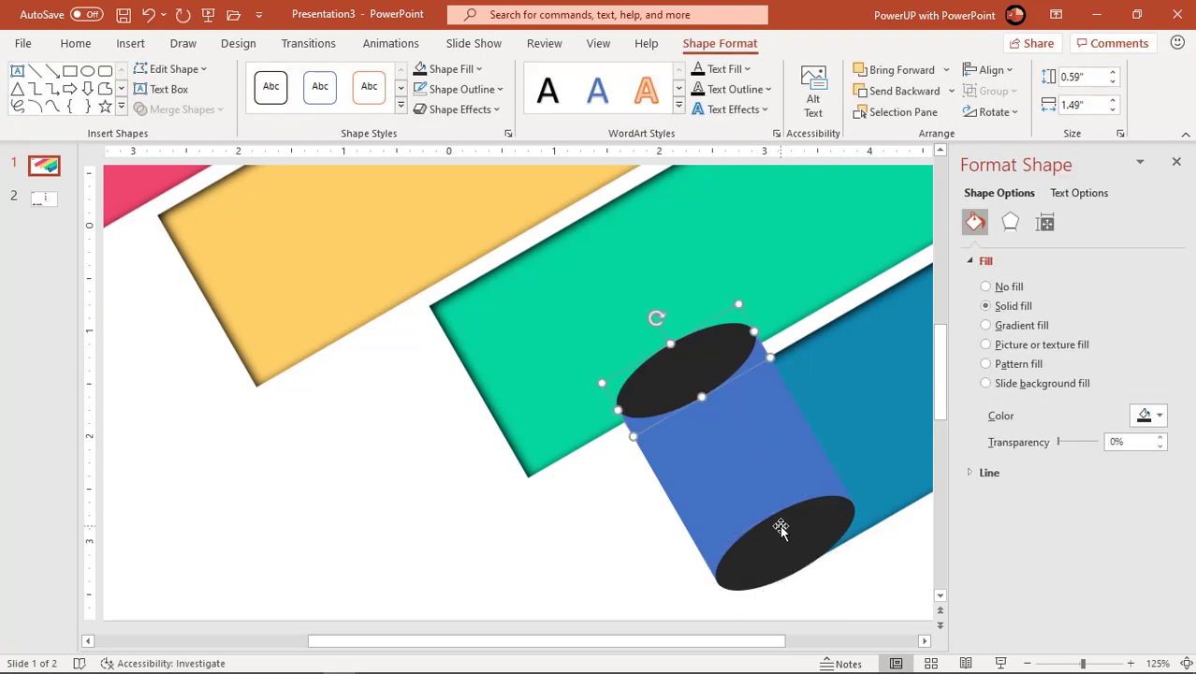
click(764, 475)
shift+click(702, 387)
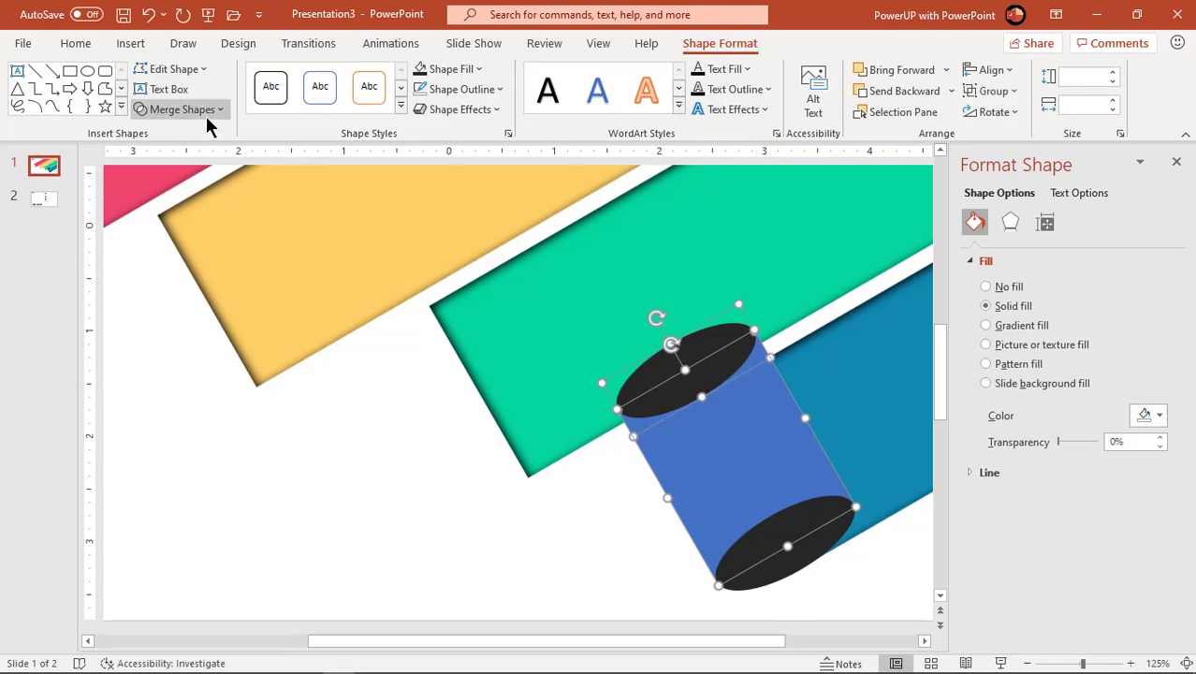
click(205, 114)
click(202, 125)
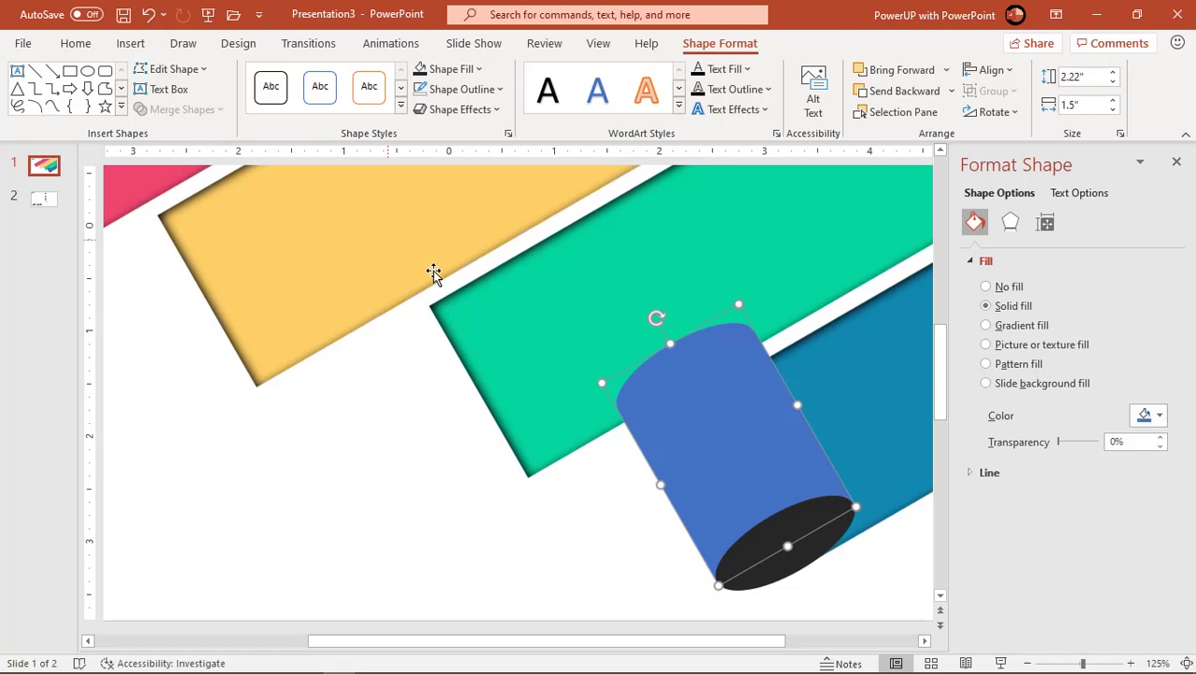
scroll(549, 362, down, 2)
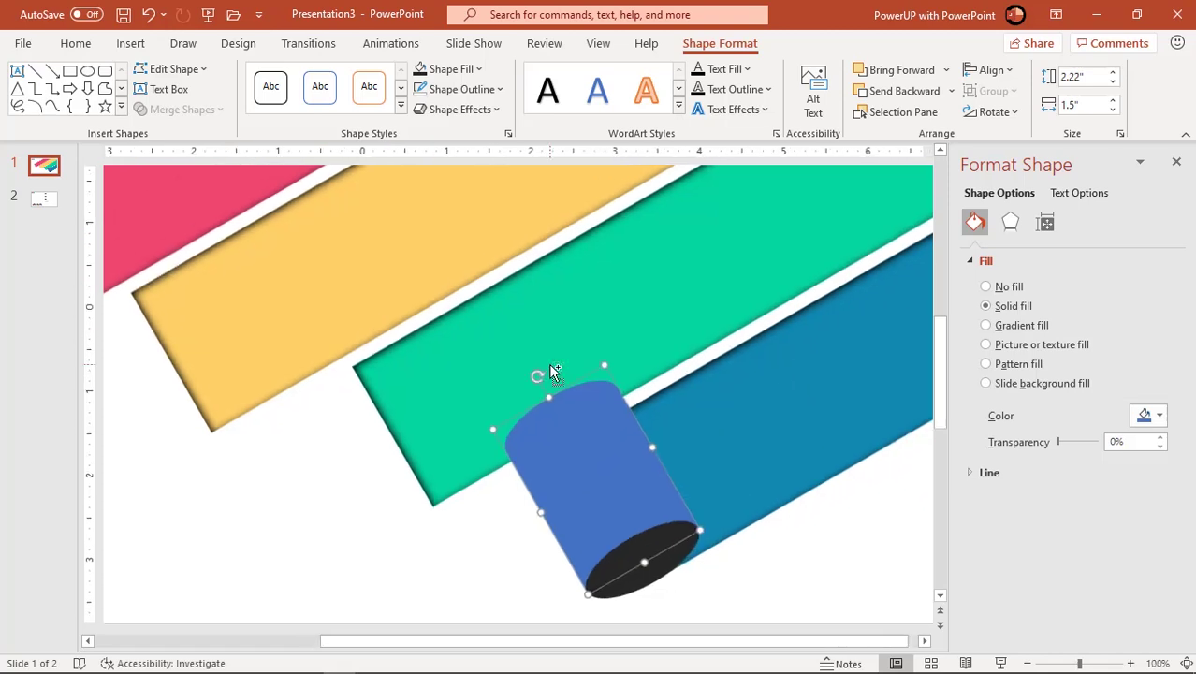
click(646, 447)
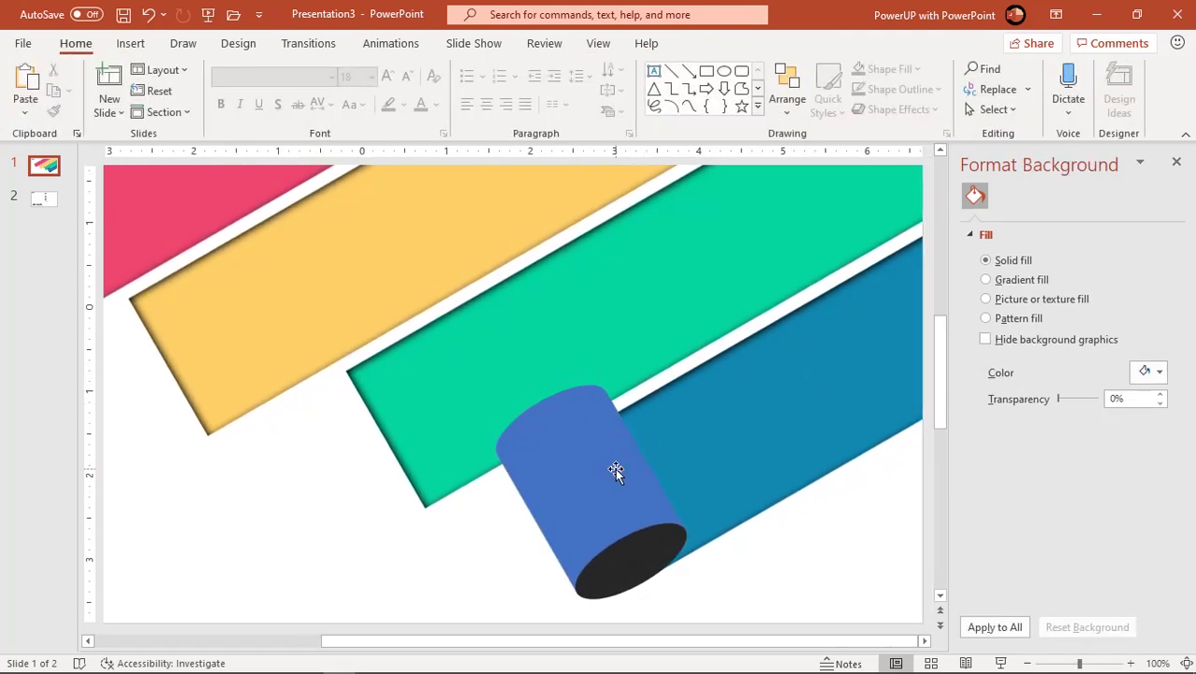
click(616, 468)
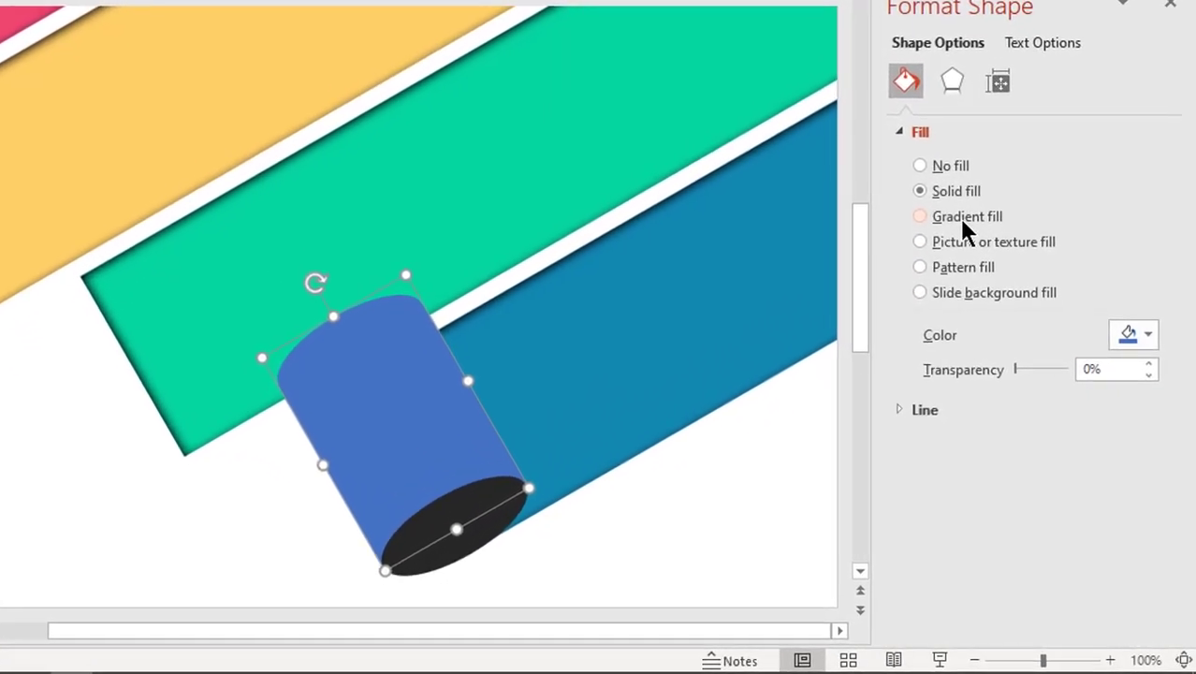
Give the cylinder body a gradient fill with both end stops in the stripe's blue.
click(1014, 324)
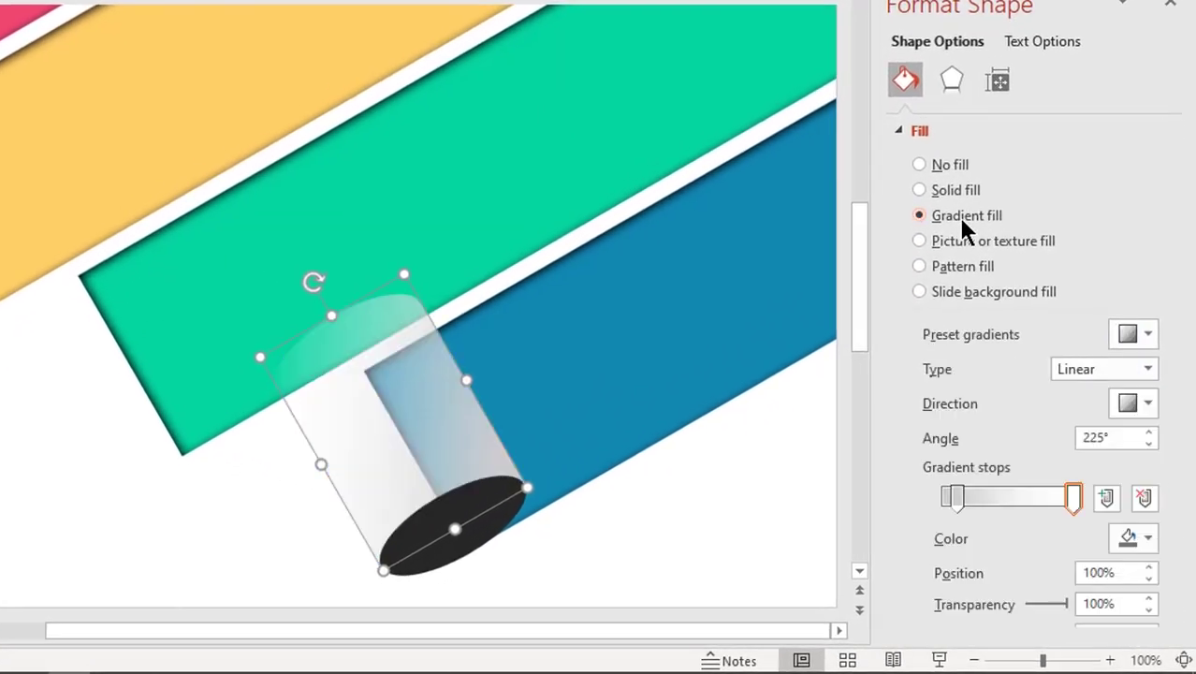
click(957, 492)
click(1132, 533)
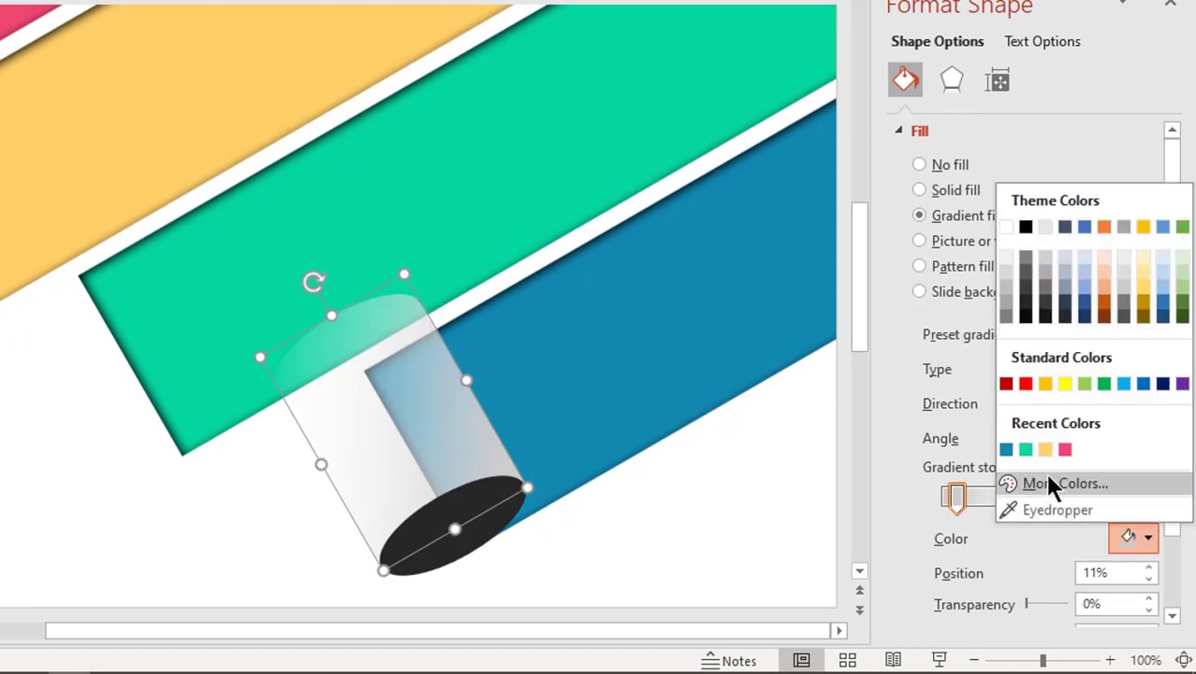
click(1005, 449)
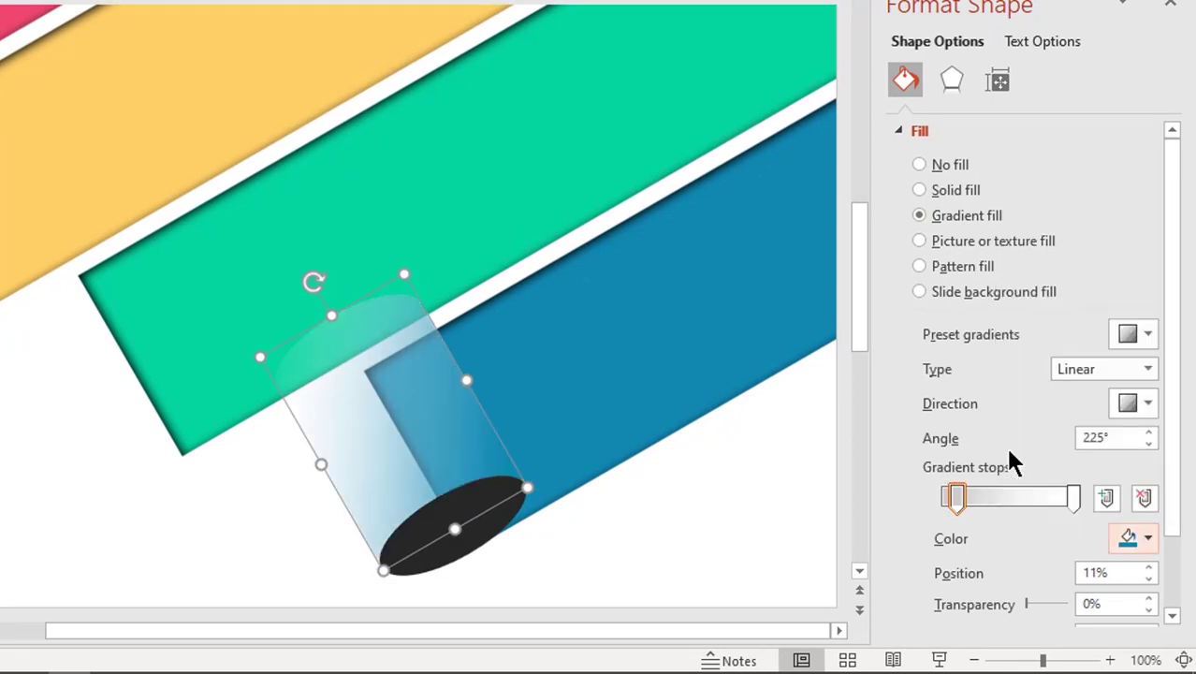
click(1073, 500)
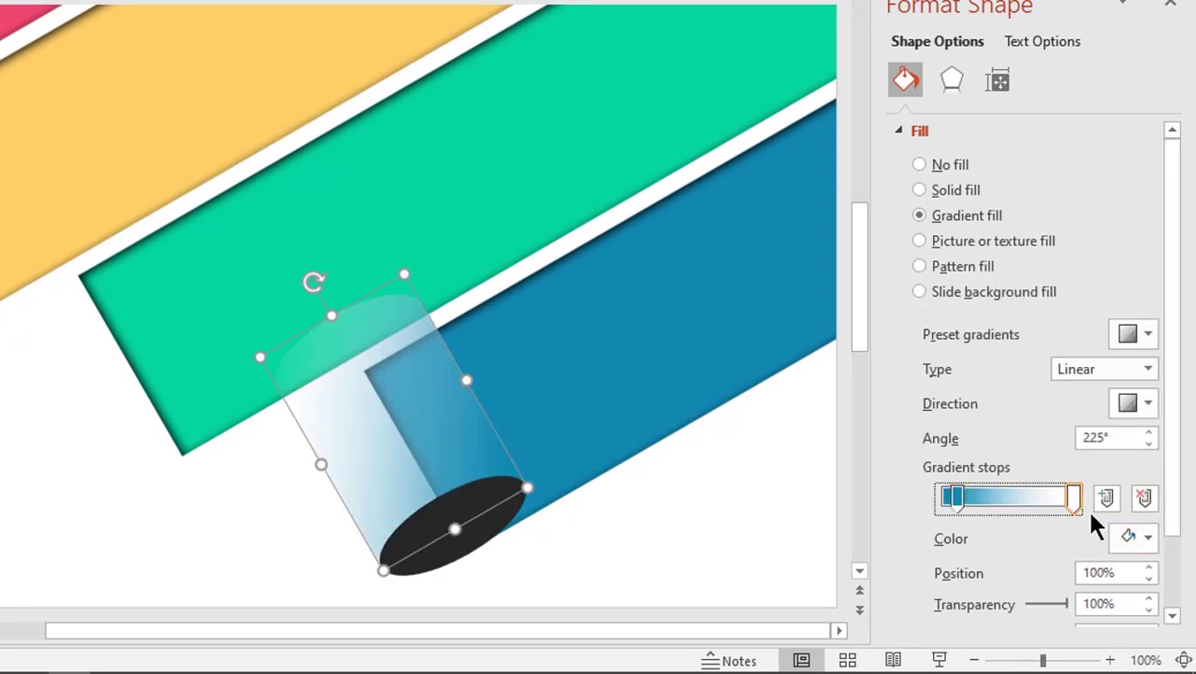
click(1144, 540)
click(1006, 451)
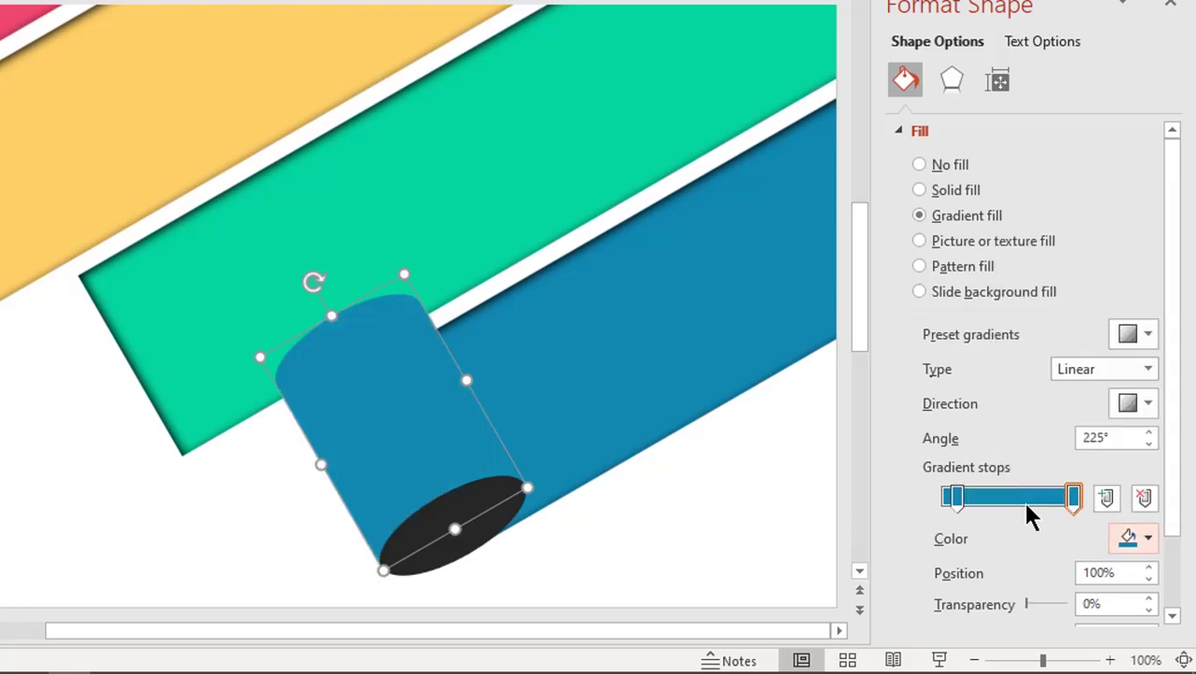
Add a middle gradient stop coloured light blue #A0E2F6.
click(1026, 502)
click(1132, 540)
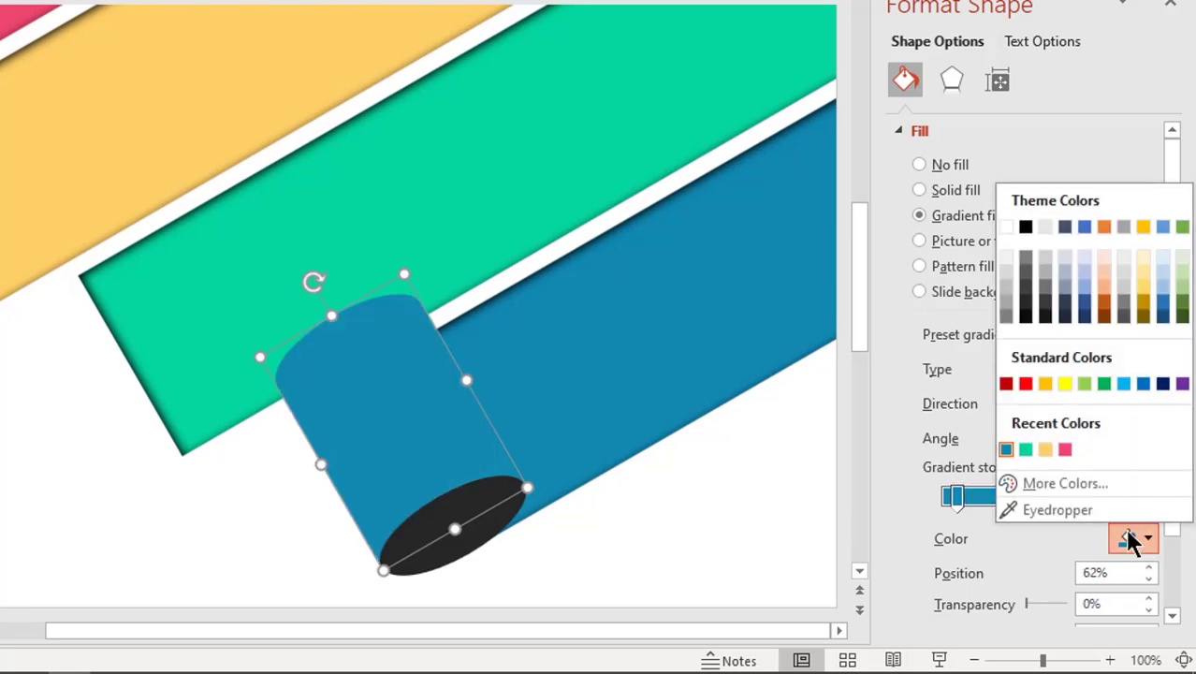
click(1020, 485)
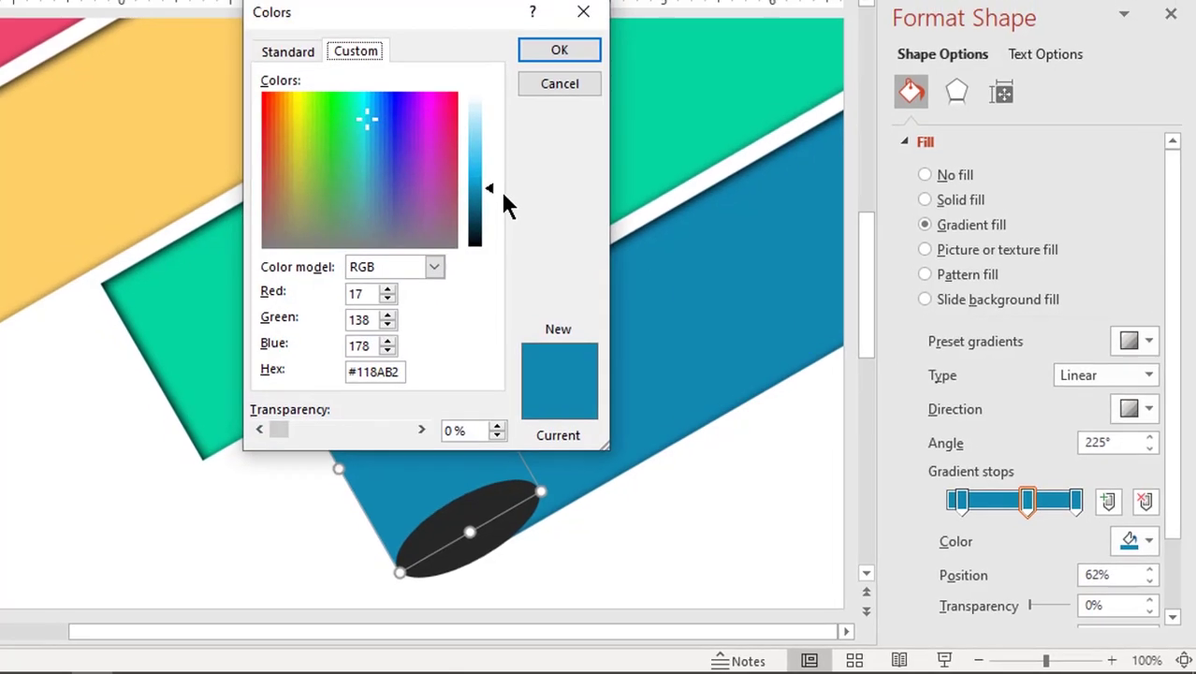
drag(497, 157, 498, 133)
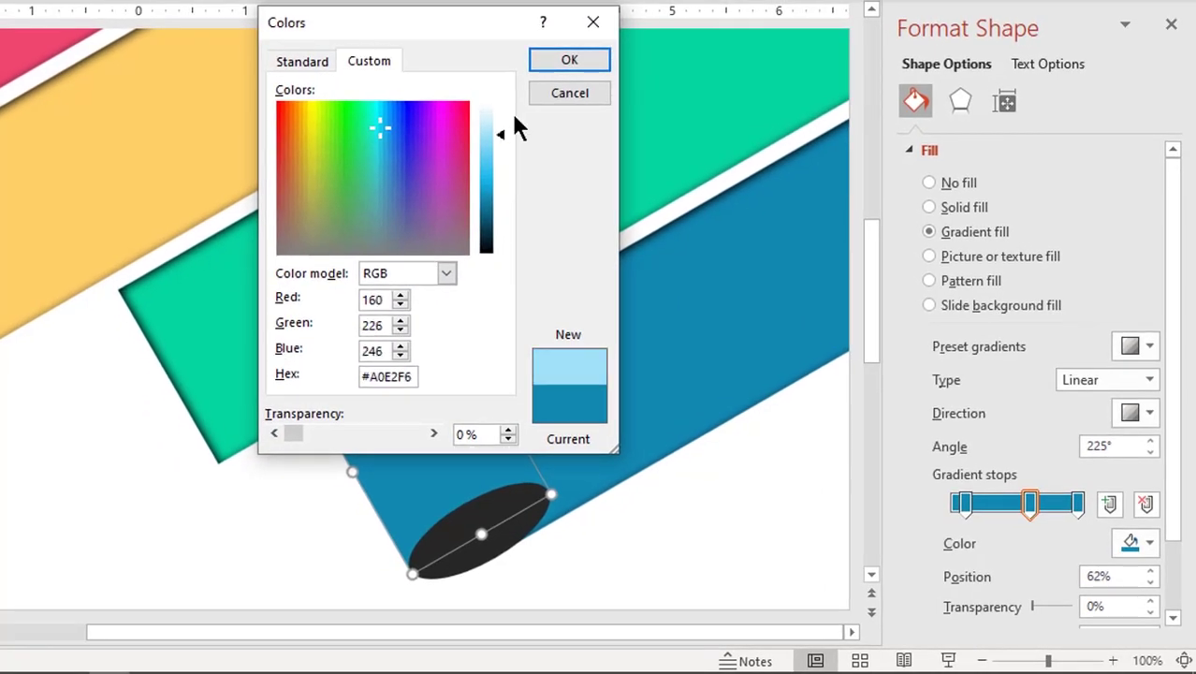
click(569, 59)
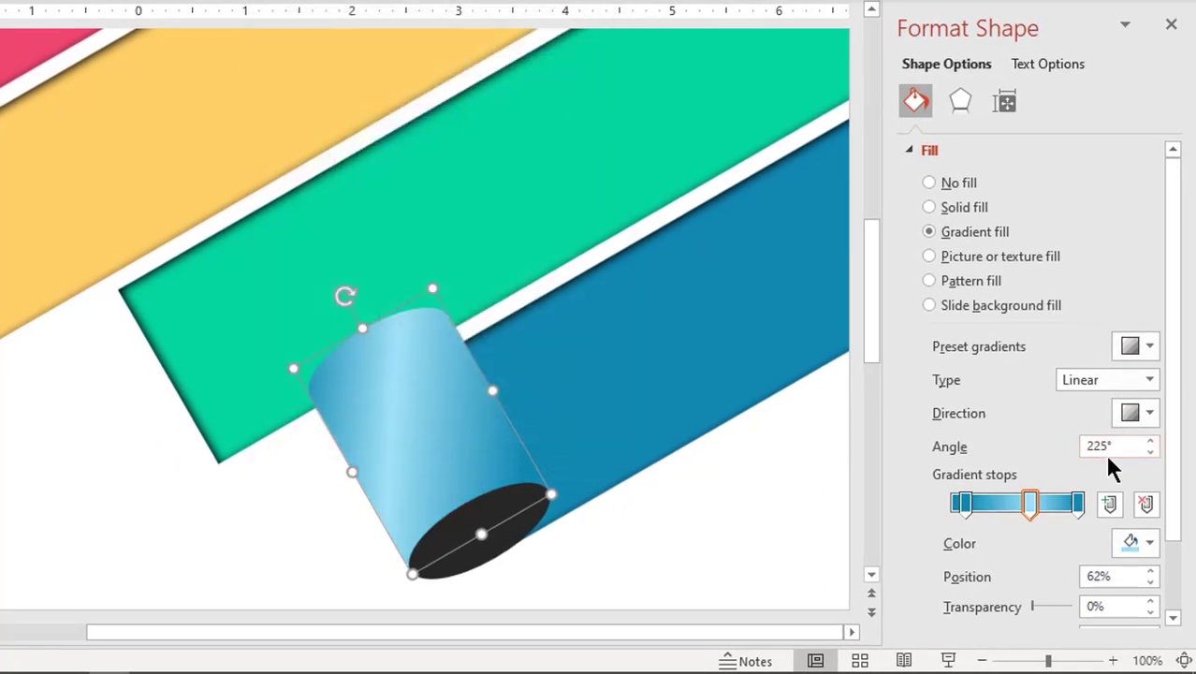
Set the gradient angle to 180° and move the highlight stop to 70%.
click(1149, 453)
click(1150, 443)
click(1150, 442)
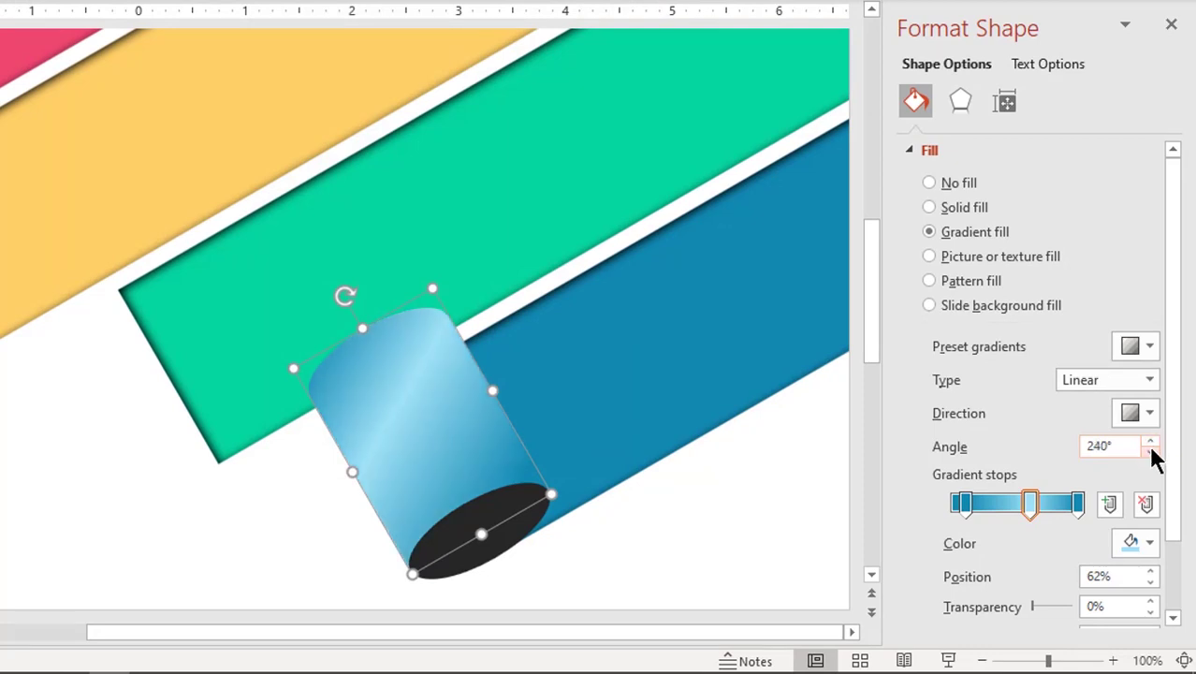
click(1149, 453)
click(1149, 453)
click(1149, 453)
click(1149, 453)
click(1149, 453)
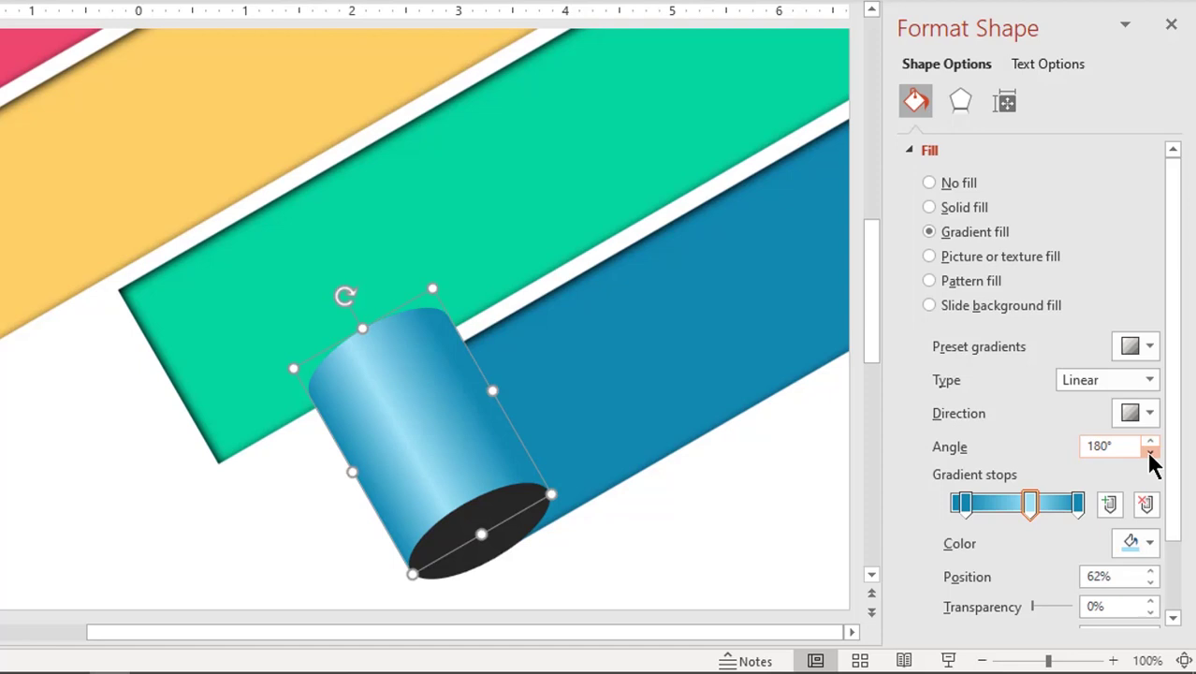
click(1149, 453)
click(1149, 453)
click(1149, 441)
mouse_move(1032, 505)
mouse_down()
mouse_move(1042, 506)
mouse_move(994, 509)
mouse_up()
Darken the right end stop to deep blue #0D6885.
click(1080, 505)
click(1134, 542)
click(1076, 494)
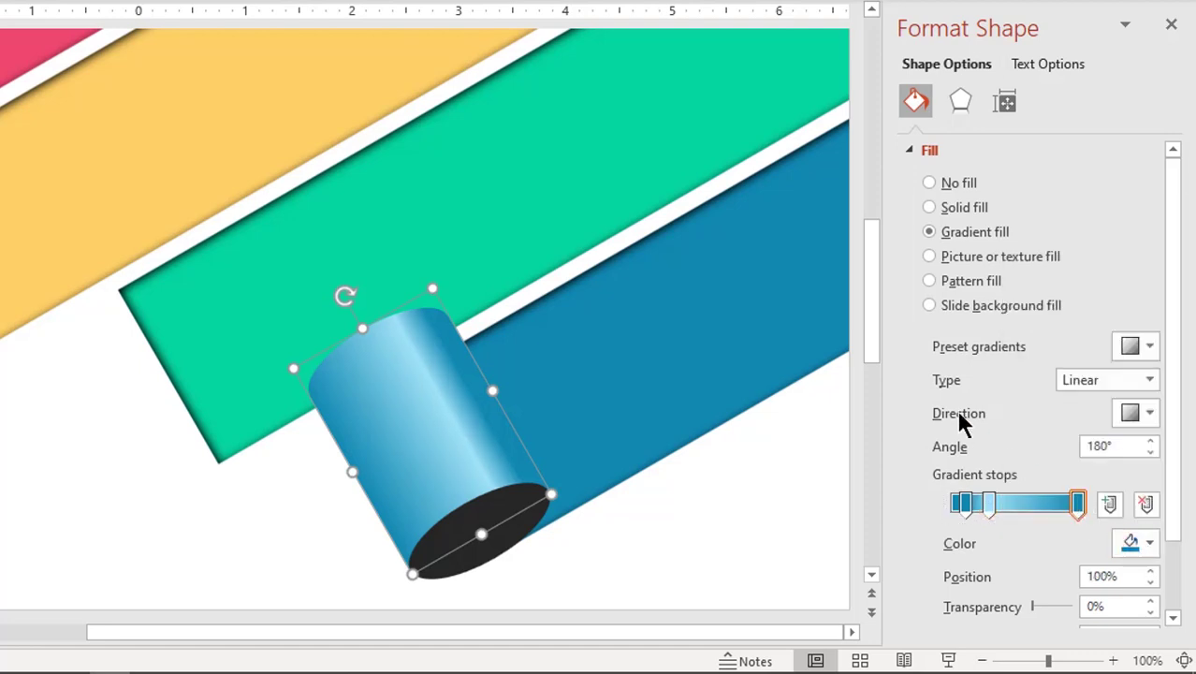
click(495, 212)
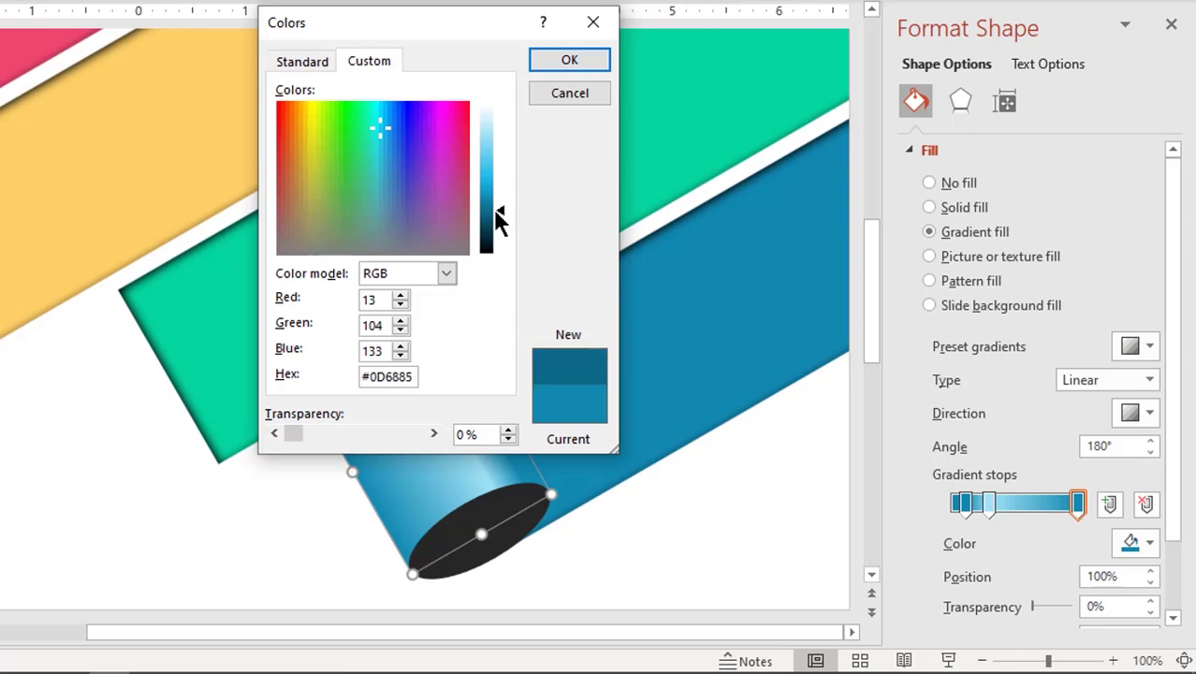
click(566, 62)
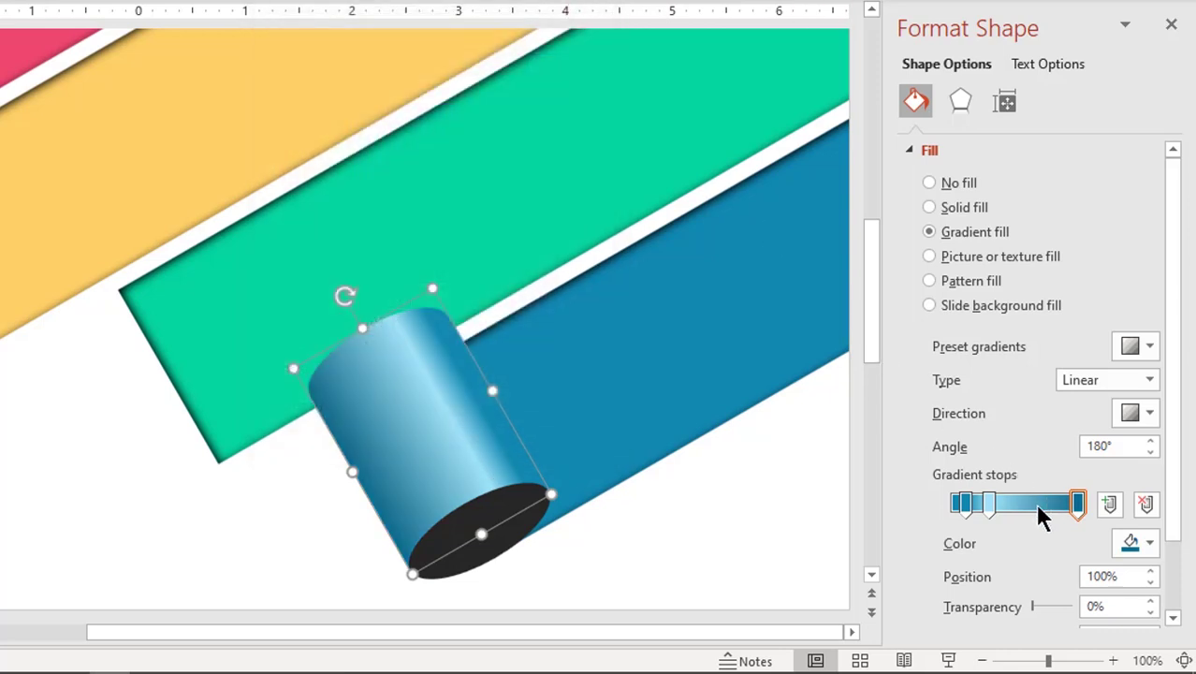
Add a recent dark blue stop and position it at 55%.
click(1031, 502)
click(1133, 541)
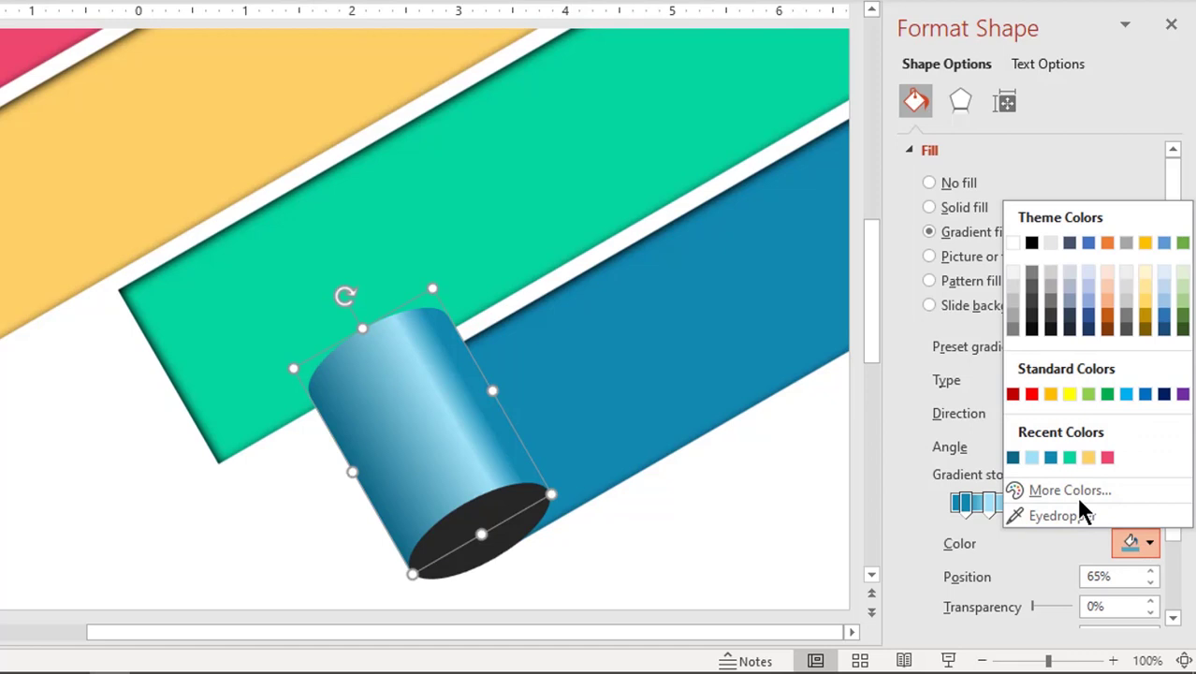
click(1051, 457)
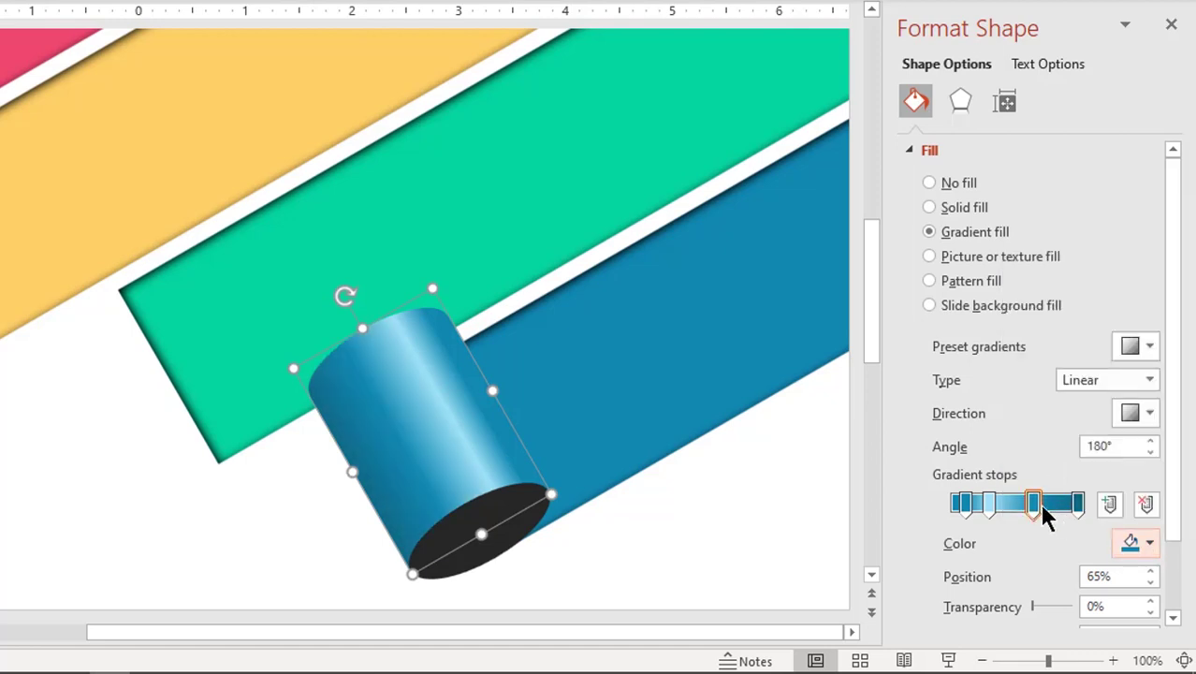
mouse_move(1034, 505)
mouse_down()
mouse_move(930, 513)
mouse_move(1039, 517)
mouse_up()
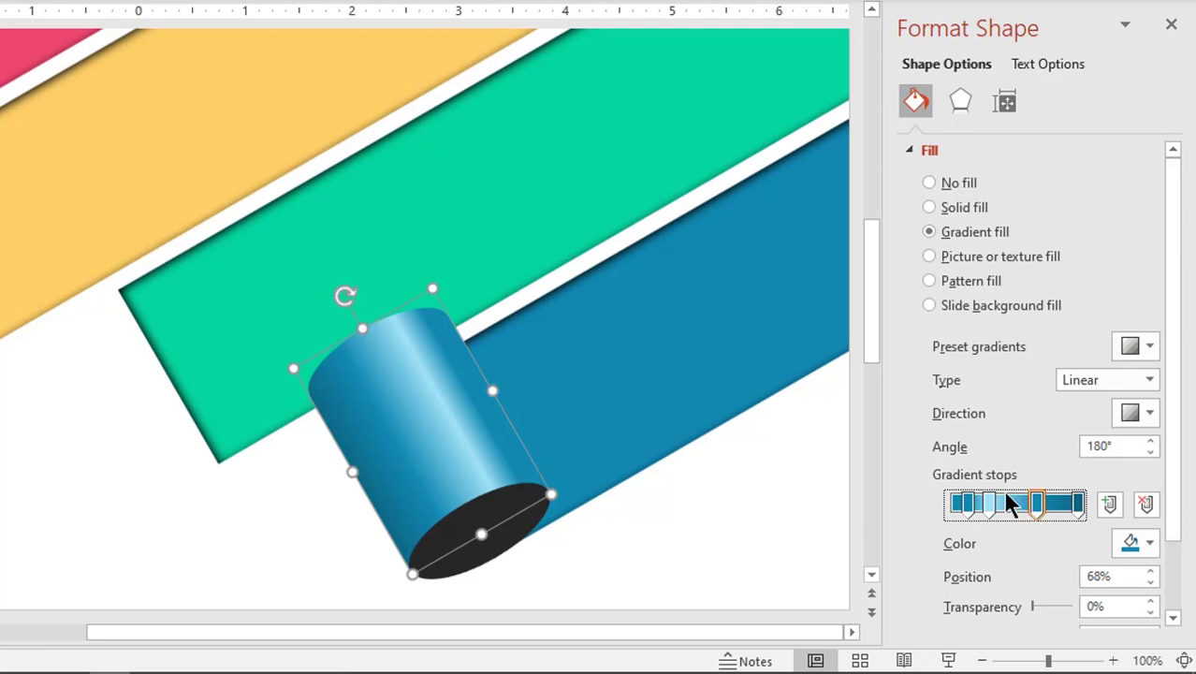
click(492, 552)
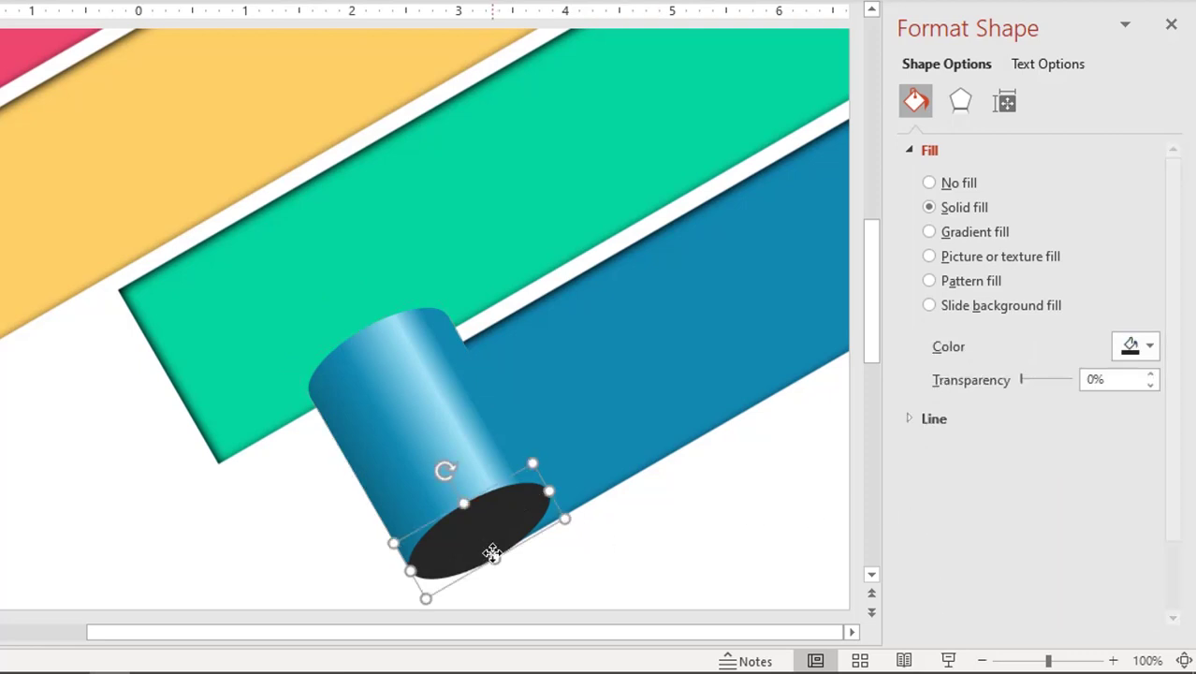
Give the end ellipse a two-stop gradient with the end stop near-black #04242E.
click(962, 236)
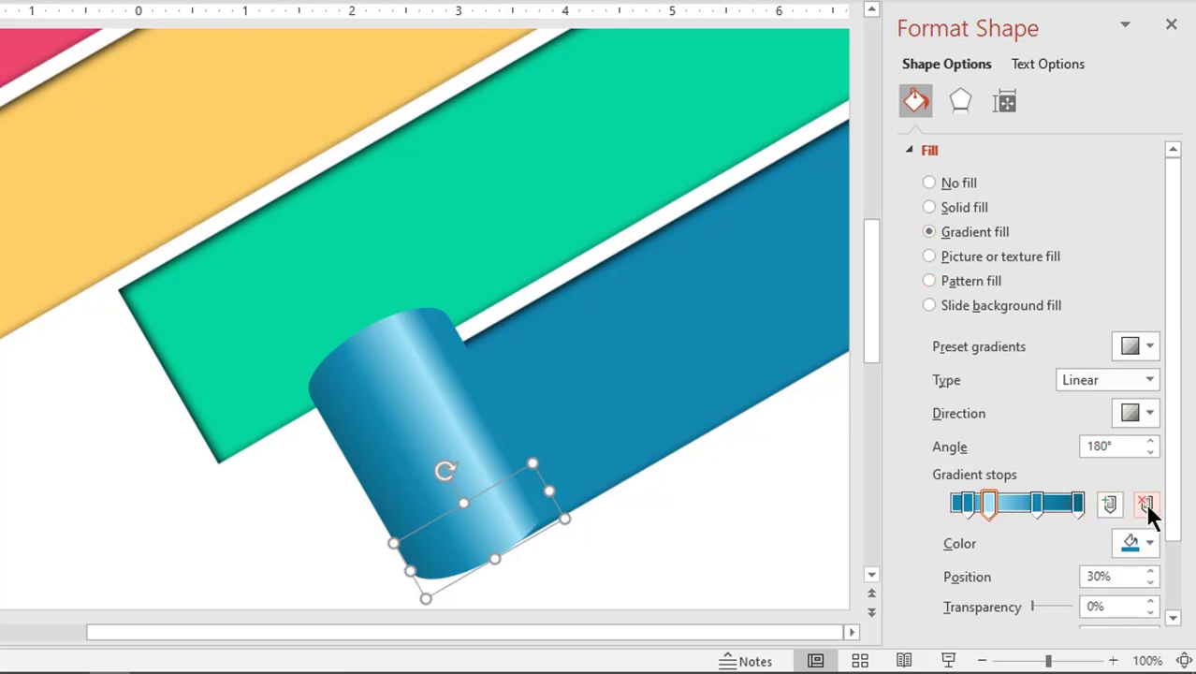
click(1144, 503)
click(1144, 503)
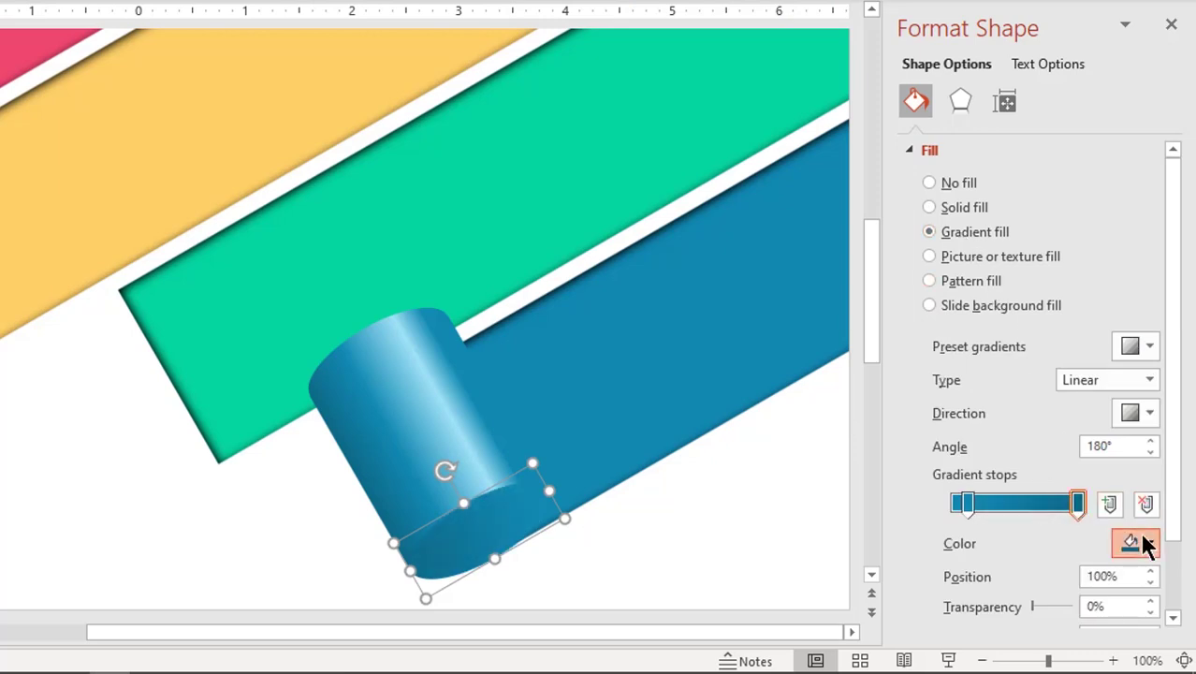
click(1145, 544)
click(1125, 490)
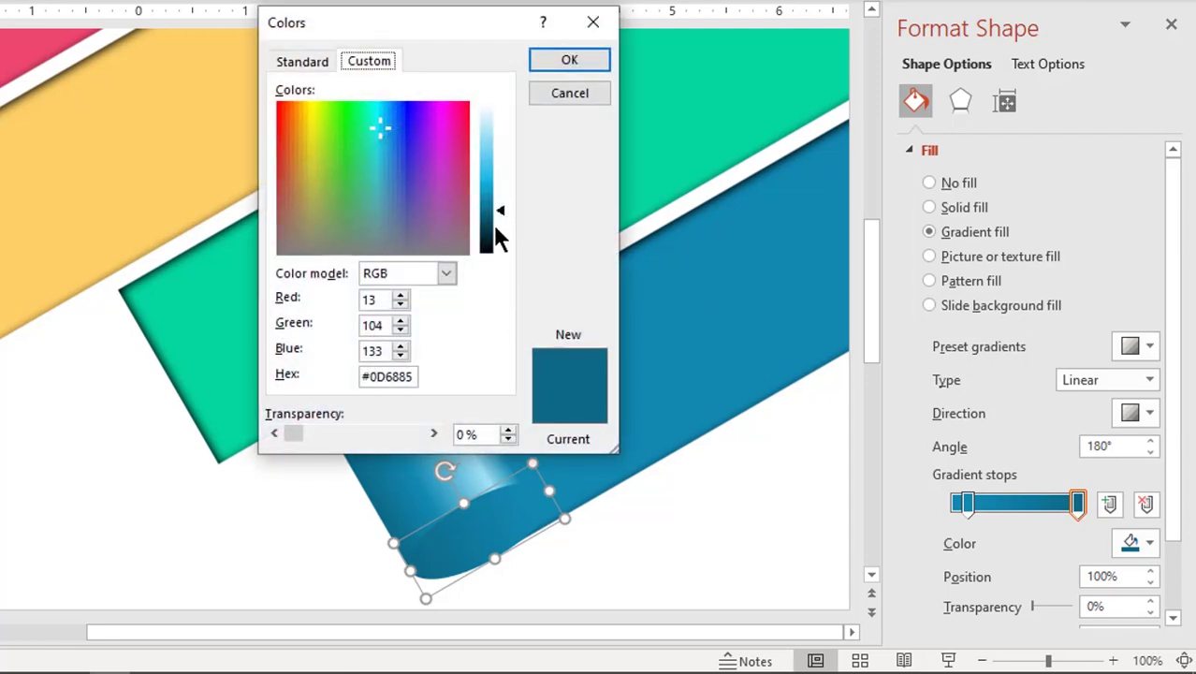
click(493, 234)
click(491, 242)
click(560, 58)
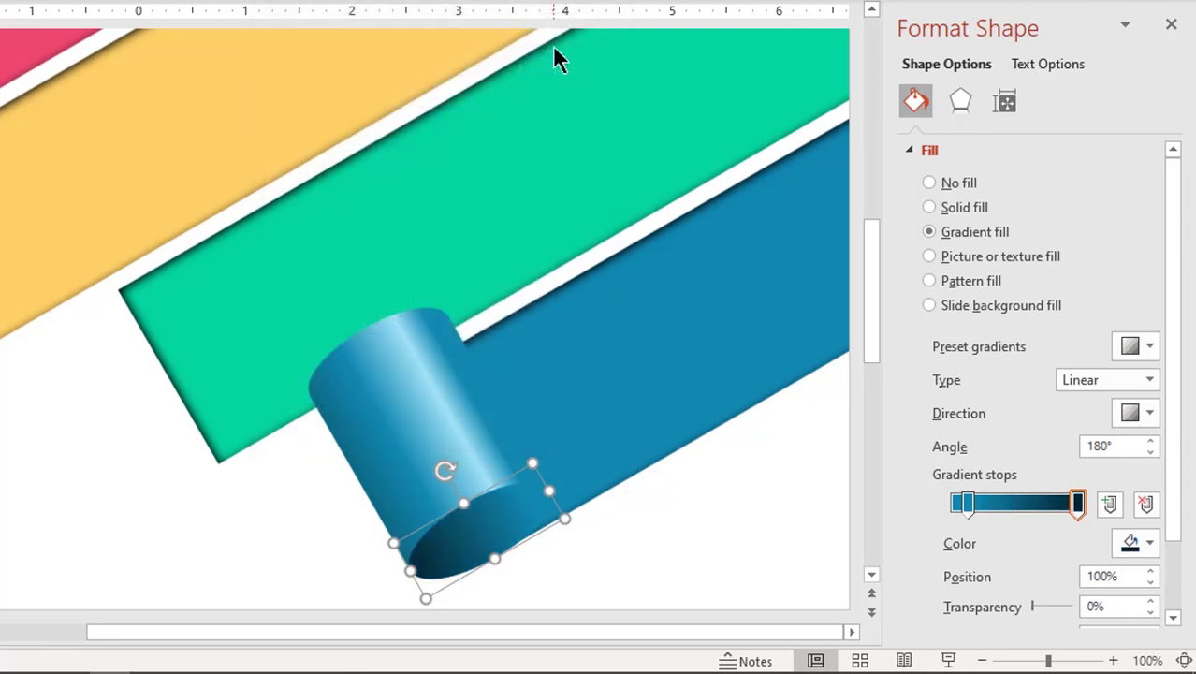
Colour the left gradient stop mid blue #0B637F.
click(970, 501)
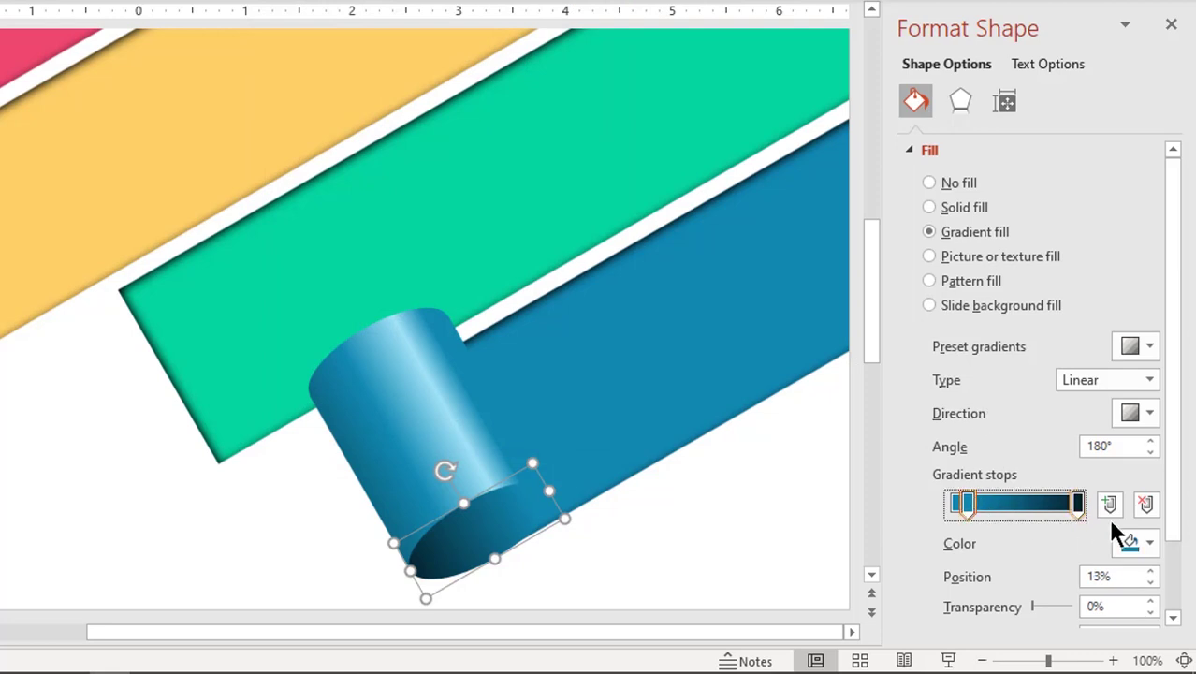
click(1150, 543)
click(1012, 456)
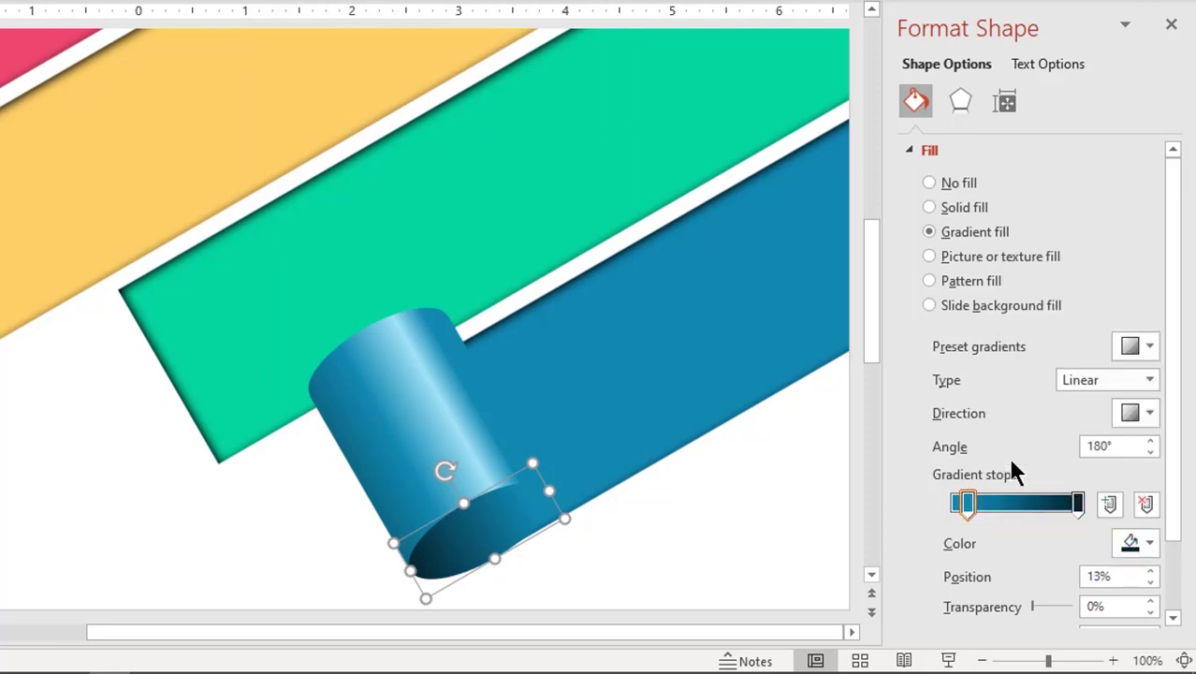
click(1134, 540)
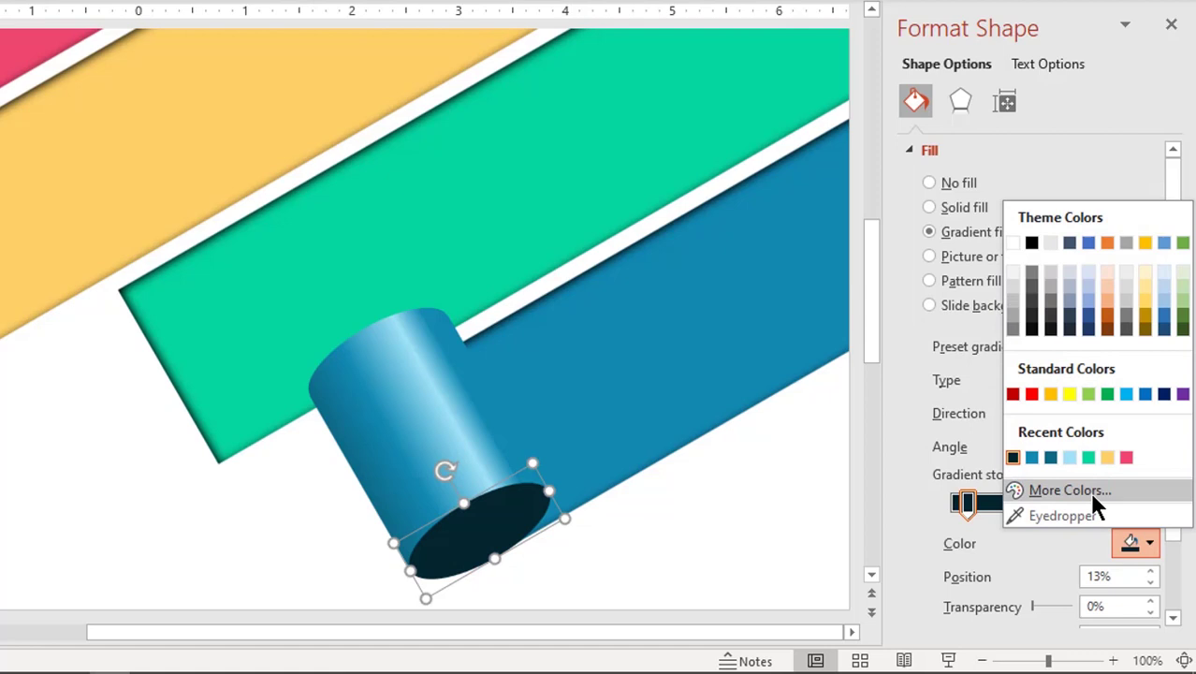
click(1090, 489)
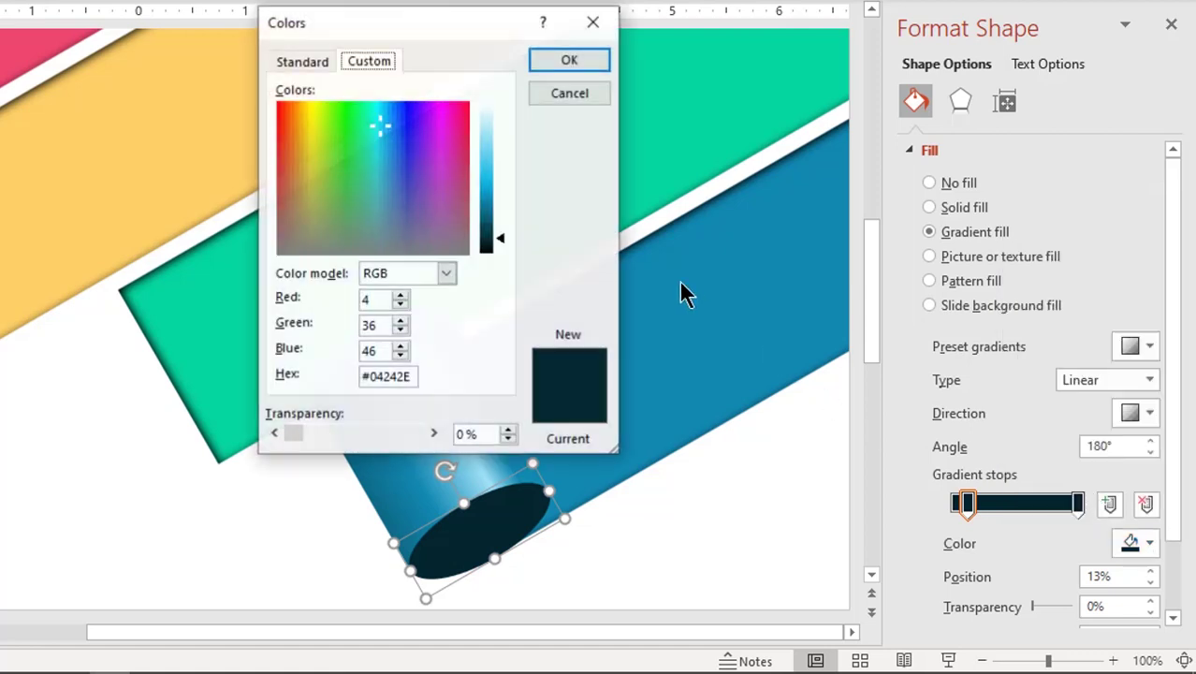
click(497, 214)
click(569, 62)
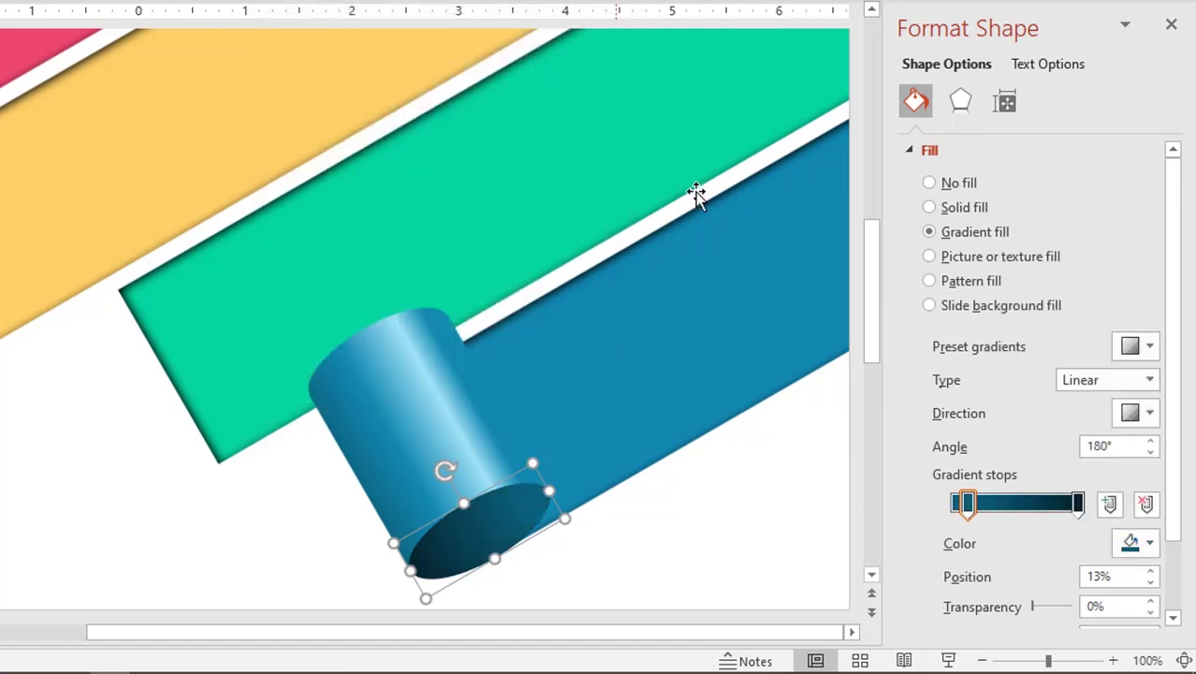
Set the ellipse gradient angle to 90°.
click(1150, 452)
click(1150, 441)
click(1150, 441)
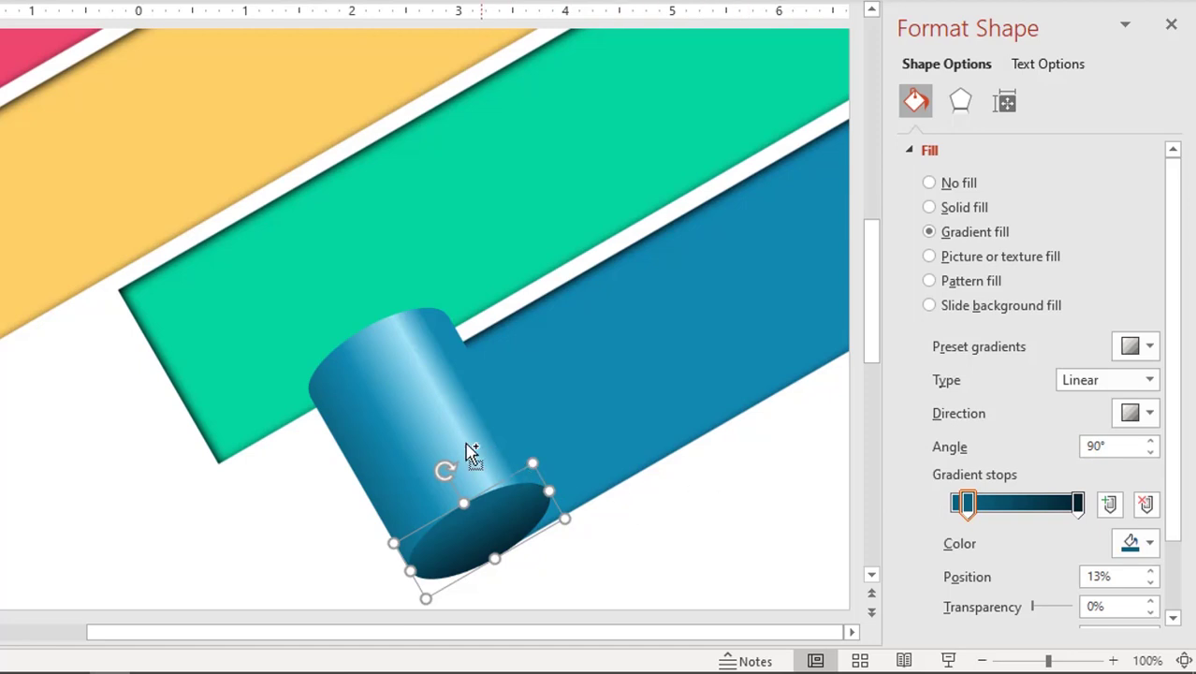
shift+click(457, 437)
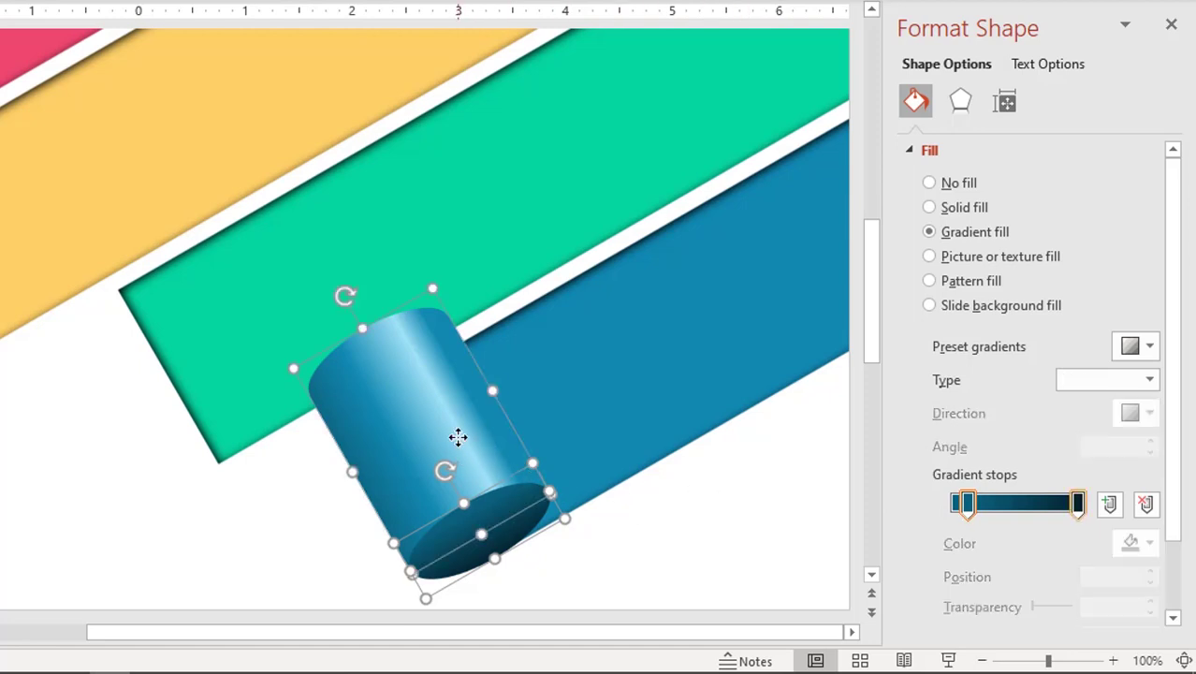
Group the cylinder body and end ellipse into one shape.
right_click(457, 440)
mouse_move(511, 163)
click(693, 157)
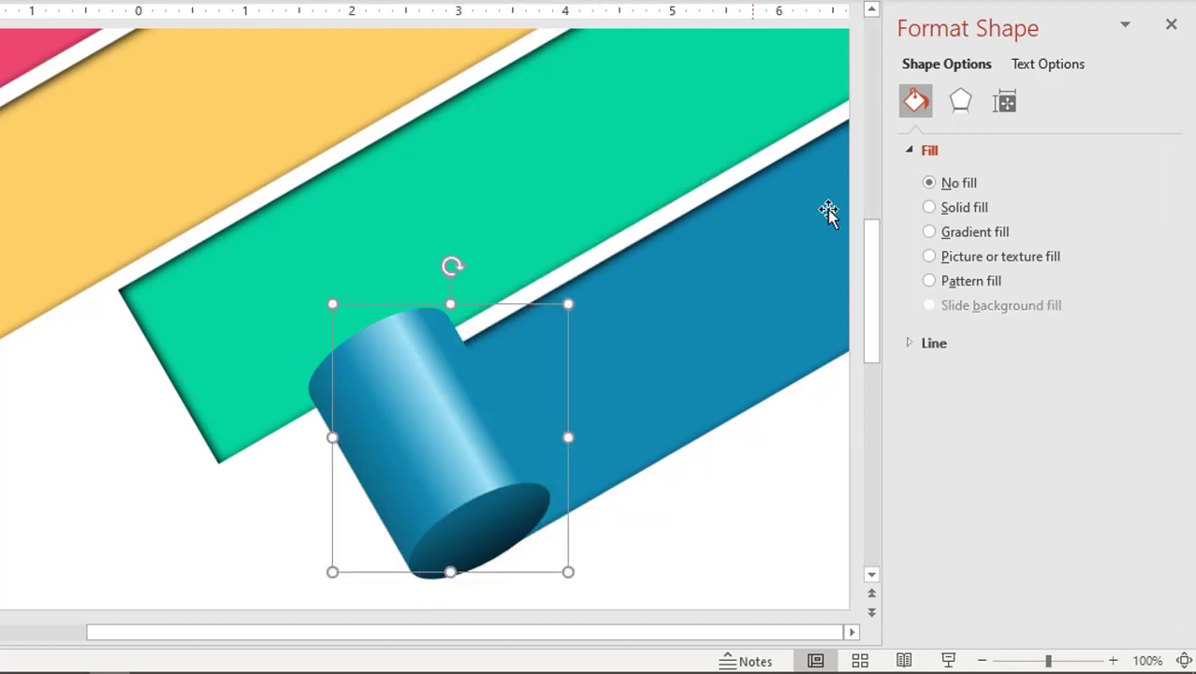
Apply the Outer Center shadow preset to the grouped cylinder.
click(960, 107)
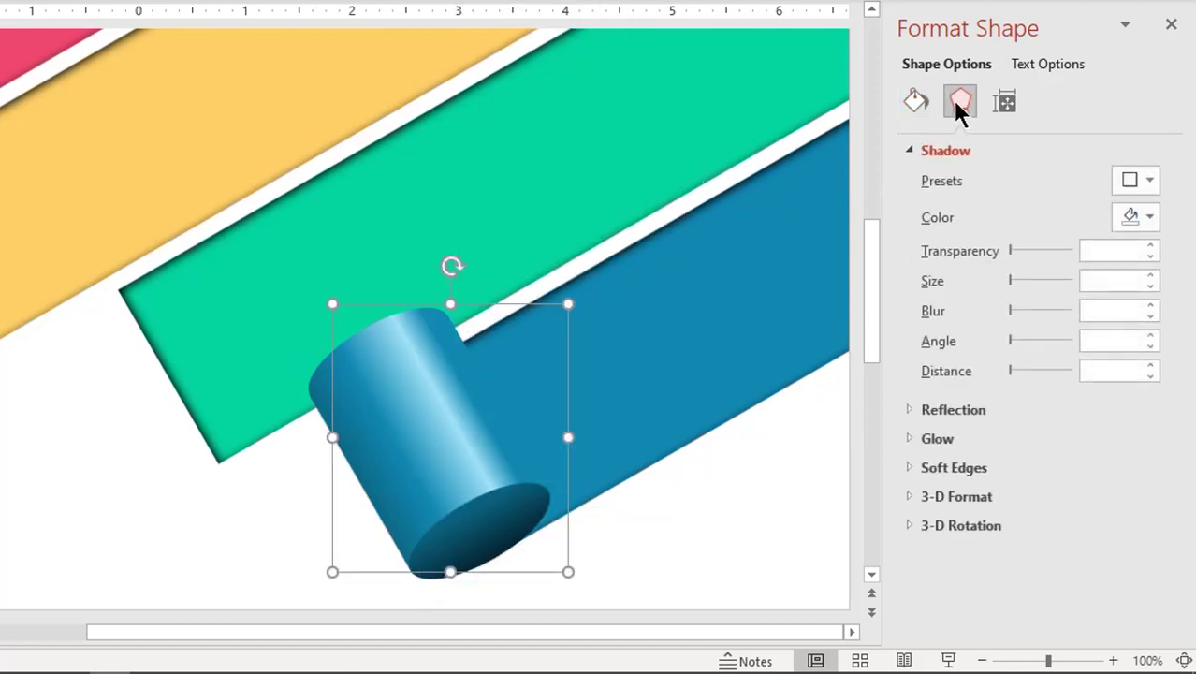
click(1135, 183)
click(1093, 433)
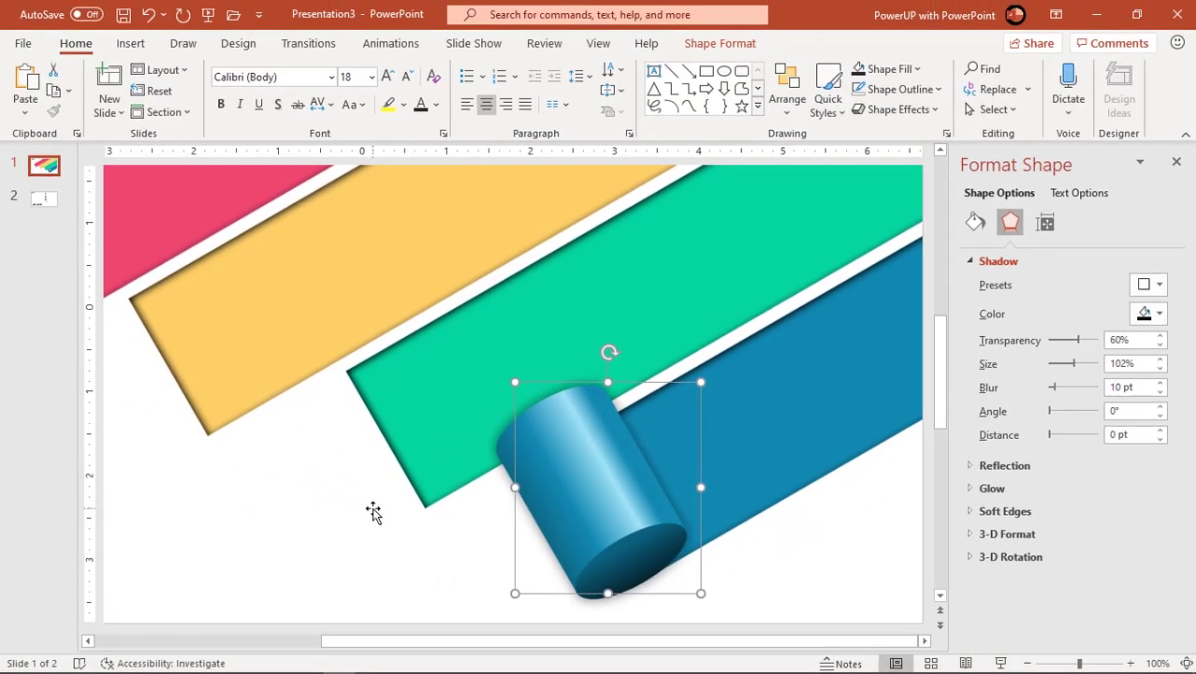
Draw a rectangle beside the blue roll and rotate it to 60°.
click(422, 517)
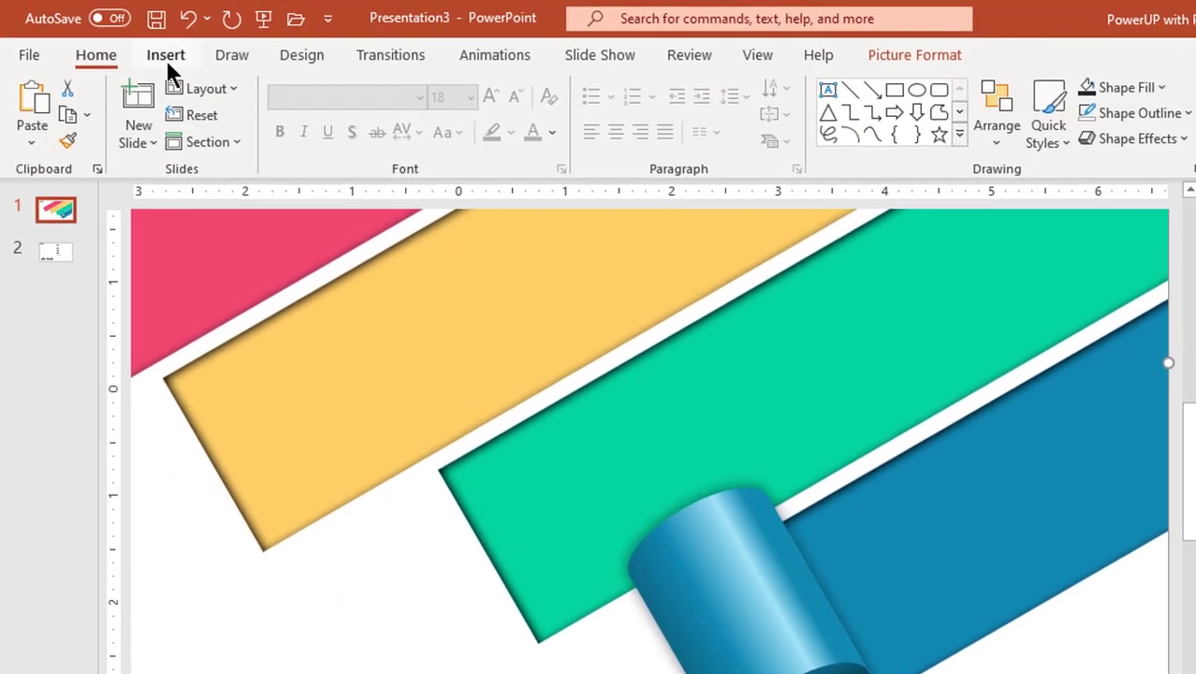
click(139, 46)
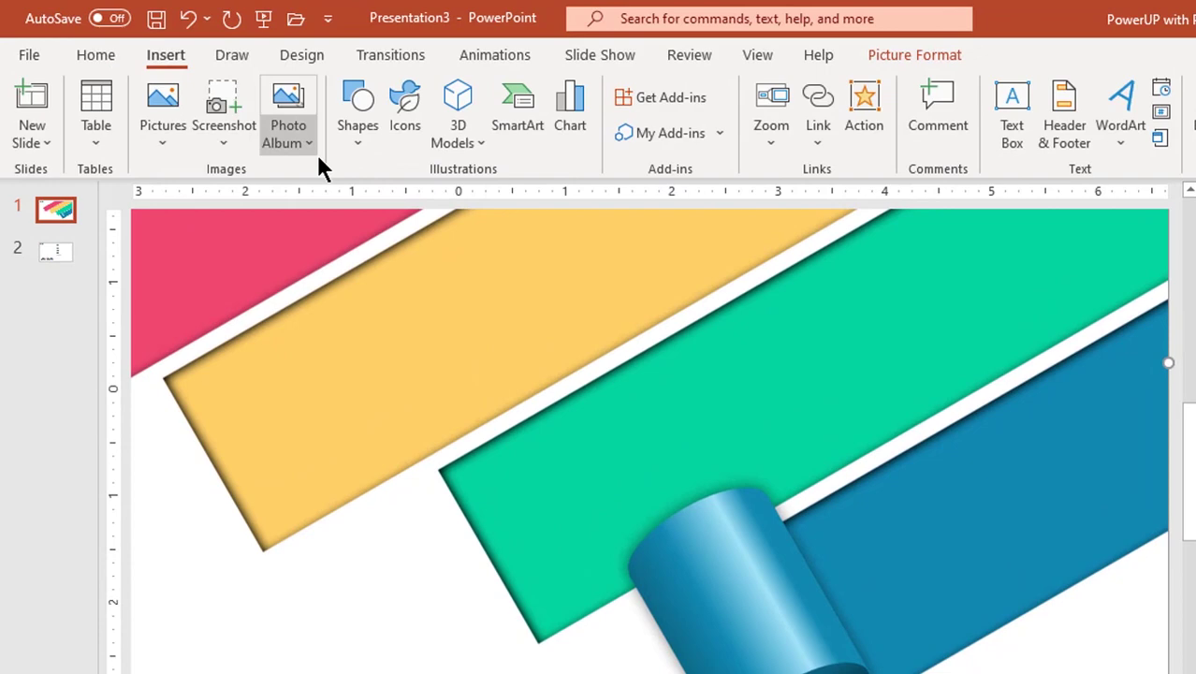
click(357, 141)
click(416, 201)
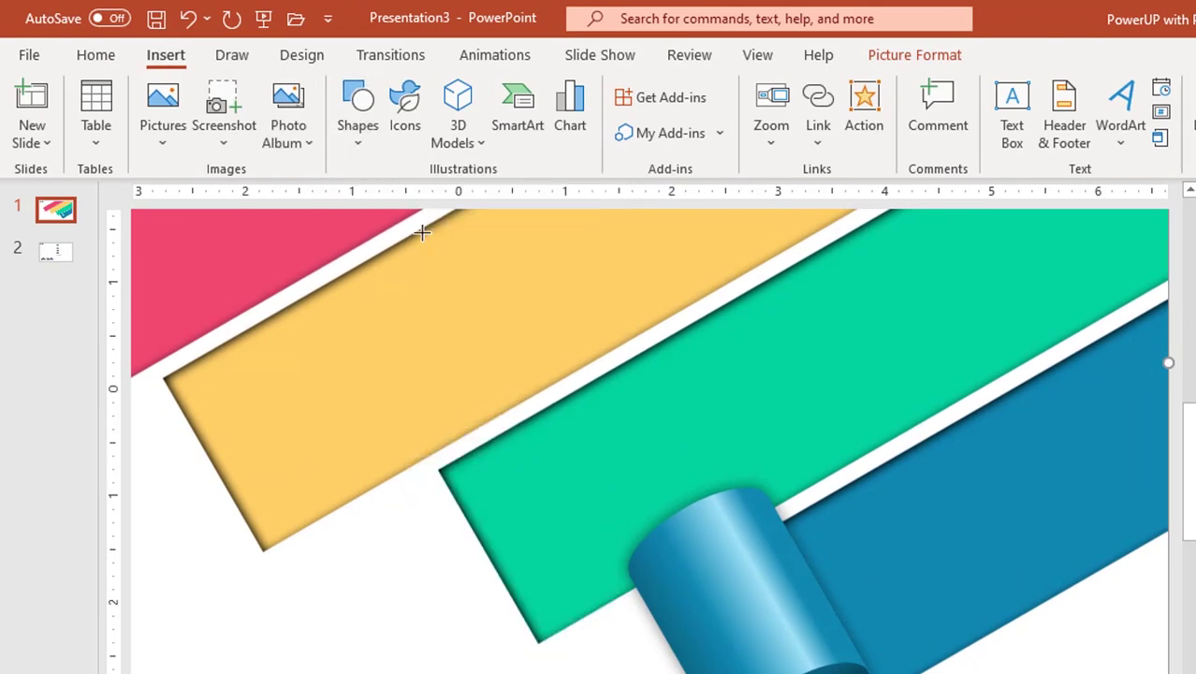
drag(456, 515, 678, 655)
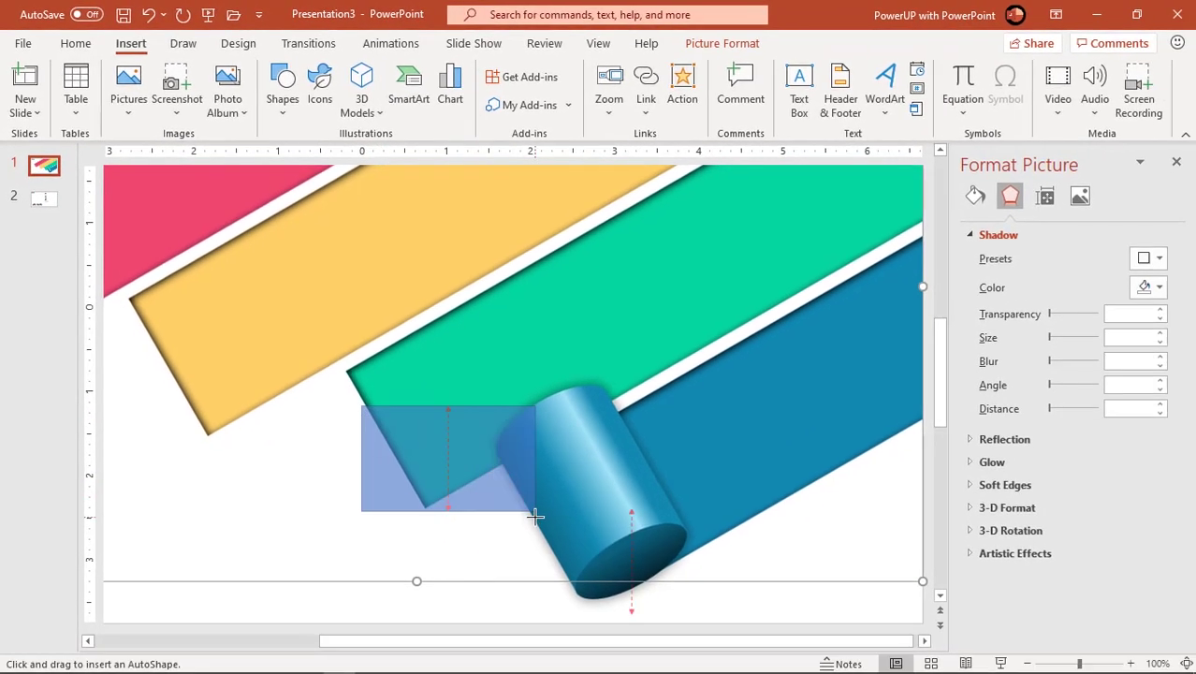
drag(535, 516, 534, 511)
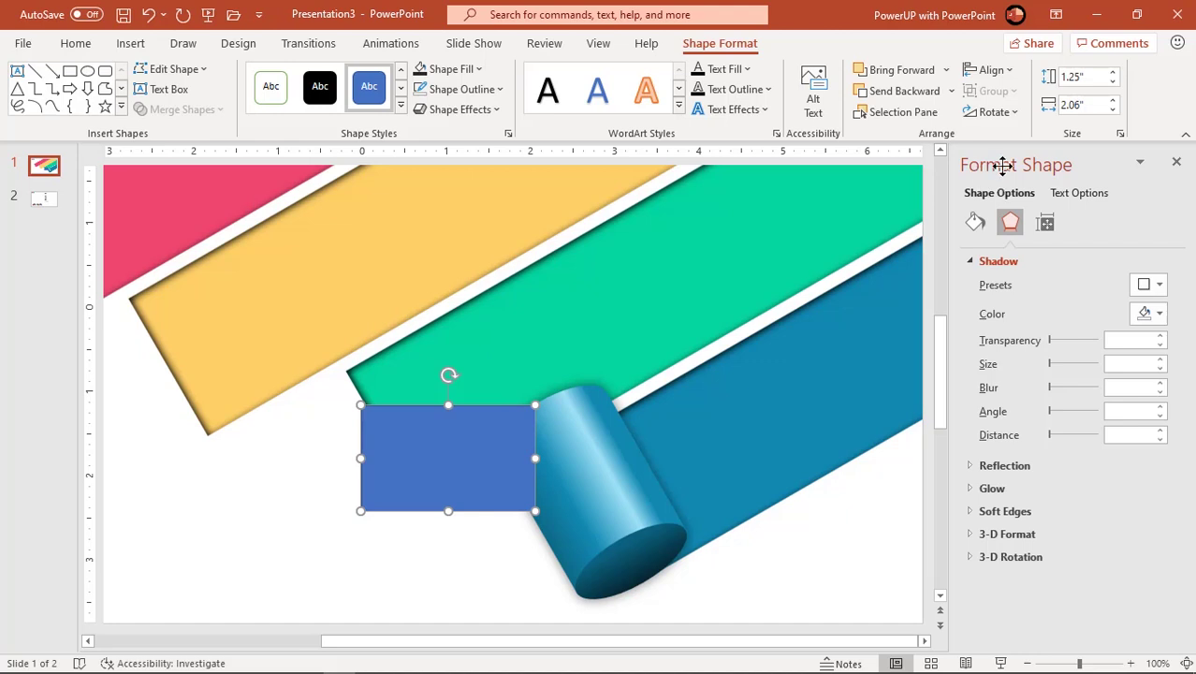
click(996, 113)
click(1047, 236)
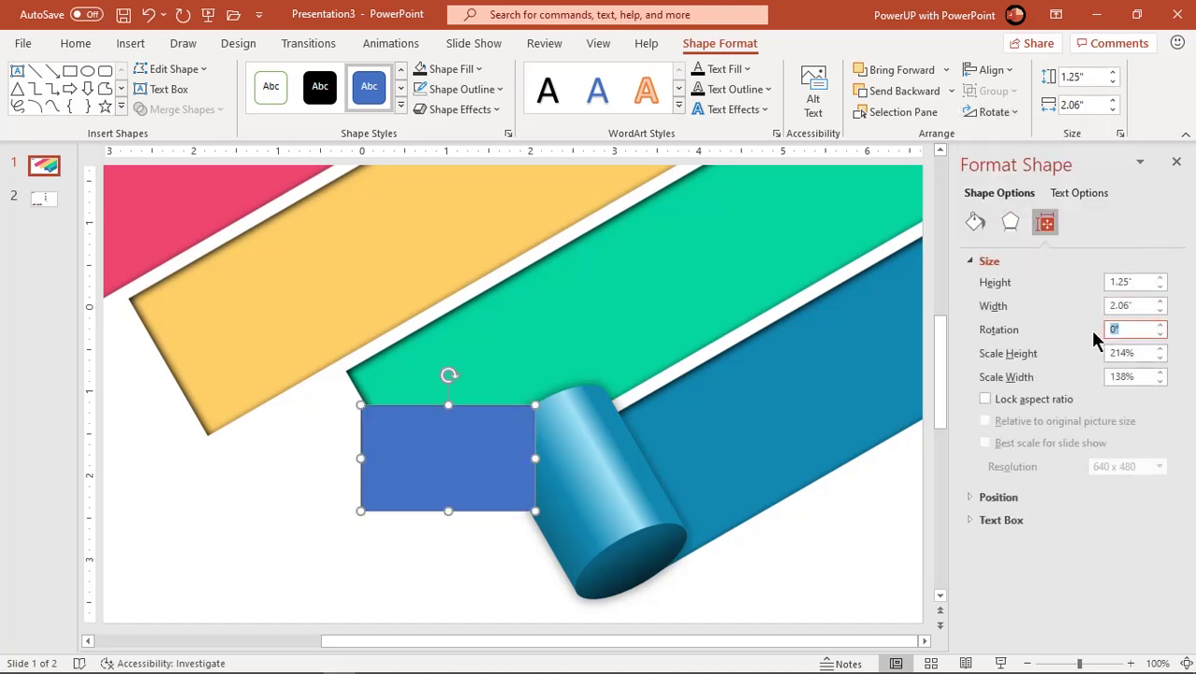
text(60)
key(Return)
Tuck the rectangle behind the roll's lower end, send it to back, and narrow it.
drag(454, 468, 518, 553)
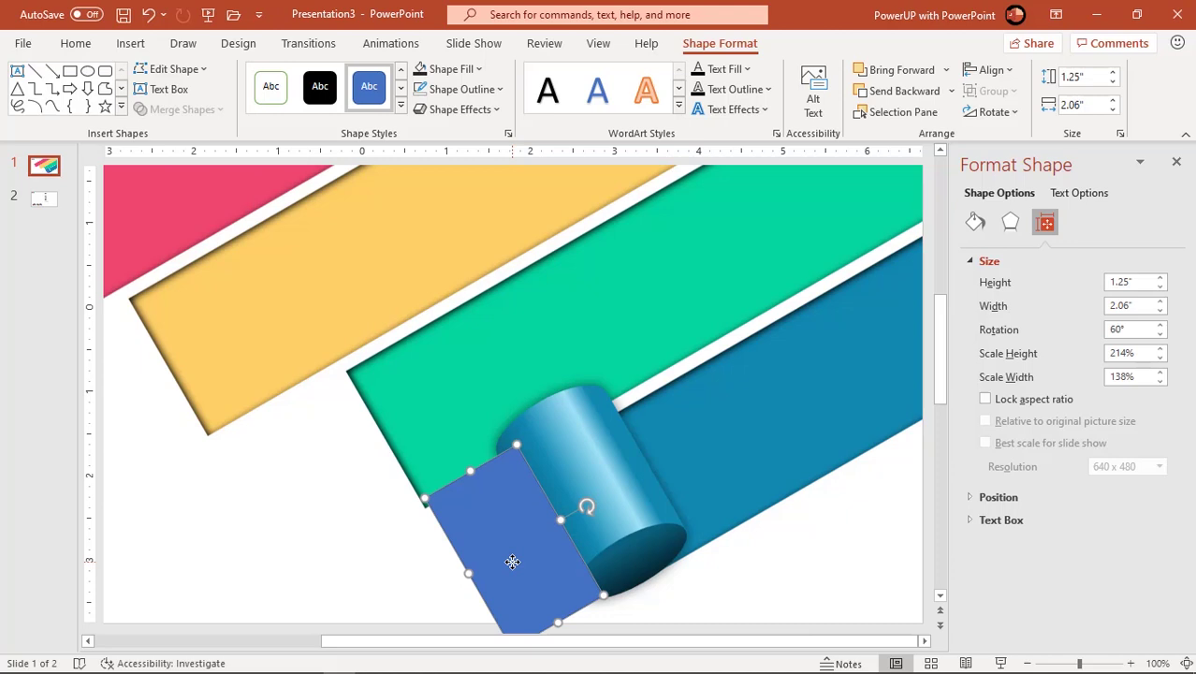
right_click(512, 561)
click(580, 317)
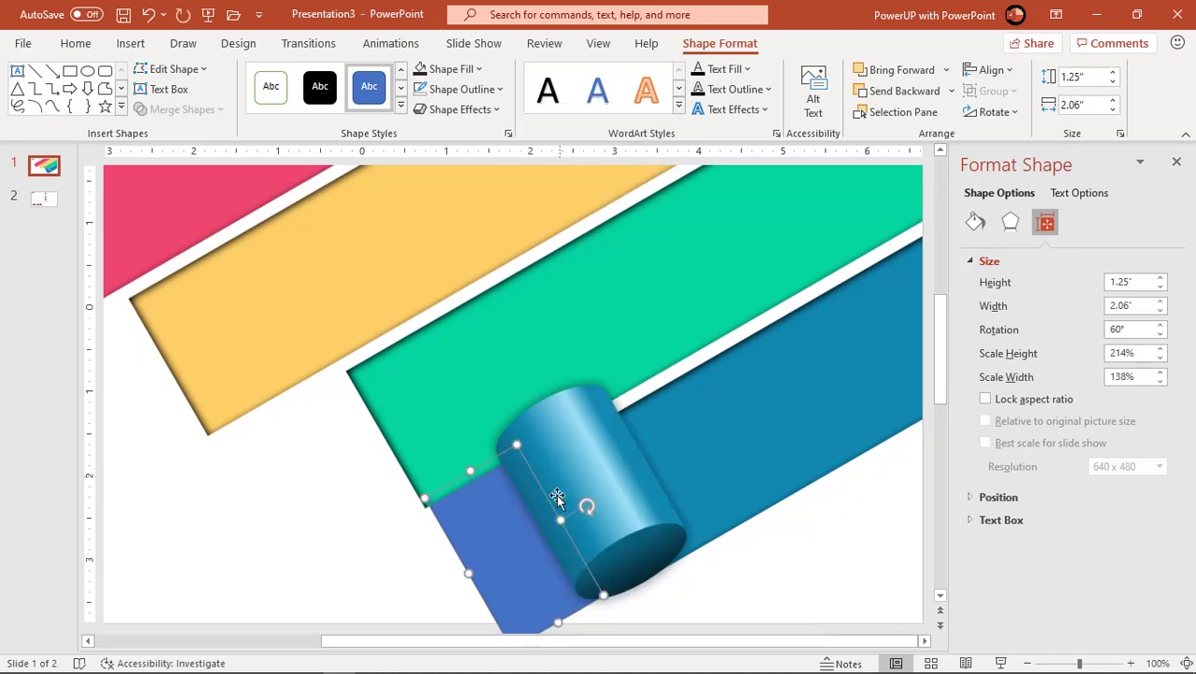
mouse_move(470, 471)
mouse_down()
mouse_move(477, 483)
mouse_move(472, 471)
mouse_up()
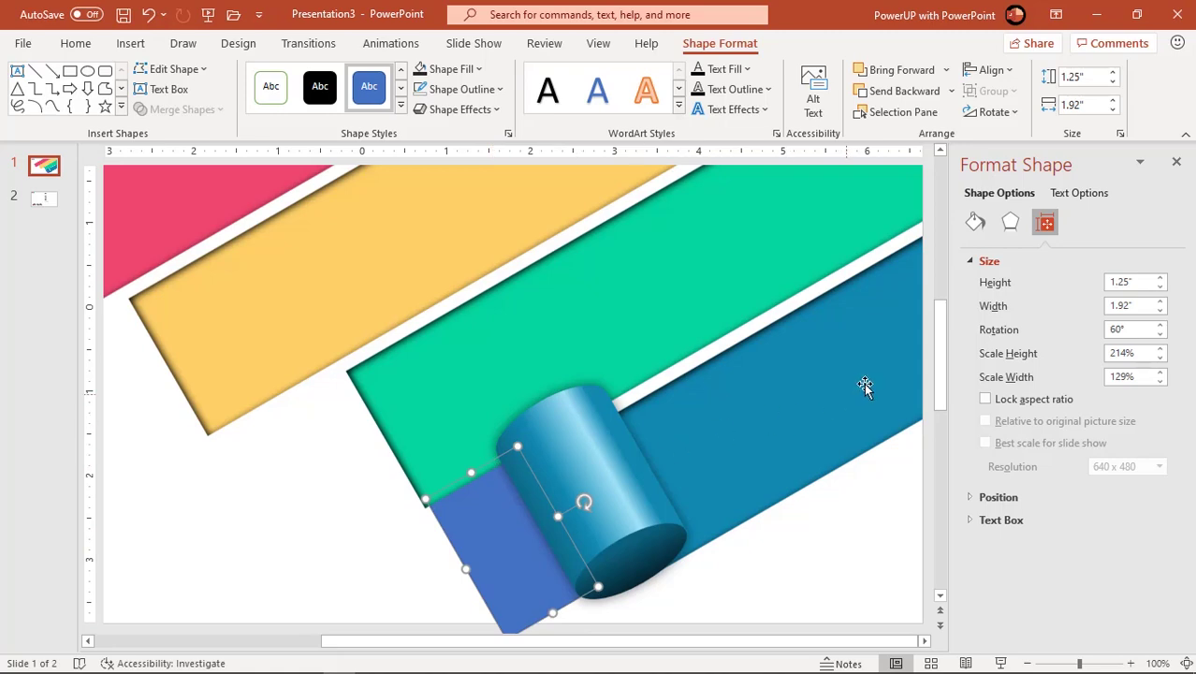
Fill the rectangle with a near-black to fully transparent white gradient.
click(975, 223)
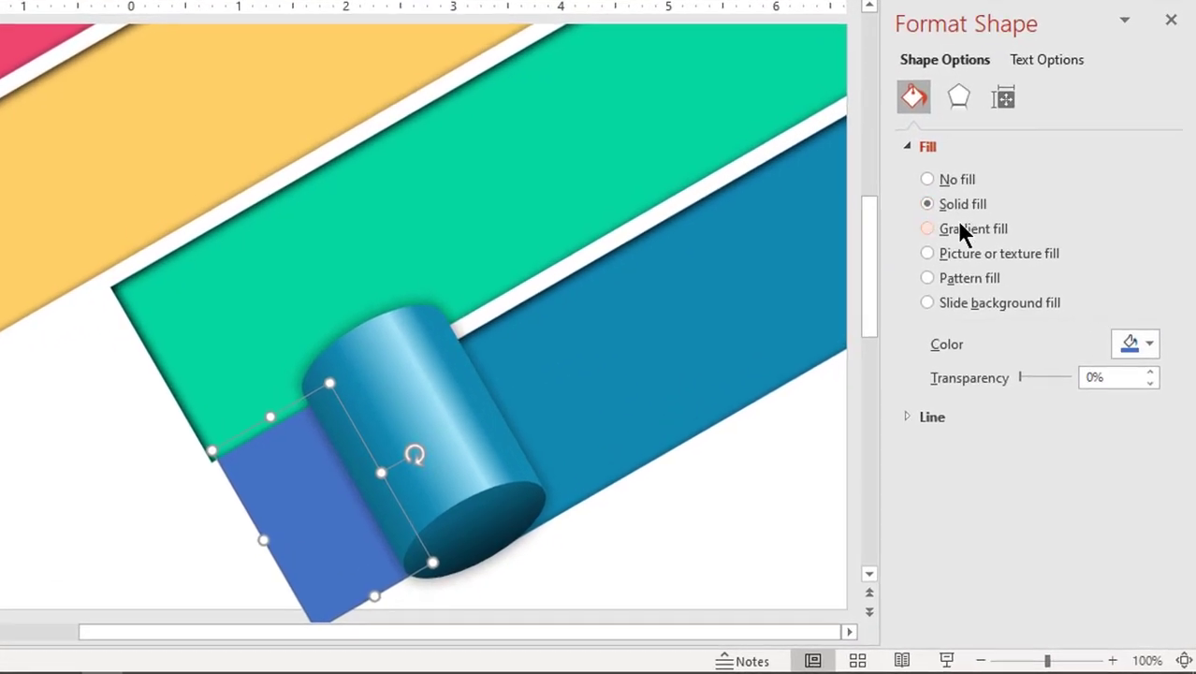
click(973, 276)
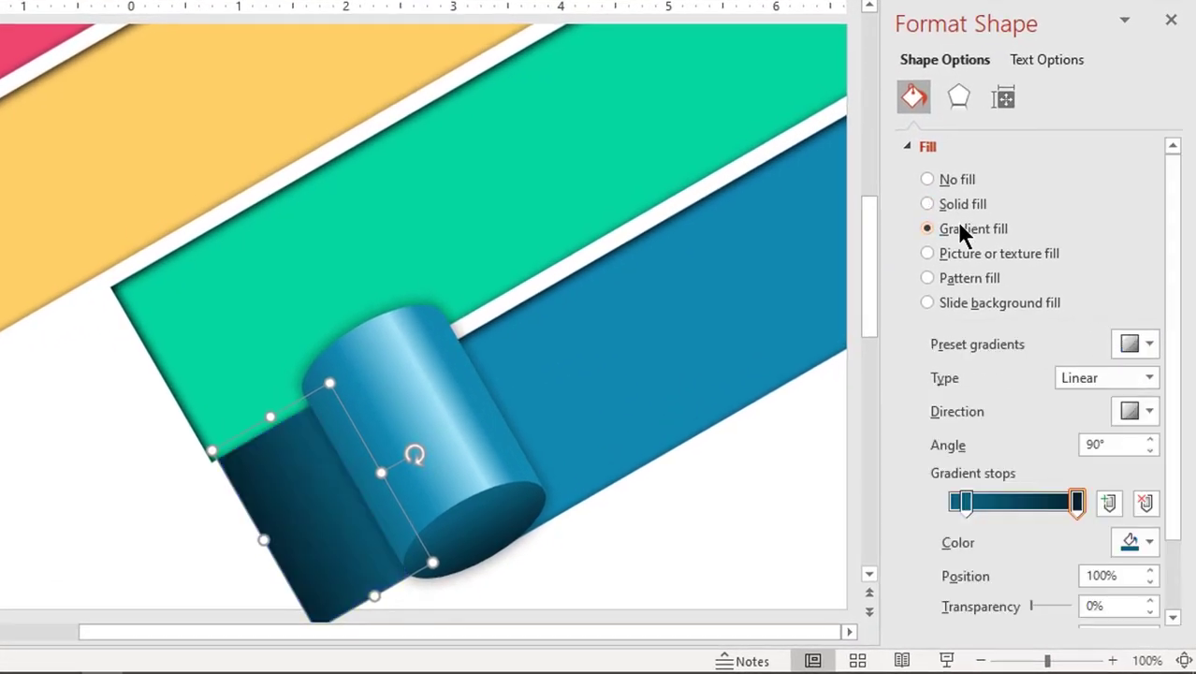
click(966, 500)
click(1149, 543)
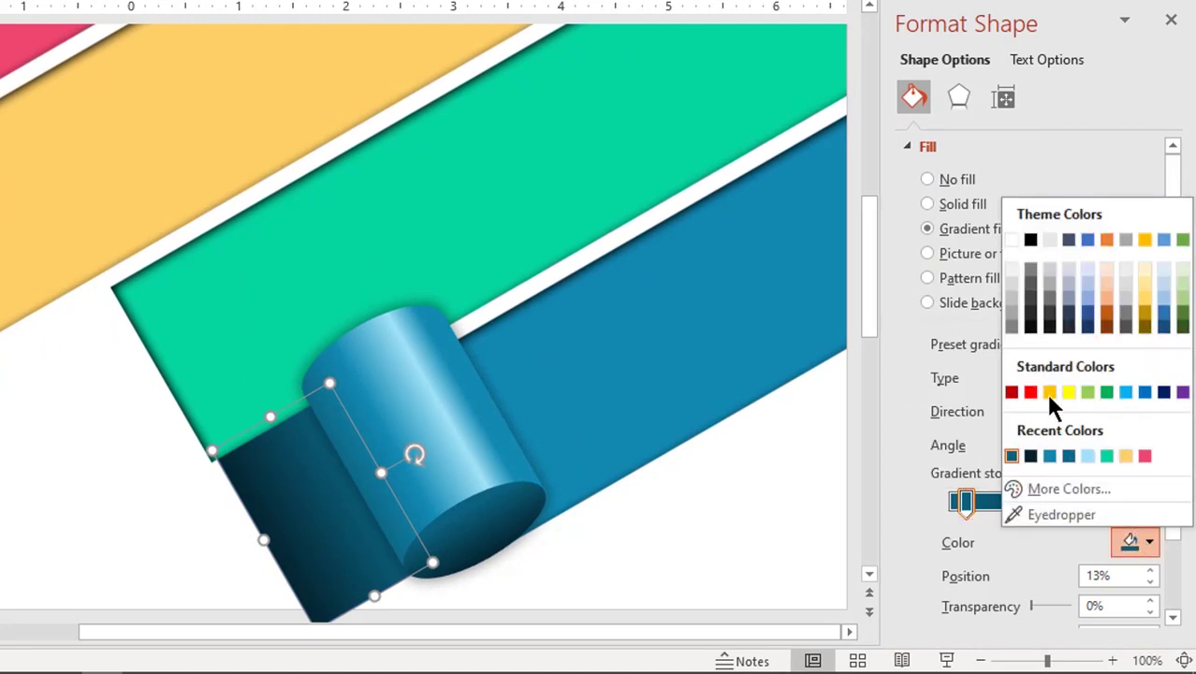
click(1030, 318)
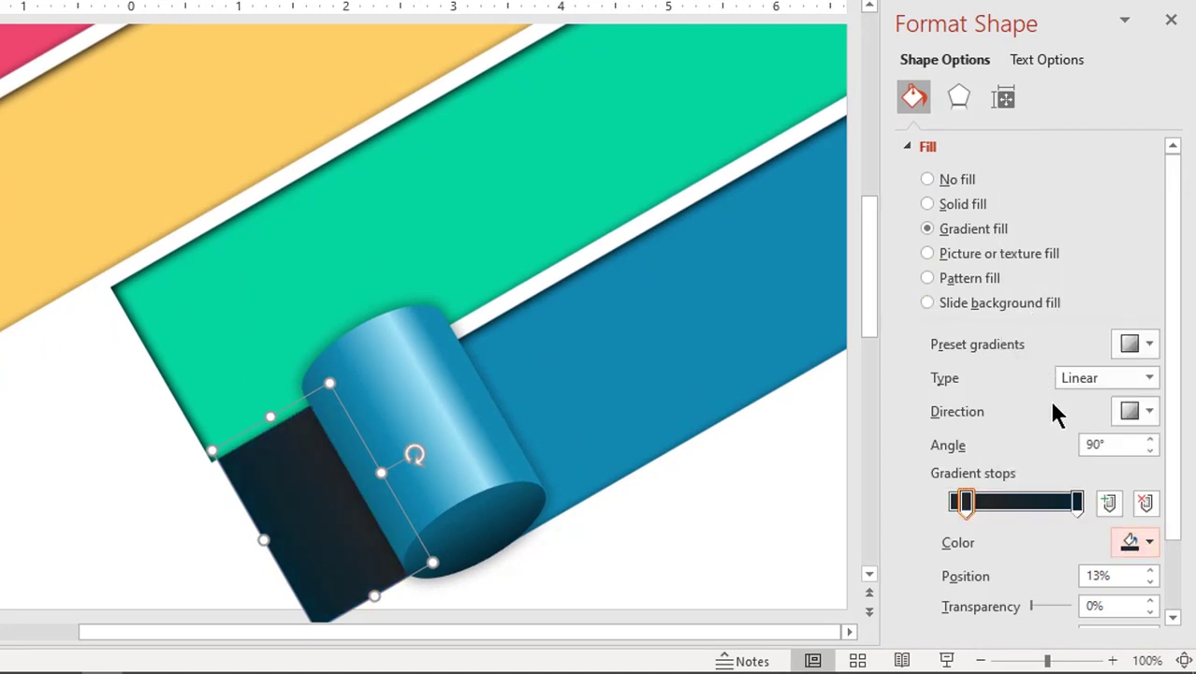
click(1078, 503)
click(1141, 543)
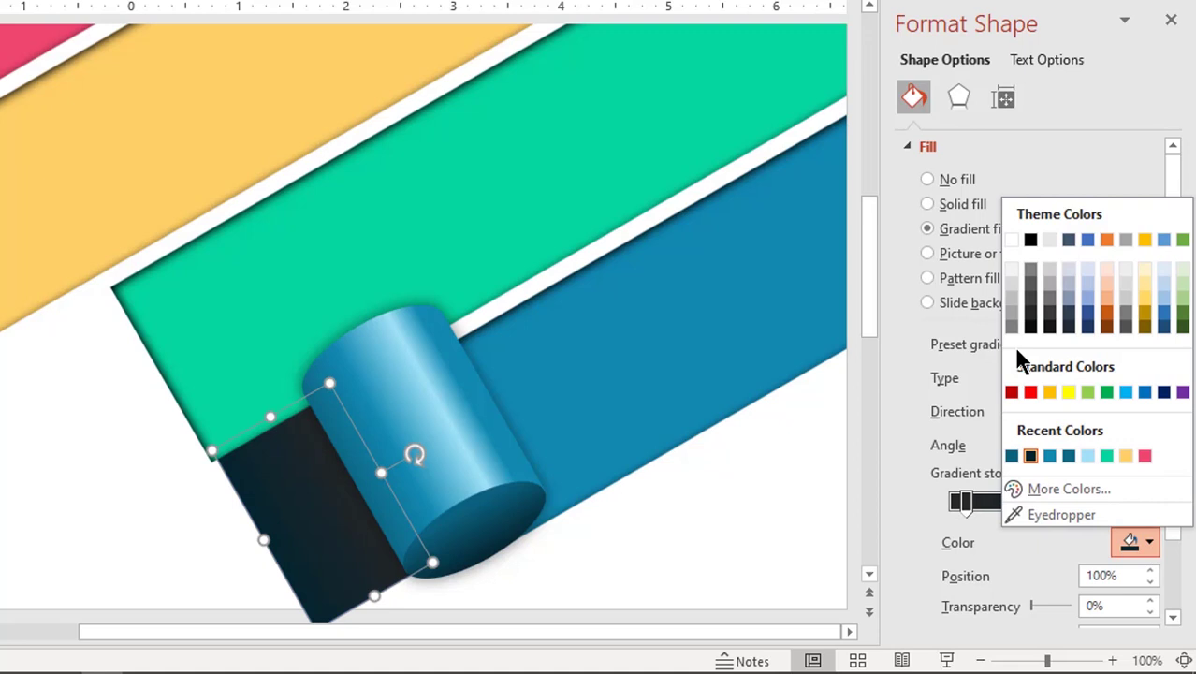
click(1011, 240)
drag(1033, 607, 1086, 606)
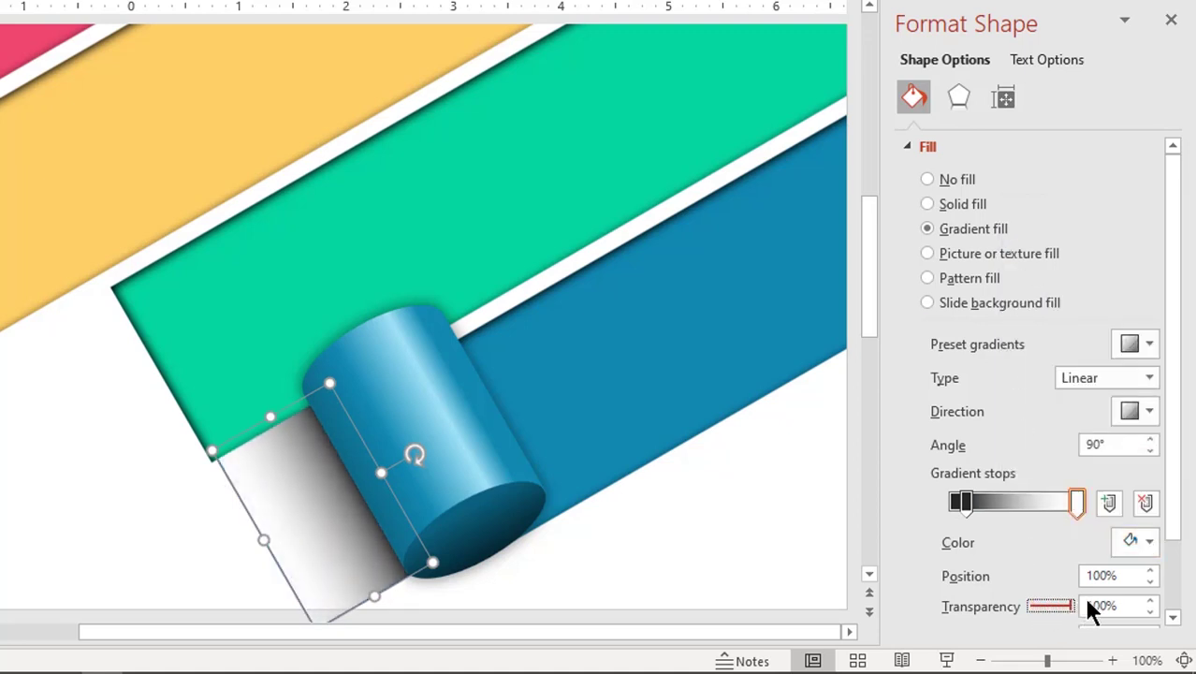
Add 13 pt soft edges and enlarge the shape to 2.1 inches.
click(958, 101)
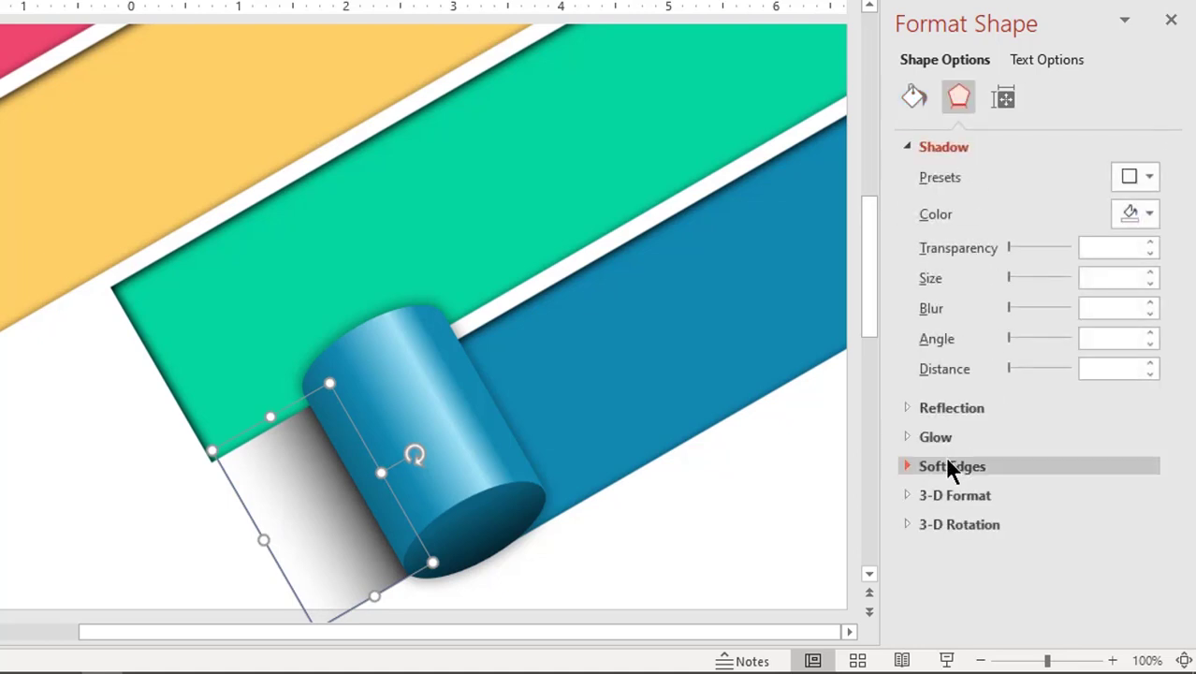
click(991, 467)
drag(956, 534, 973, 536)
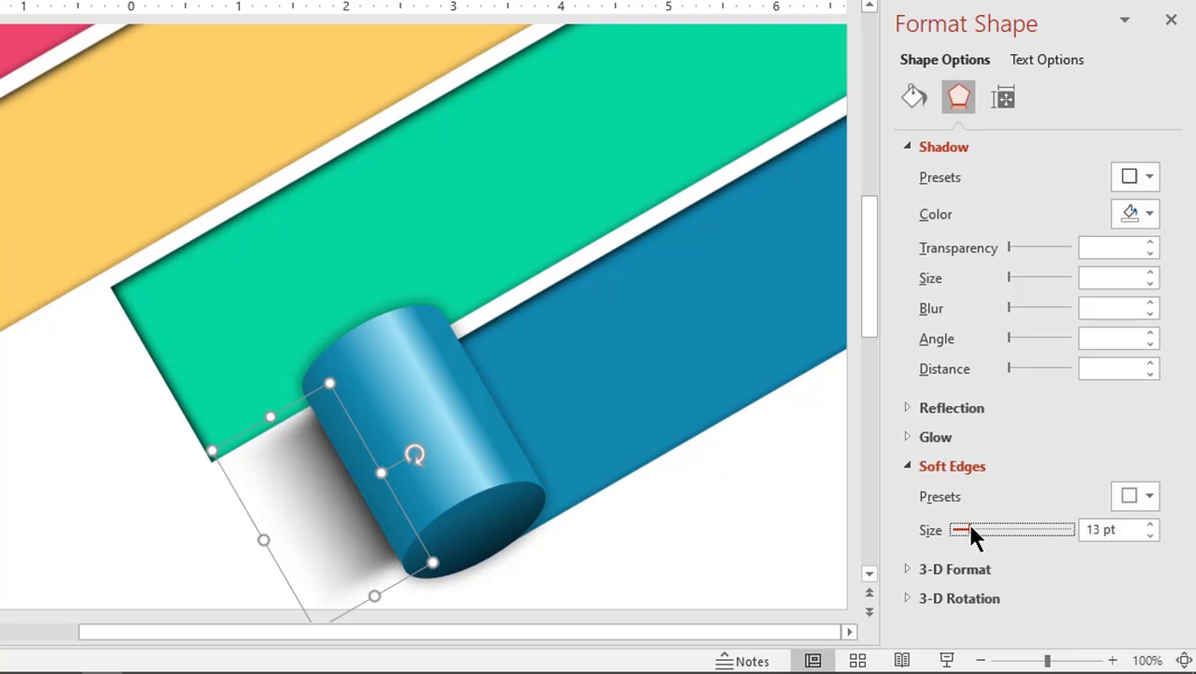
mouse_move(375, 594)
mouse_down()
mouse_move(392, 611)
mouse_move(386, 595)
mouse_up()
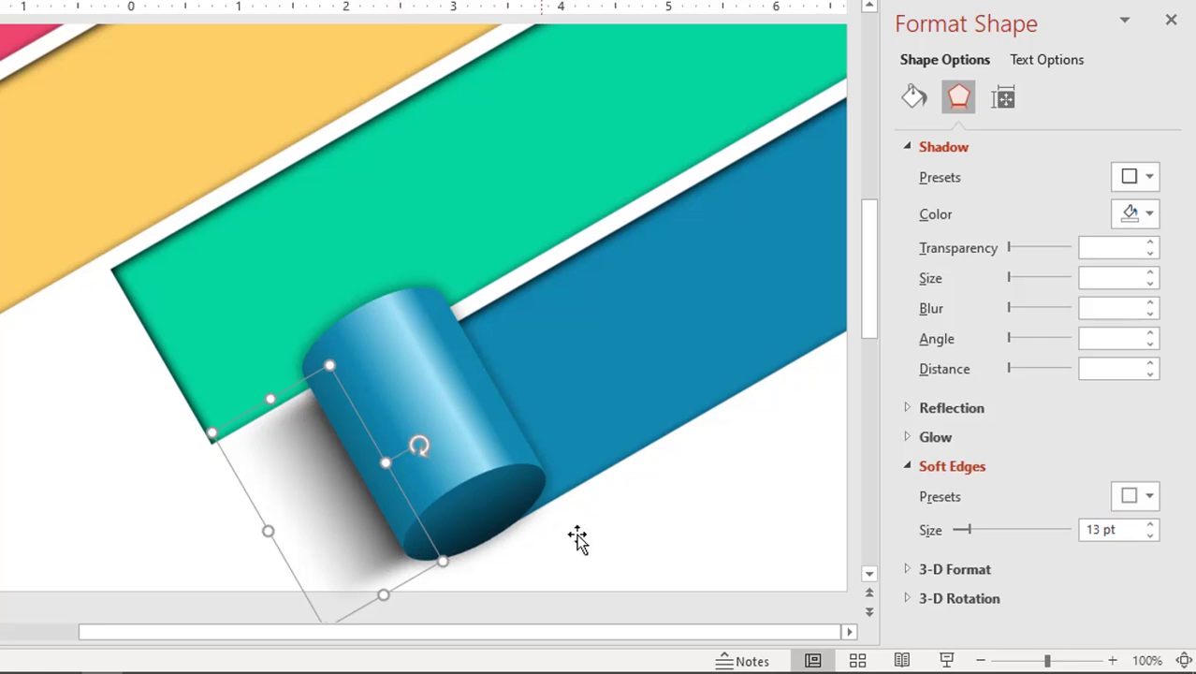
Shift the transparent gradient stop inward.
click(912, 98)
drag(1074, 498, 1064, 515)
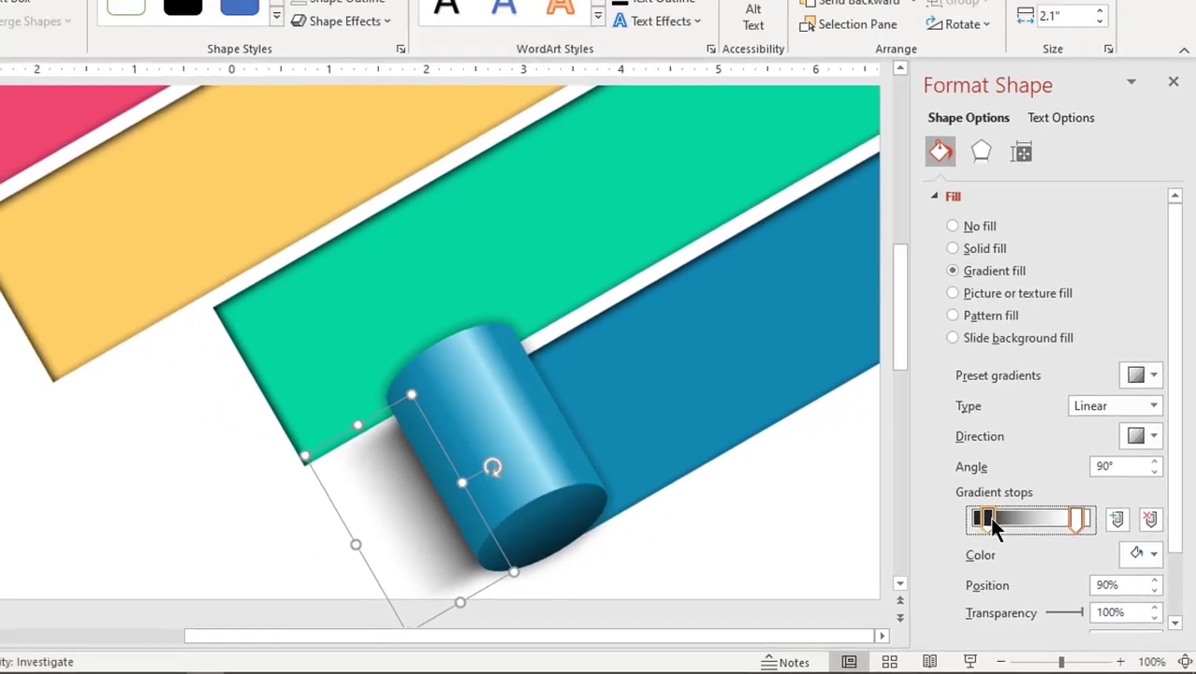
click(969, 502)
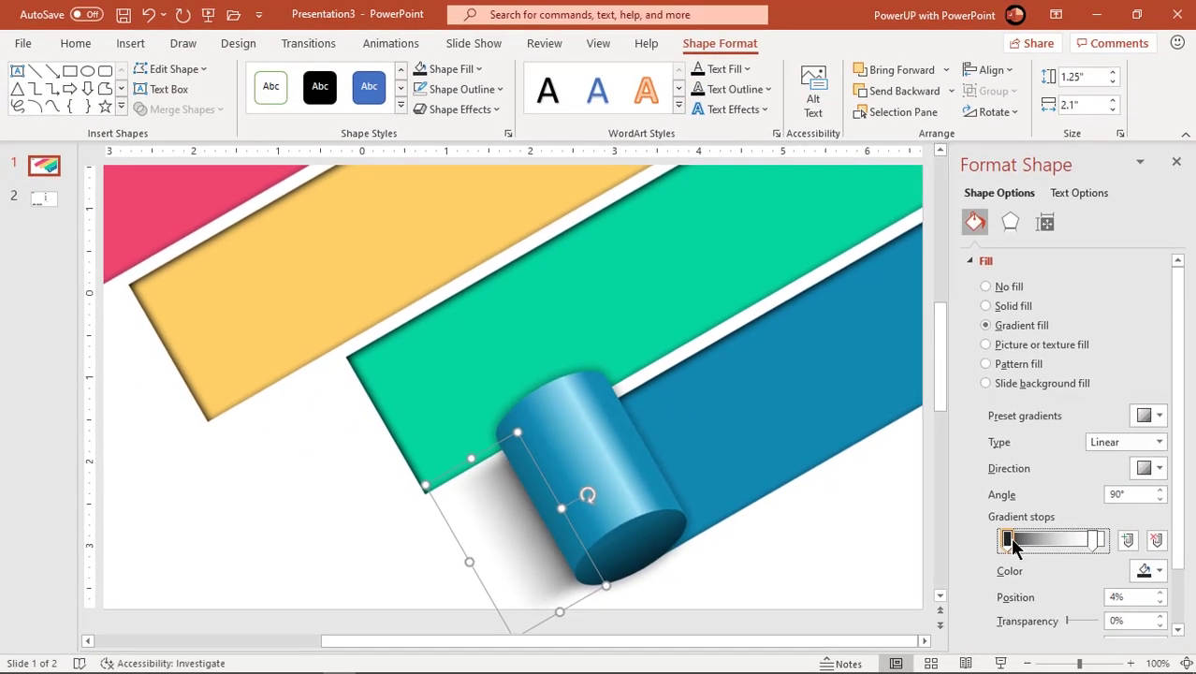
Widen the soft shadow beneath the blue roll slightly.
scroll(723, 505, down, 4)
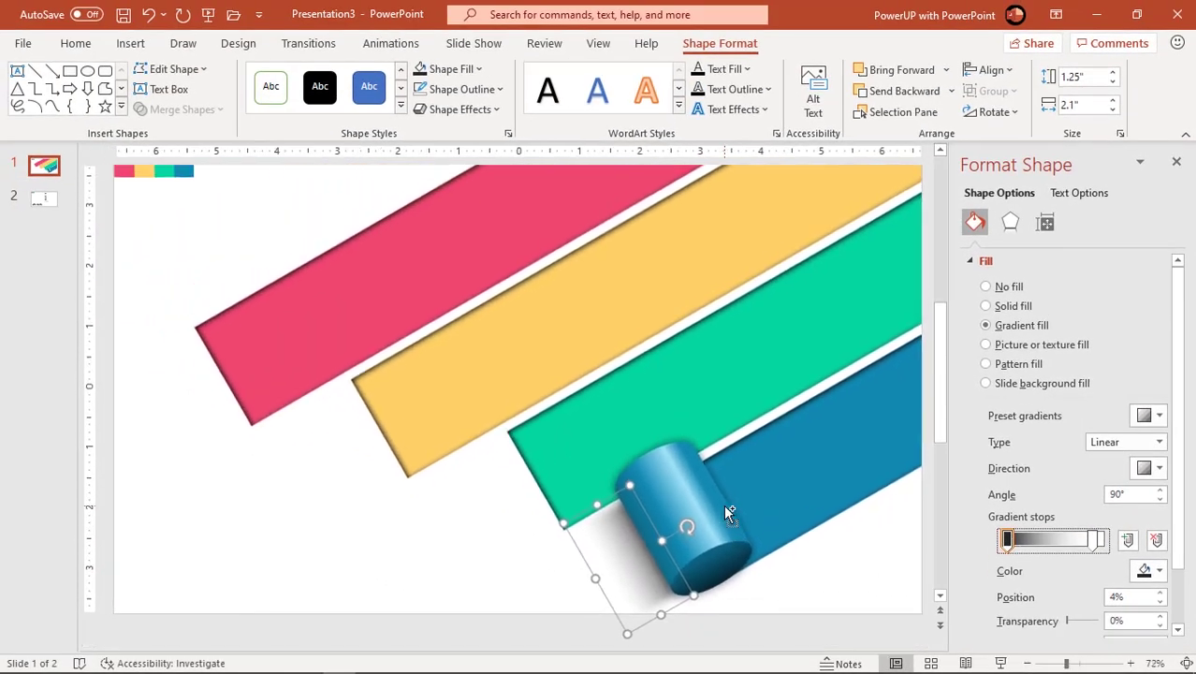
scroll(724, 504, down, 1)
click(906, 537)
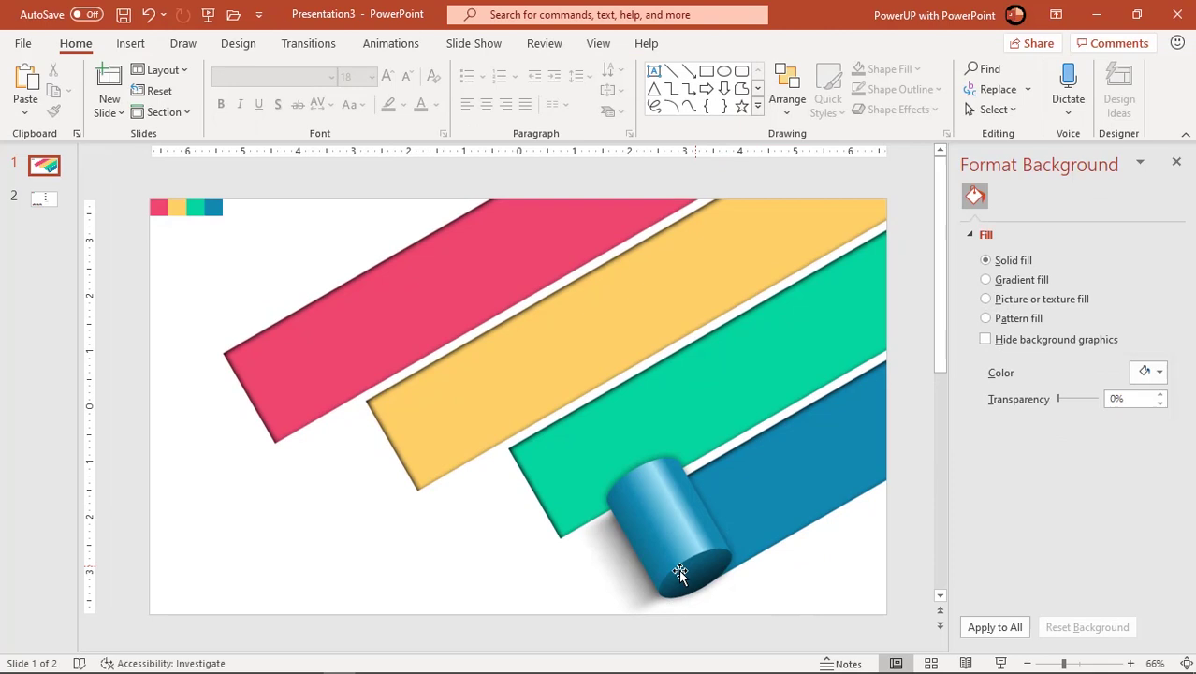
click(627, 559)
click(644, 616)
drag(646, 617, 649, 618)
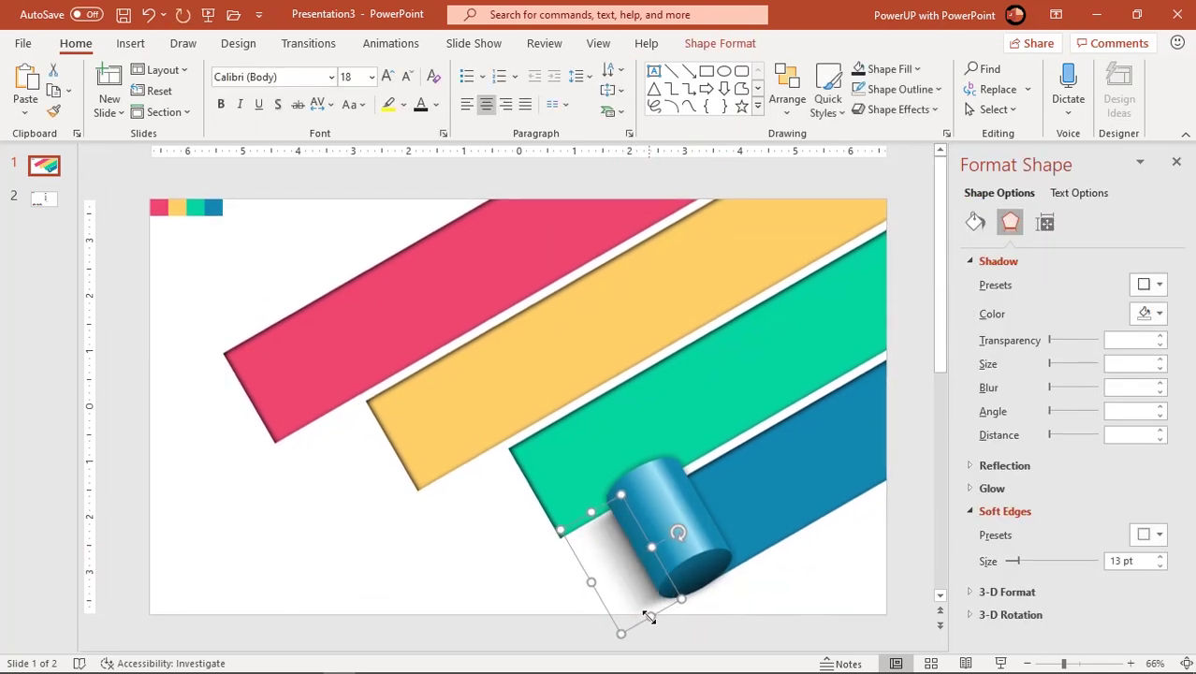
Duplicate the roll with its shadow twice using Ctrl+D, capping the green, yellow and pink stripe ends.
shift+click(713, 558)
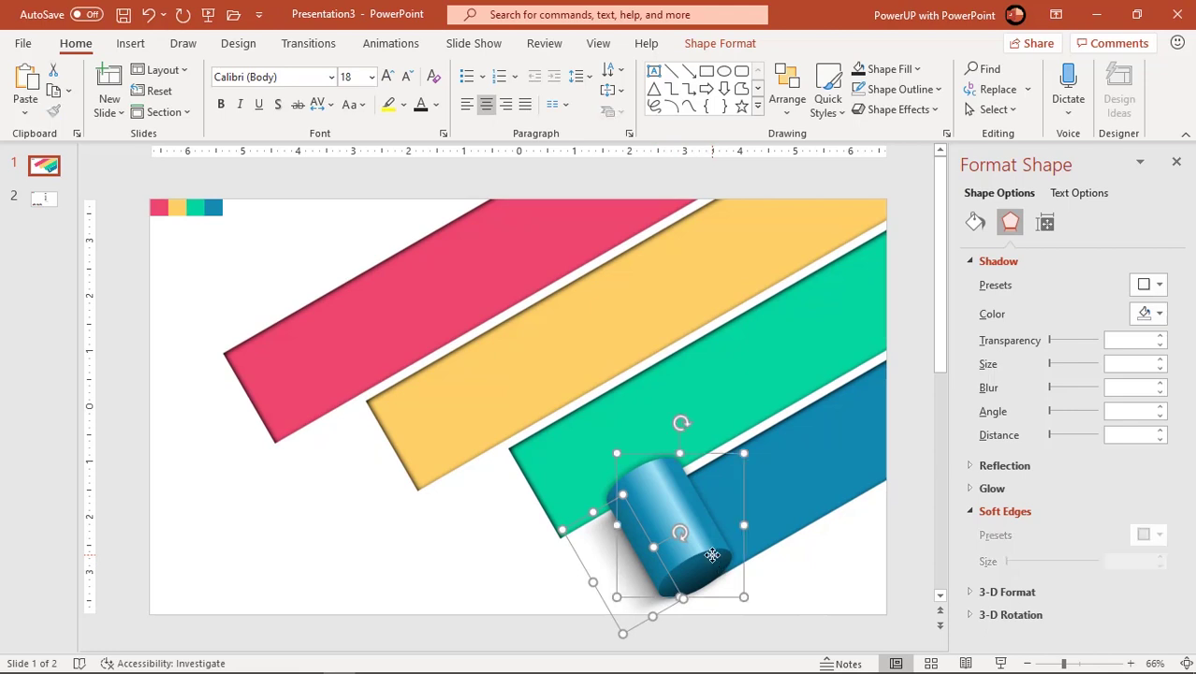
drag(712, 556, 564, 498)
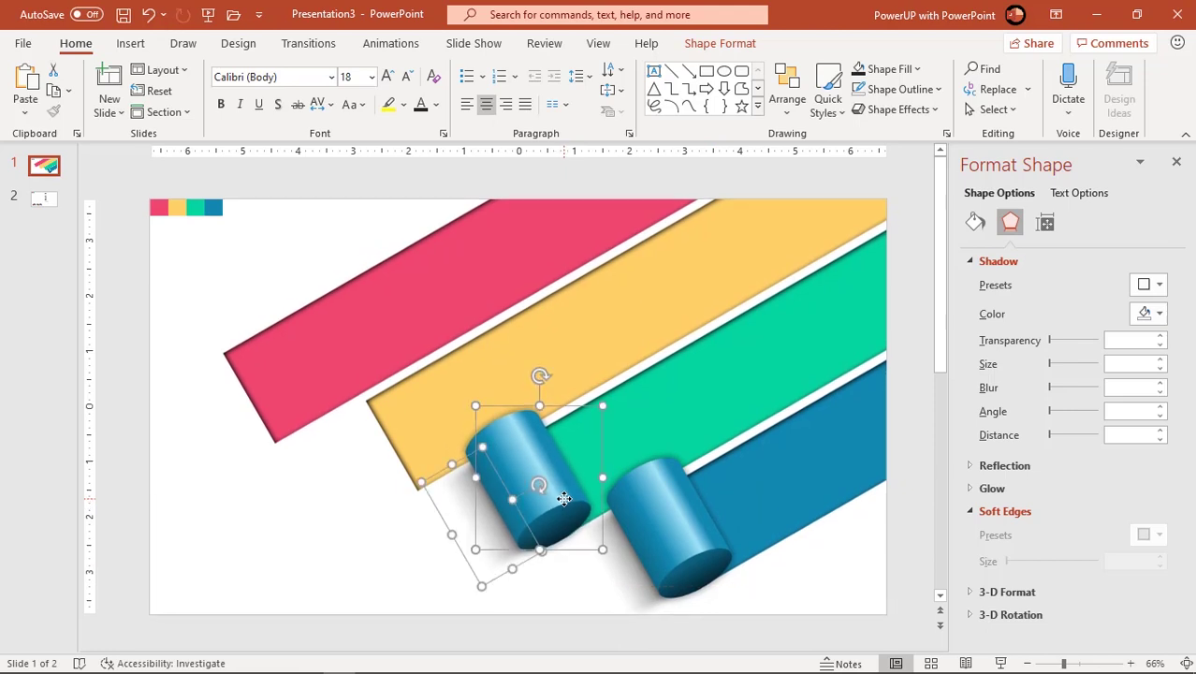
key(ctrl+d)
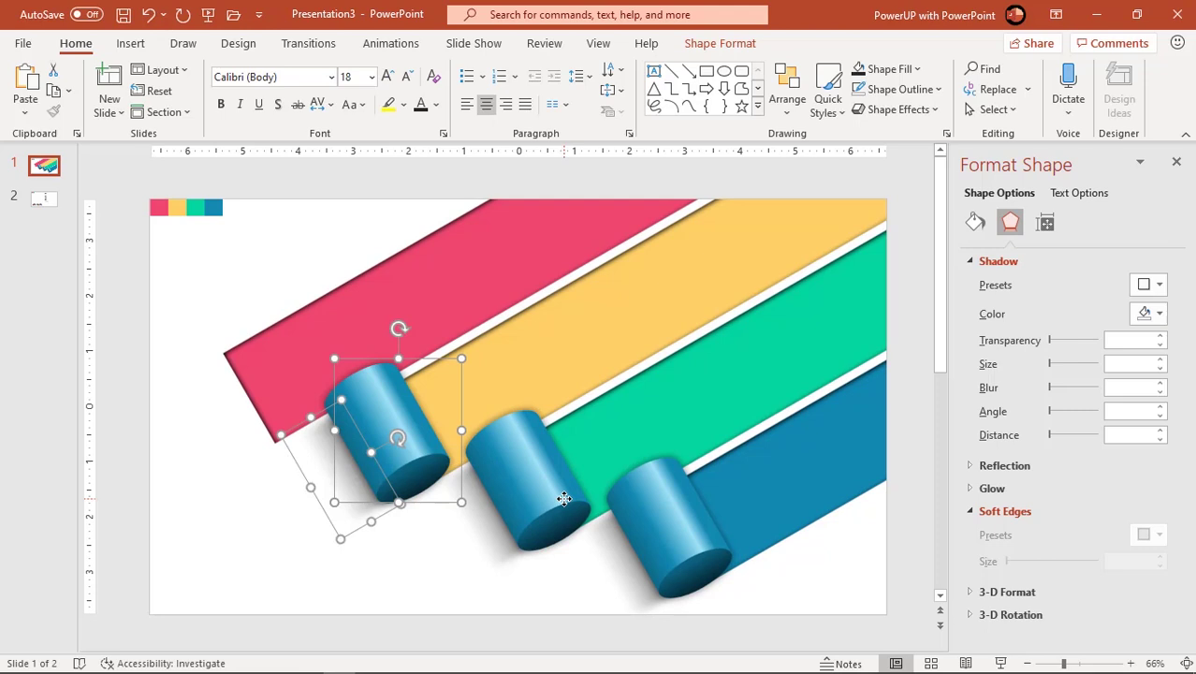
key(ctrl+d)
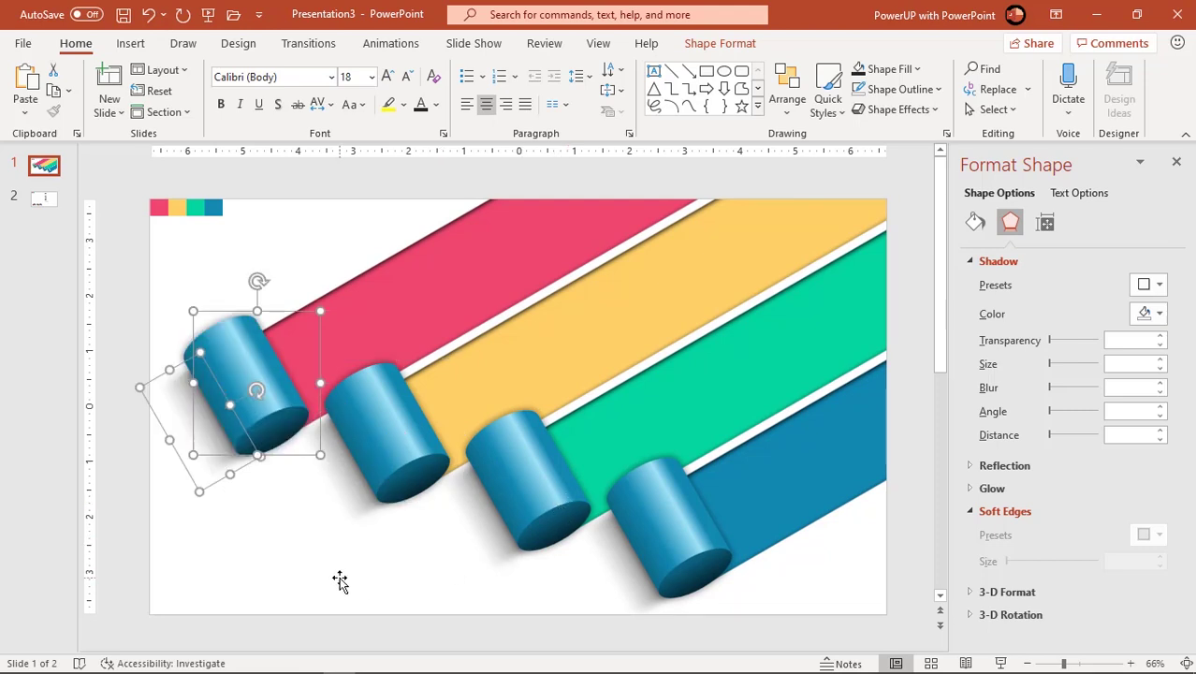
click(316, 585)
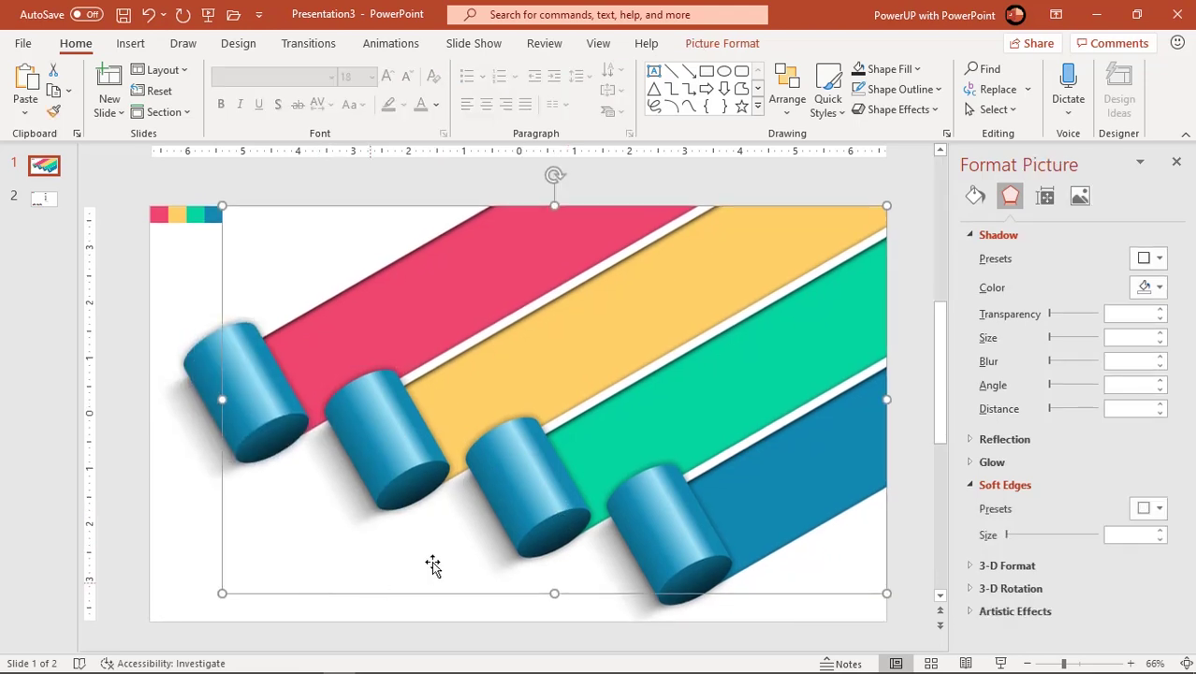
click(530, 487)
click(532, 484)
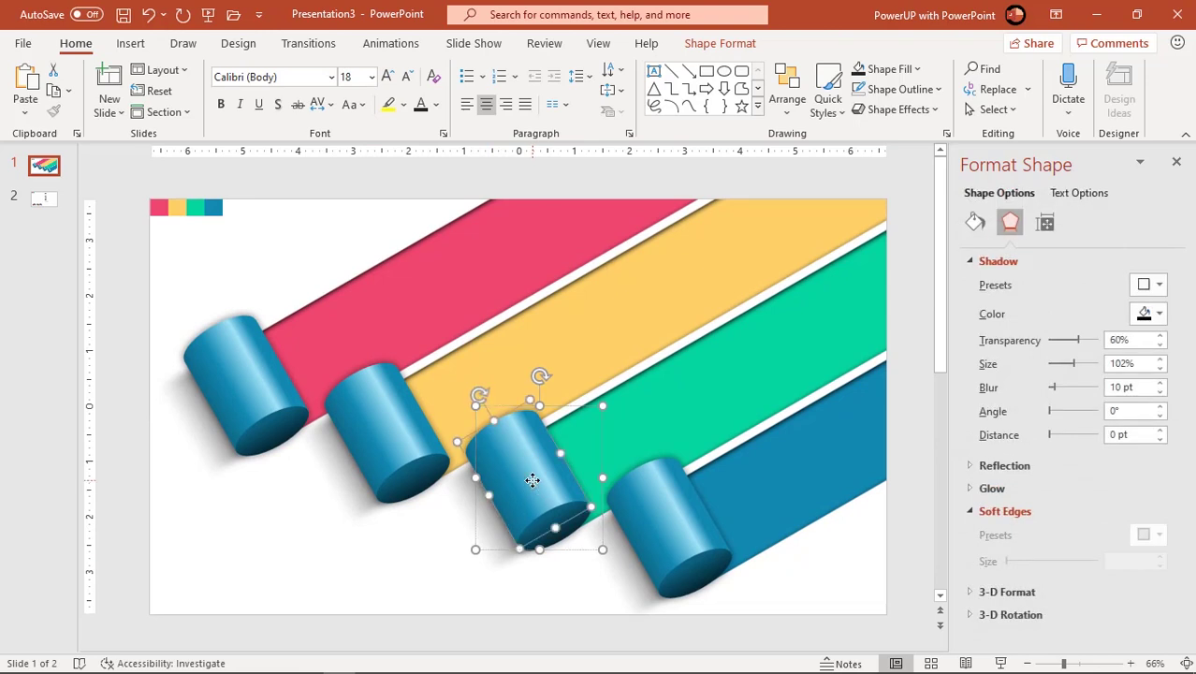